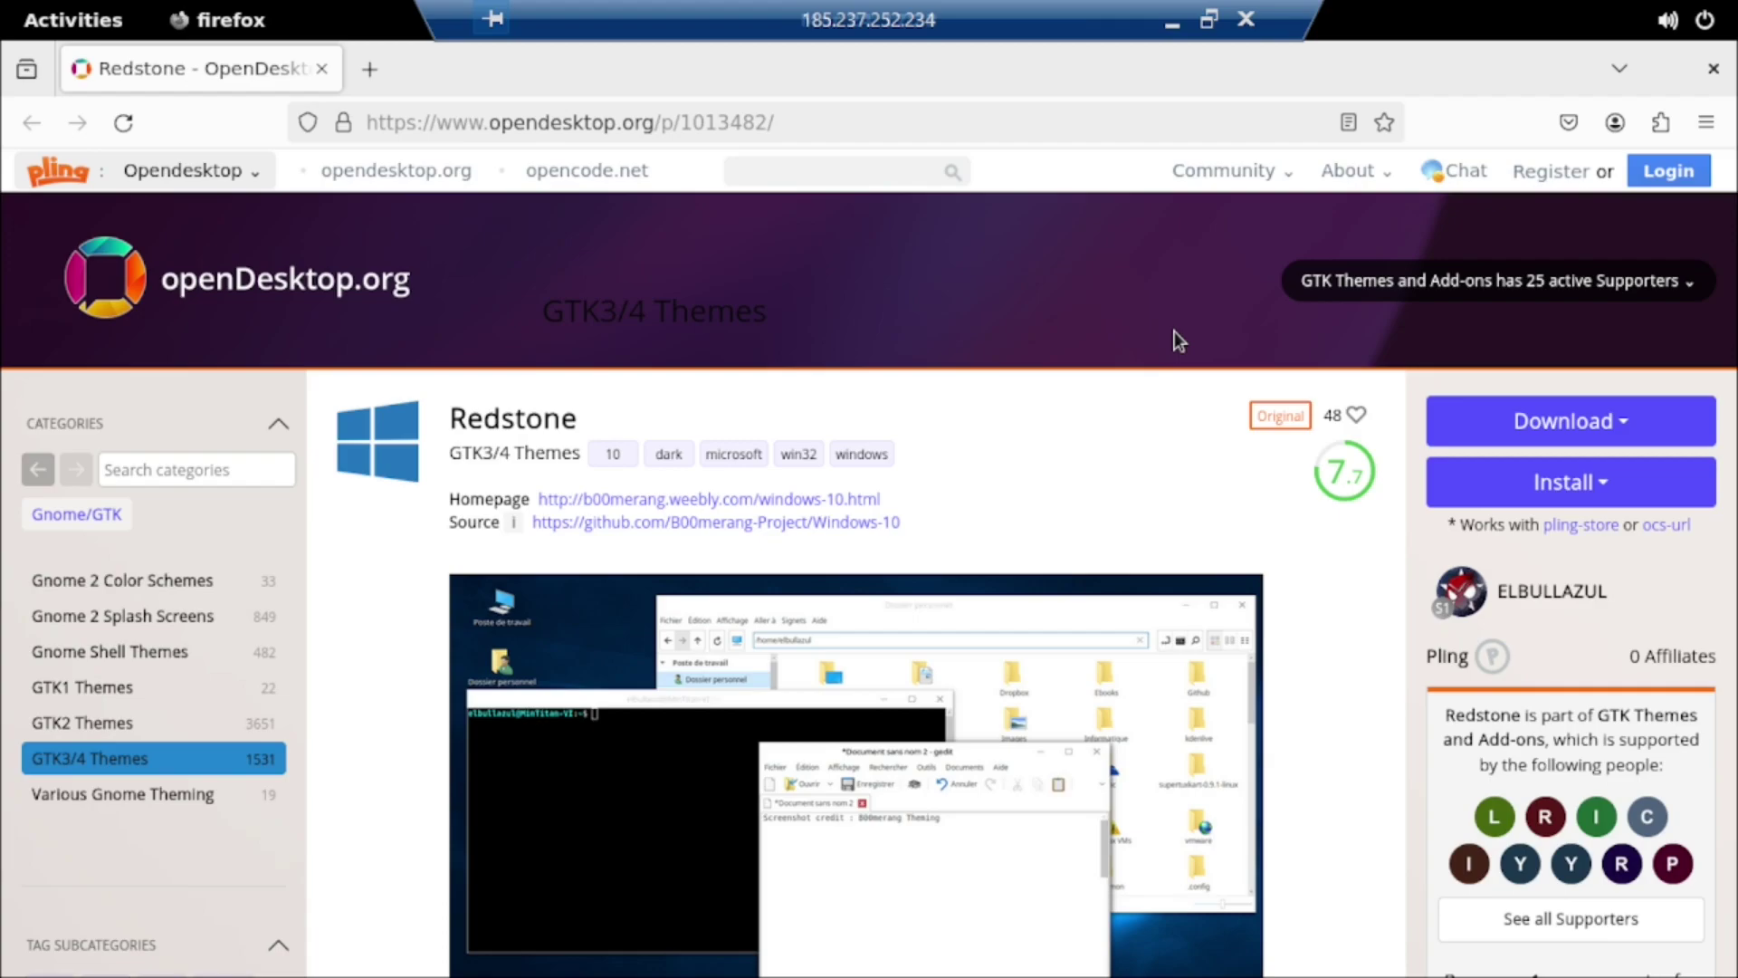
- Scroll through the Redstone theme's product description and go to its downloadable files
{"action": "scroll", "coordinate": [874, 385], "scroll_direction": "down", "scroll_amount": 7}
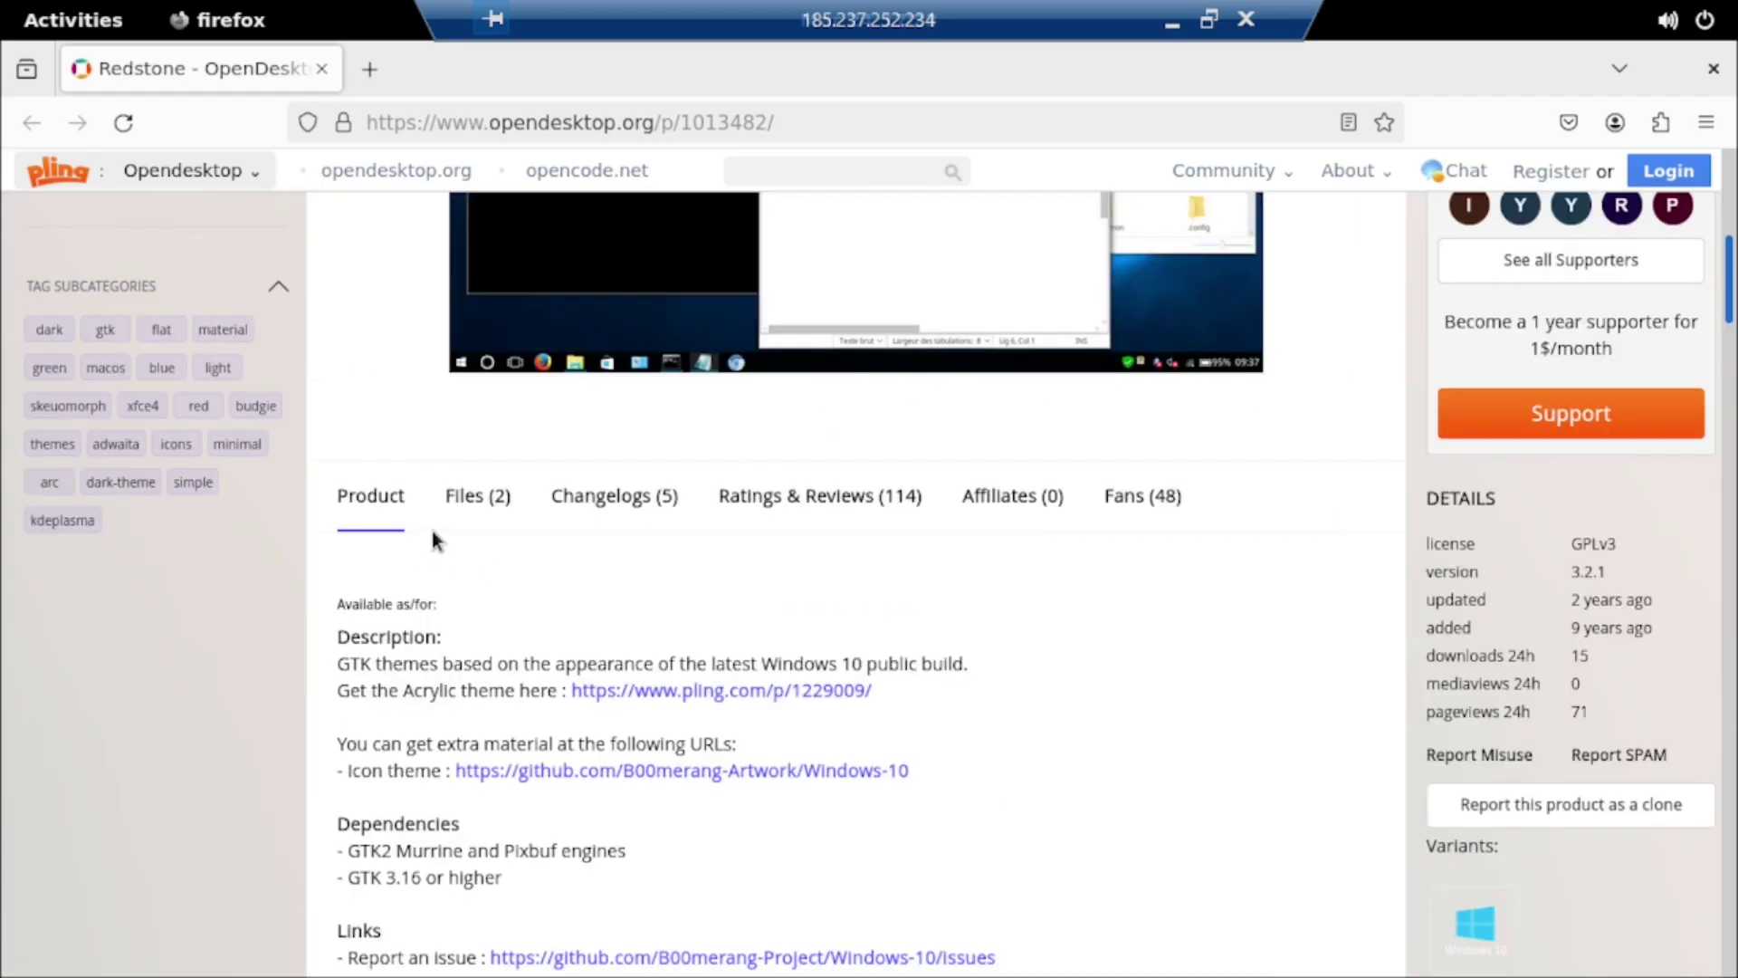
{"action": "scroll", "coordinate": [470, 503], "scroll_direction": "down", "scroll_amount": 1}
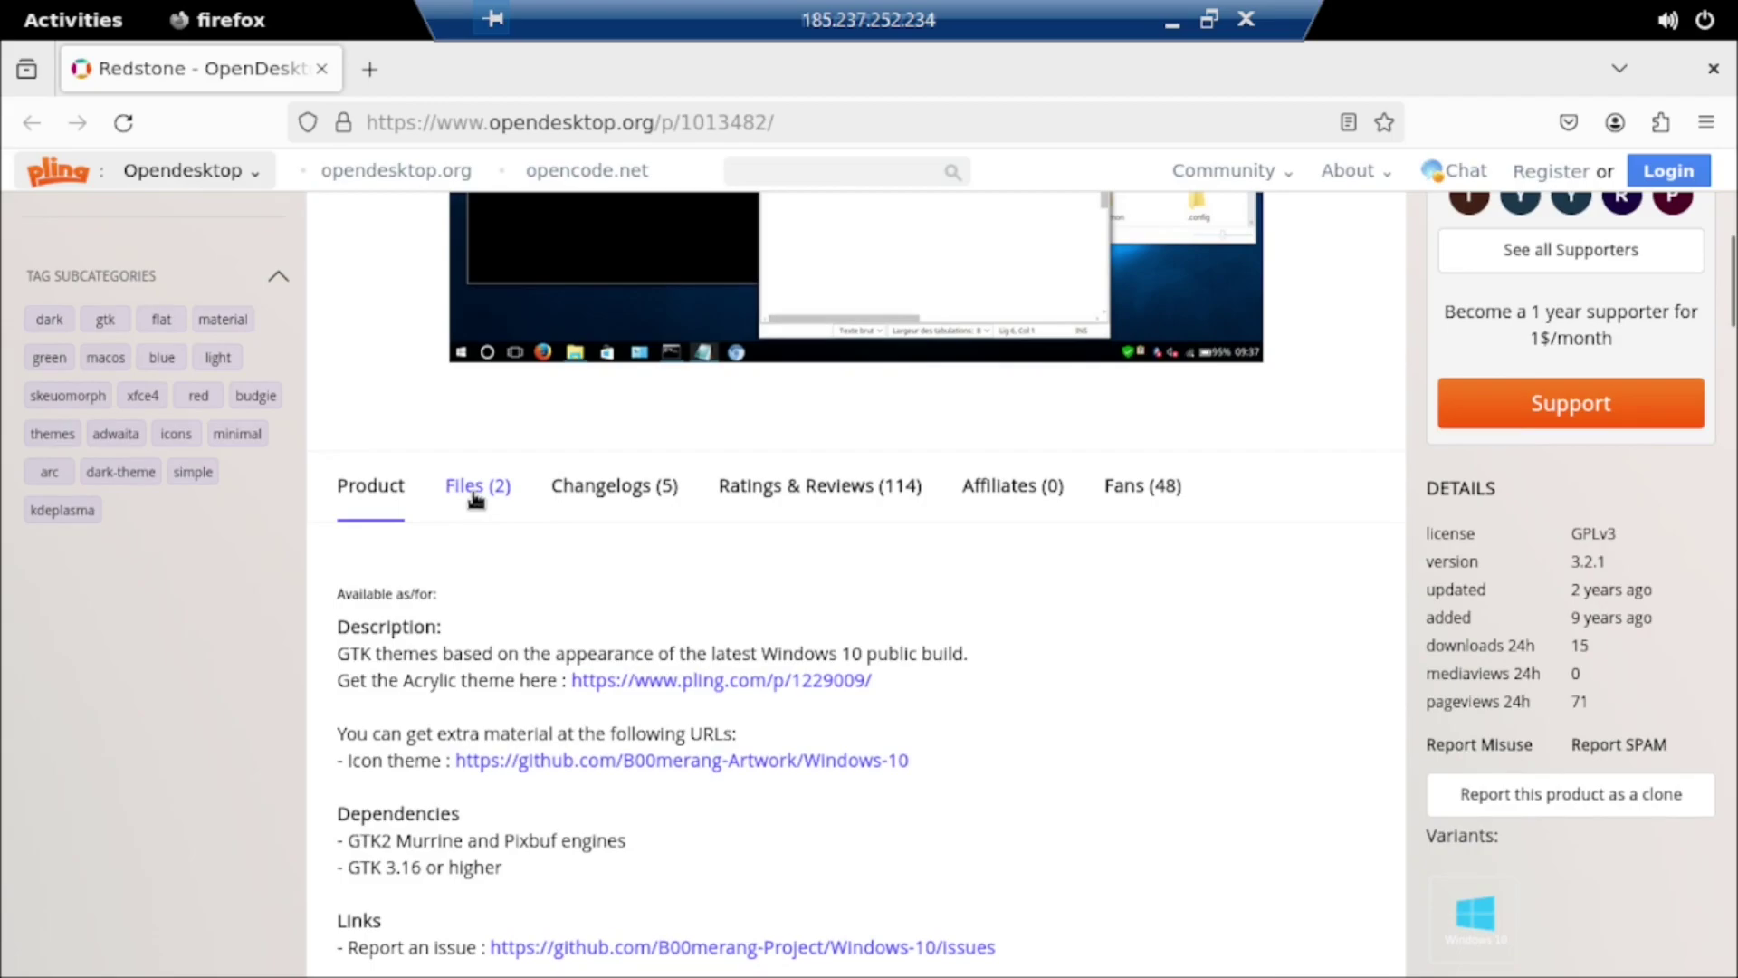
{"action": "left_click", "coordinate": [474, 498]}
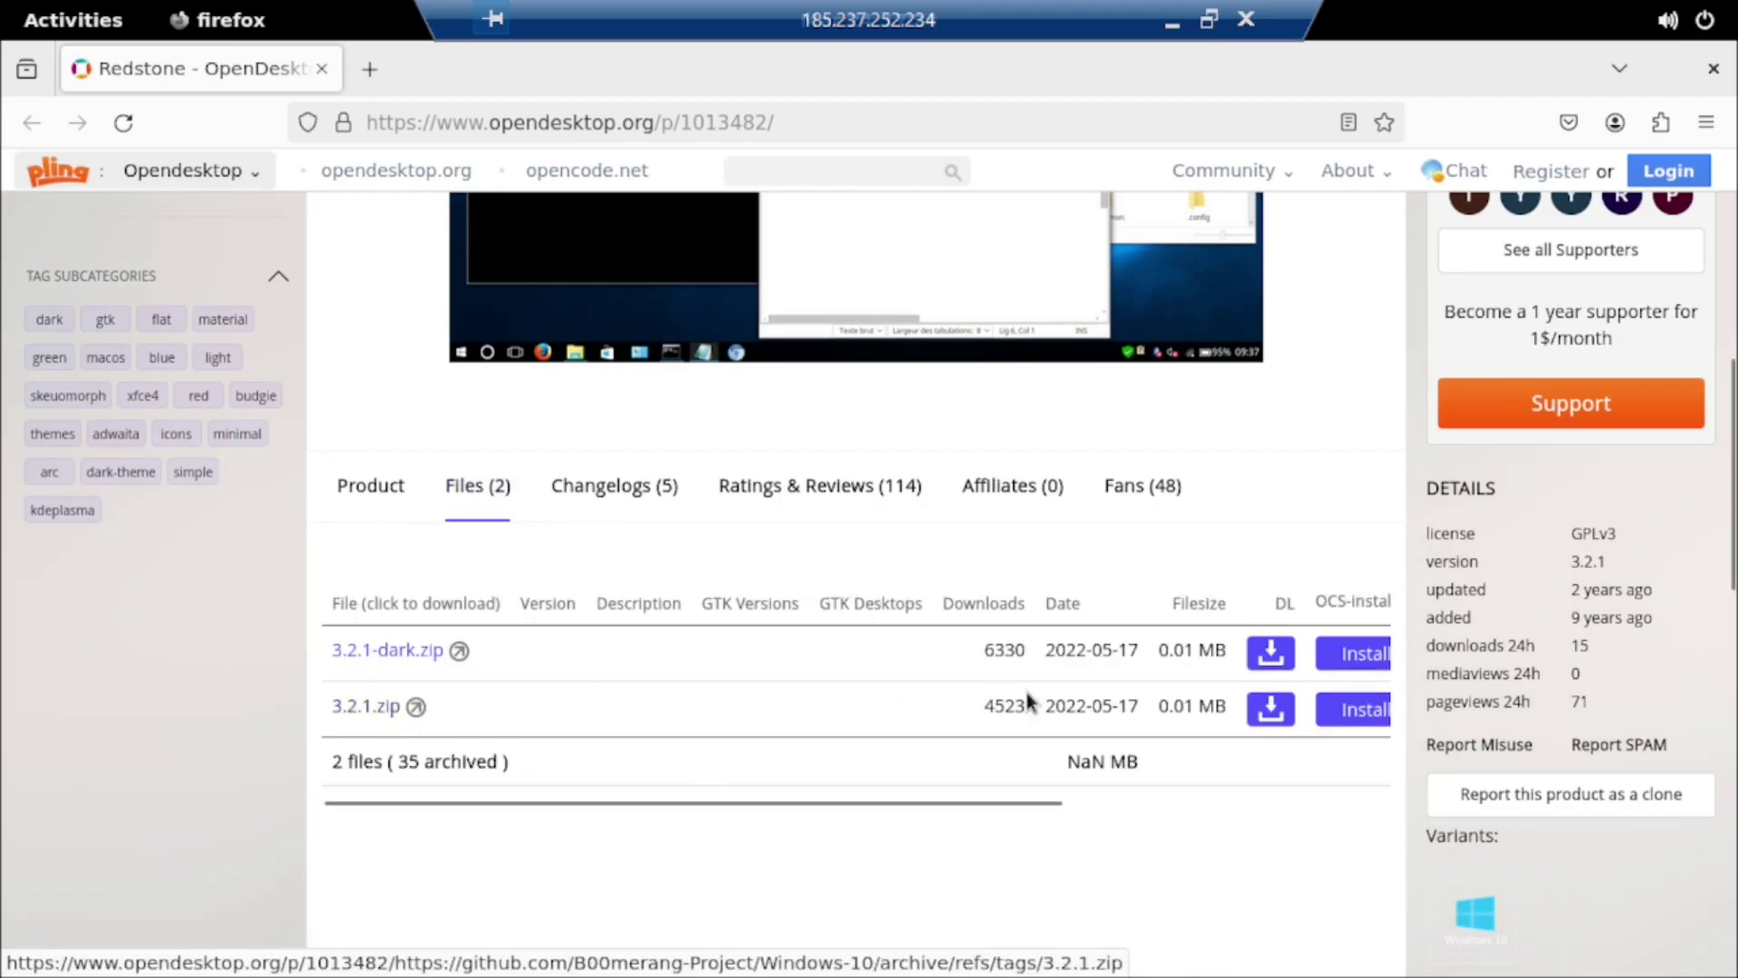
- Download the 3.2.1.zip theme archive via Follow Link and confirm it finished downloading
{"action": "left_click", "coordinate": [1273, 711]}
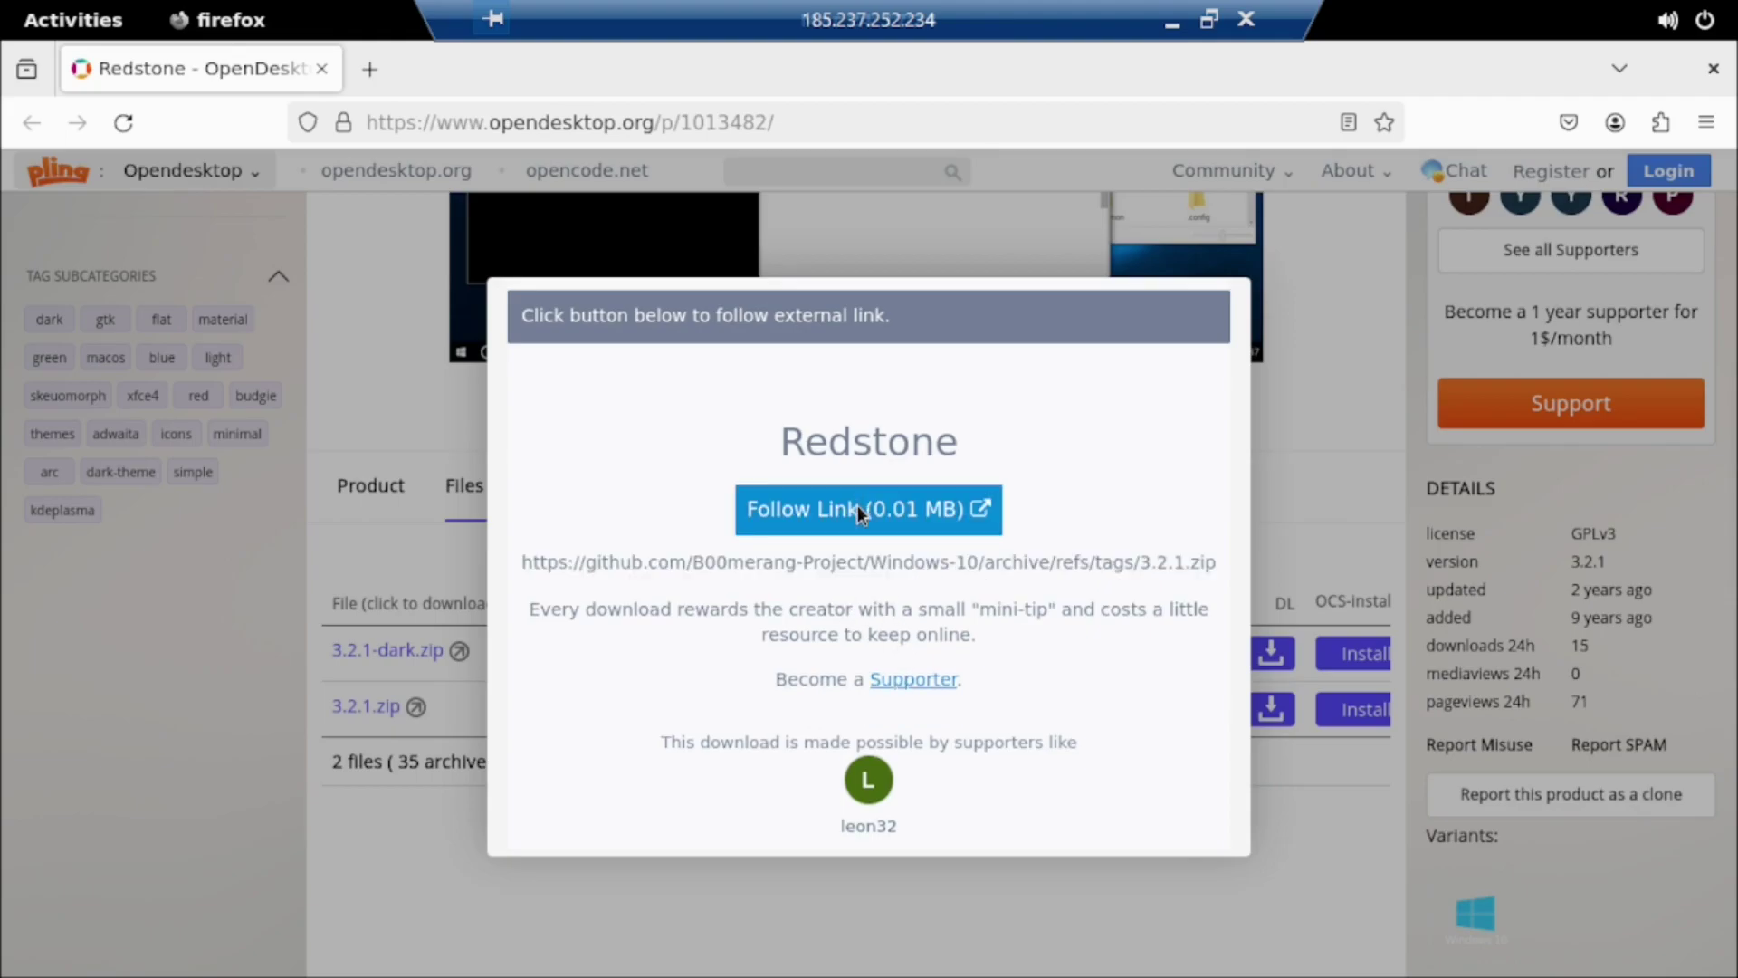
{"action": "left_click", "coordinate": [857, 505]}
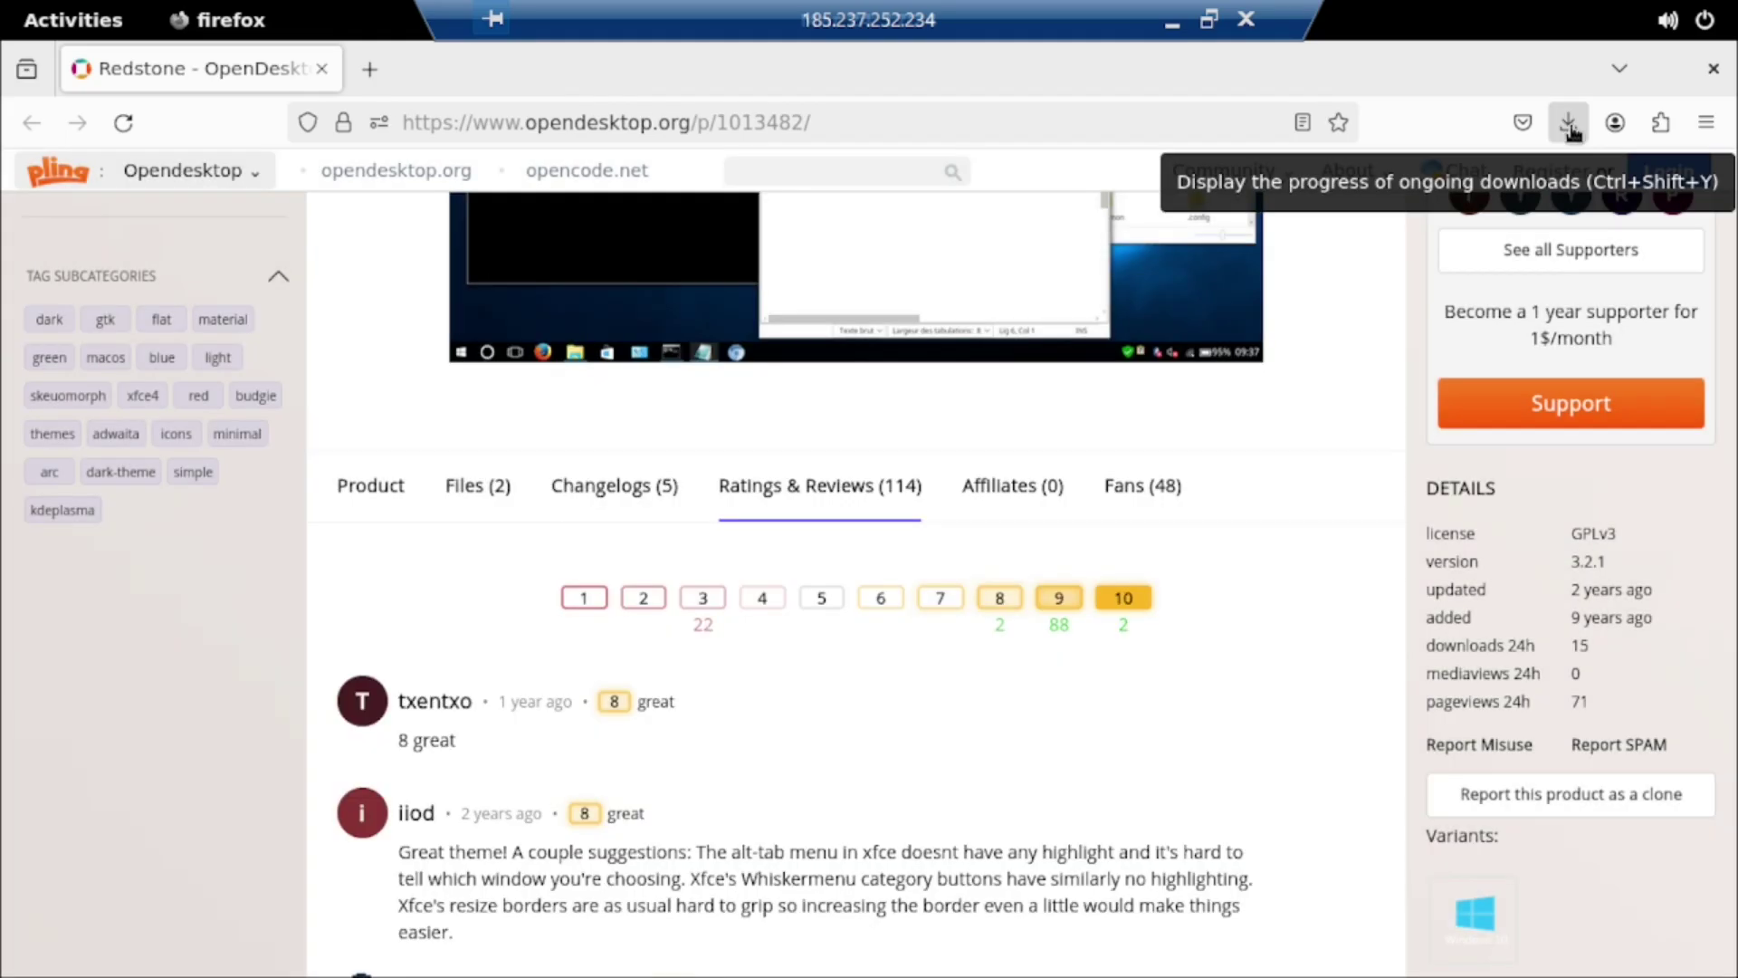
{"action": "left_click", "coordinate": [1569, 126]}
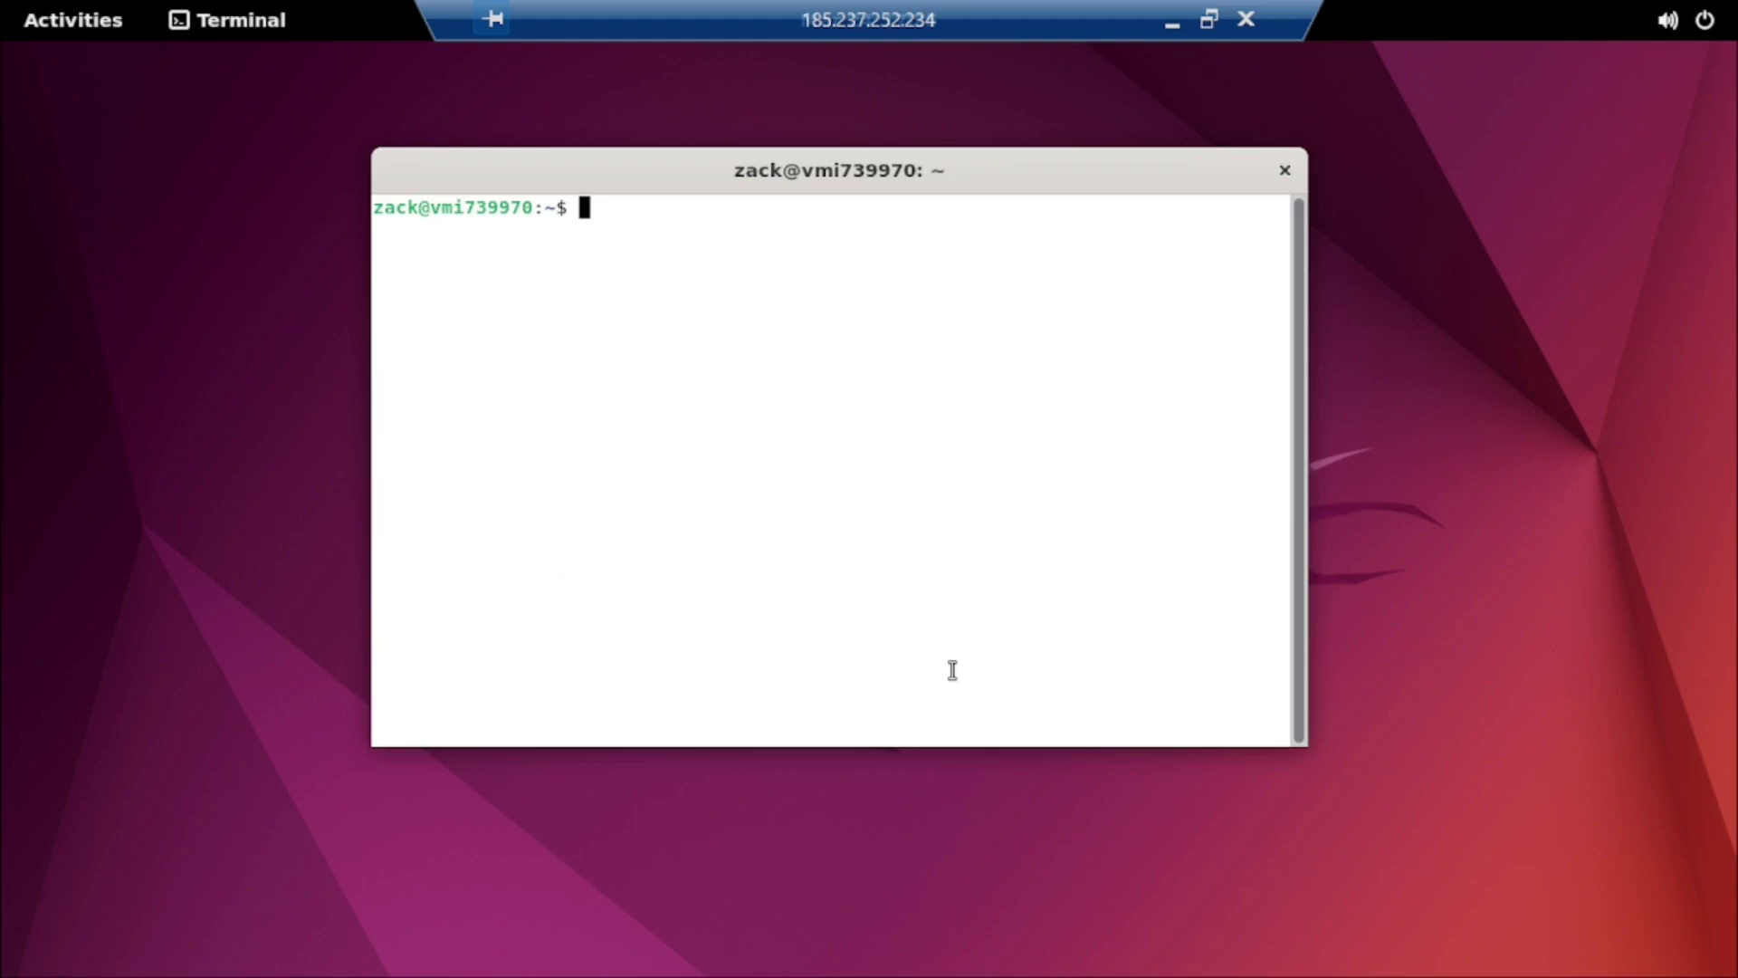
- Change into the Downloads folder and list its files
{"action": "type", "text": "cd Downloads"}
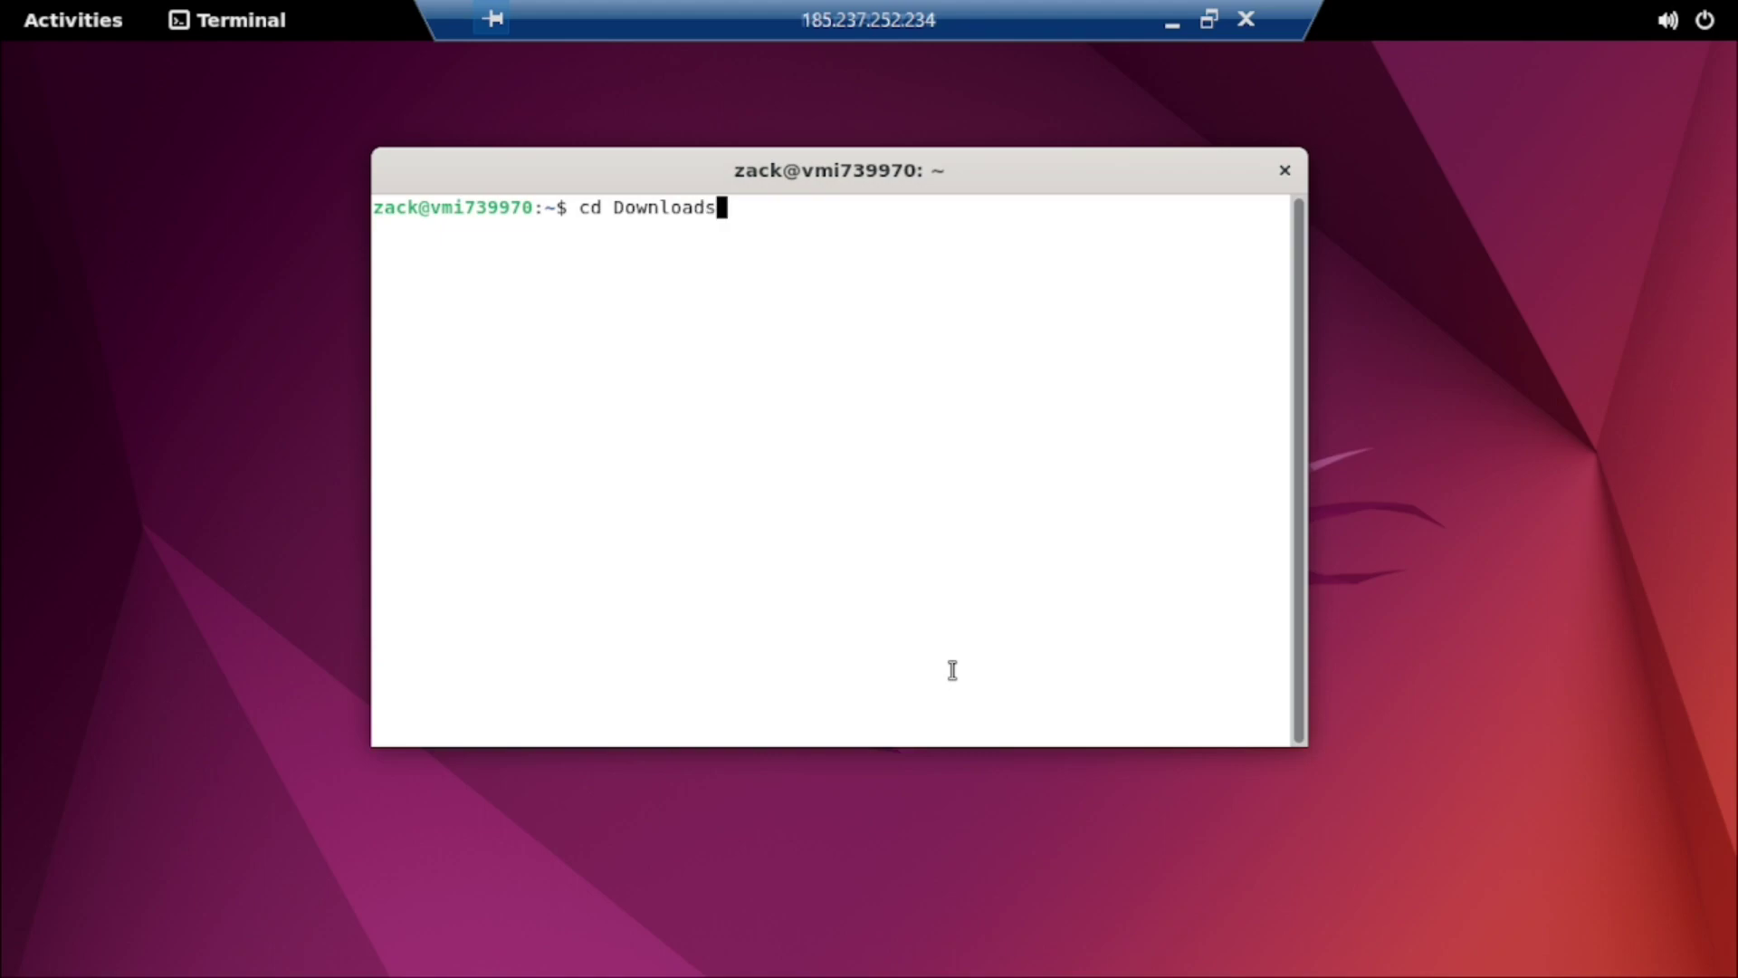
{"action": "key", "text": "Return"}
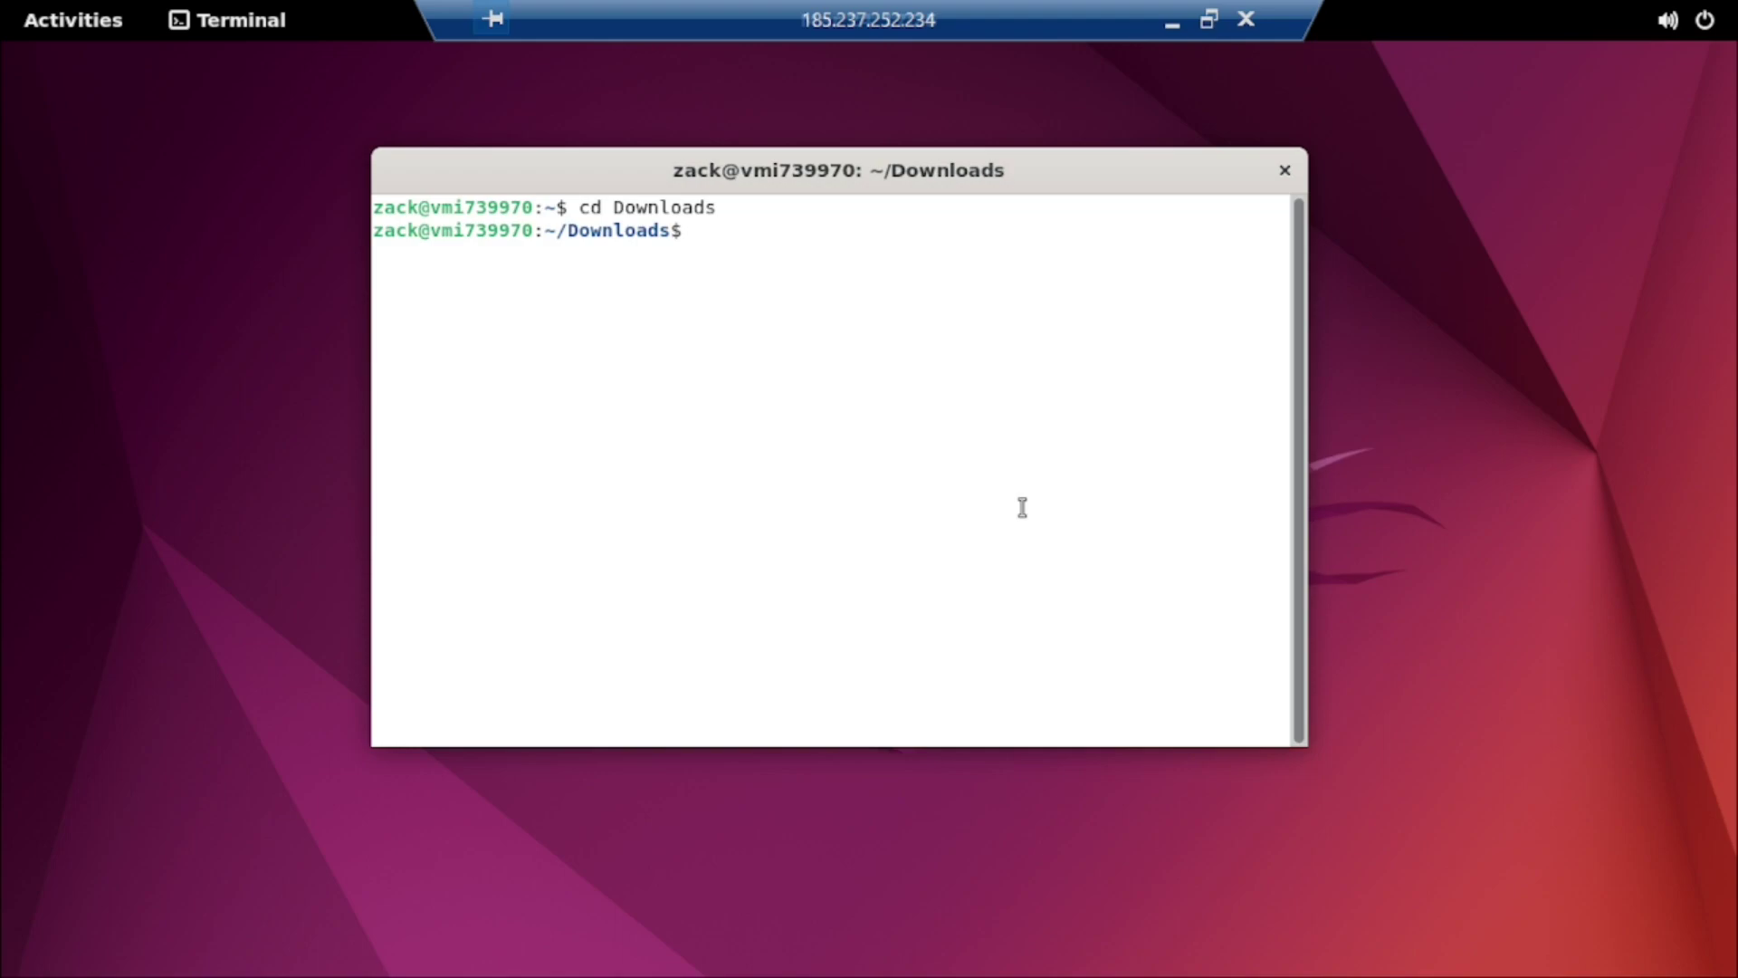
{"action": "type", "text": "ls"}
{"action": "key", "text": "Return"}
- Unzip Windows-10-3.2.1.zip by pasting its copied file name after unzip
{"action": "type", "text": "unzip"}
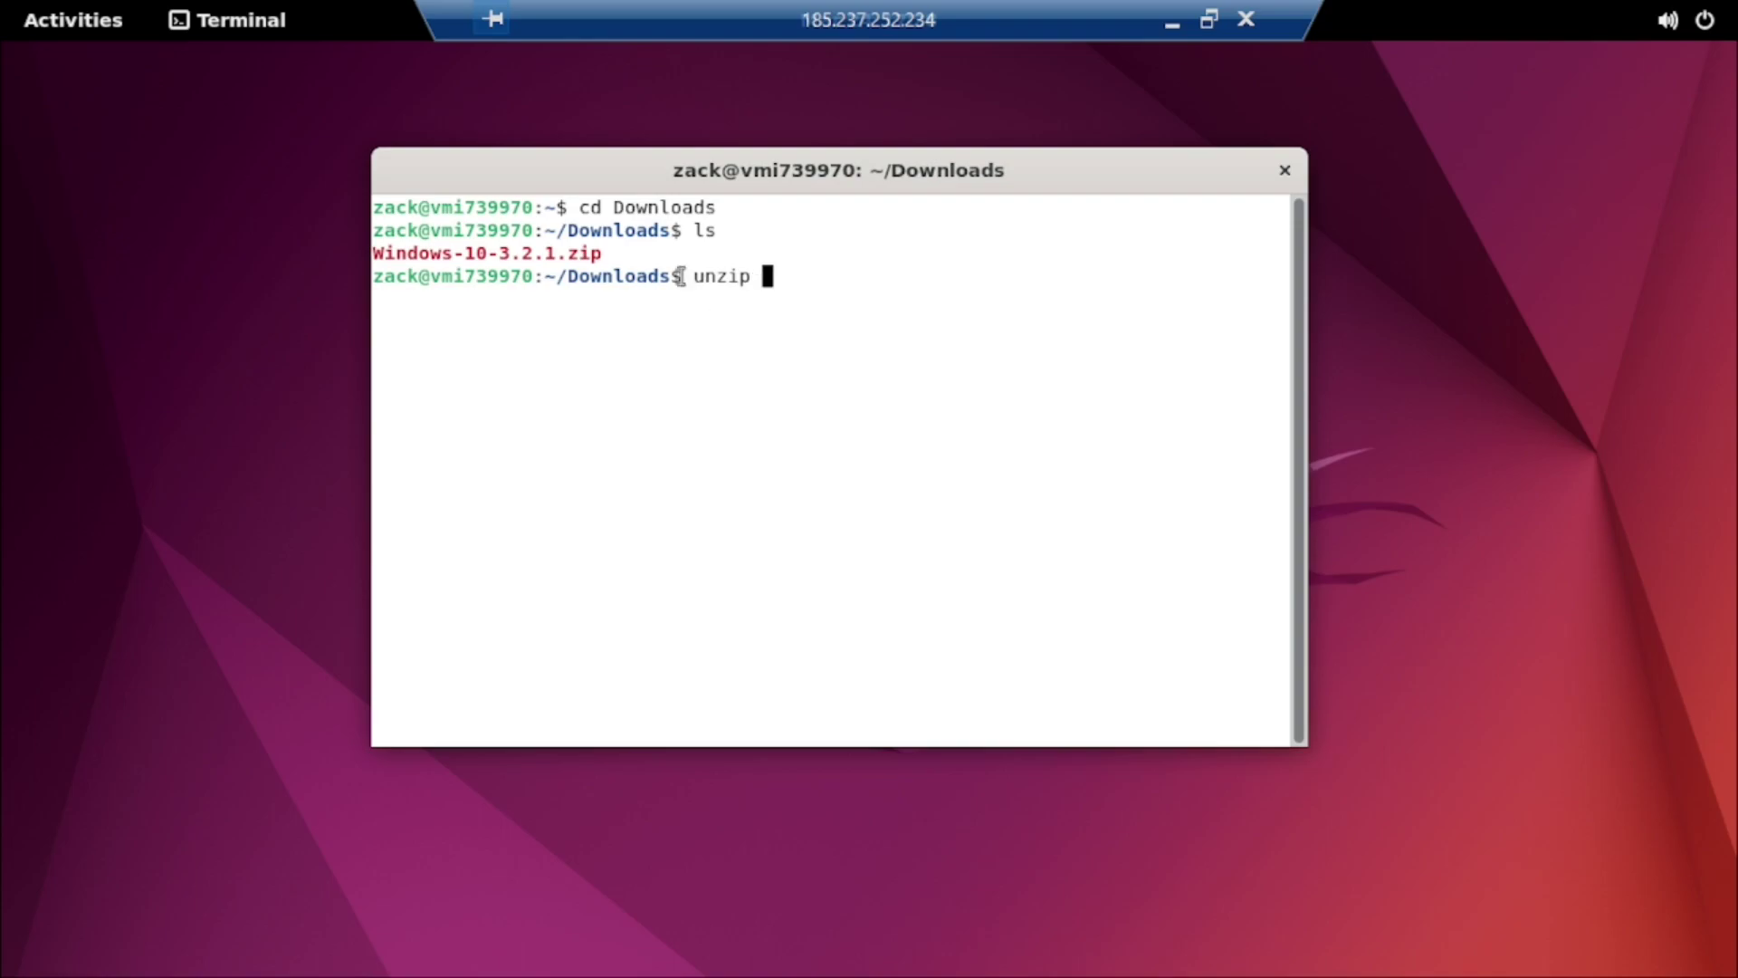
{"action": "left_click_drag", "start_coordinate": [607, 254], "coordinate": [377, 252]}
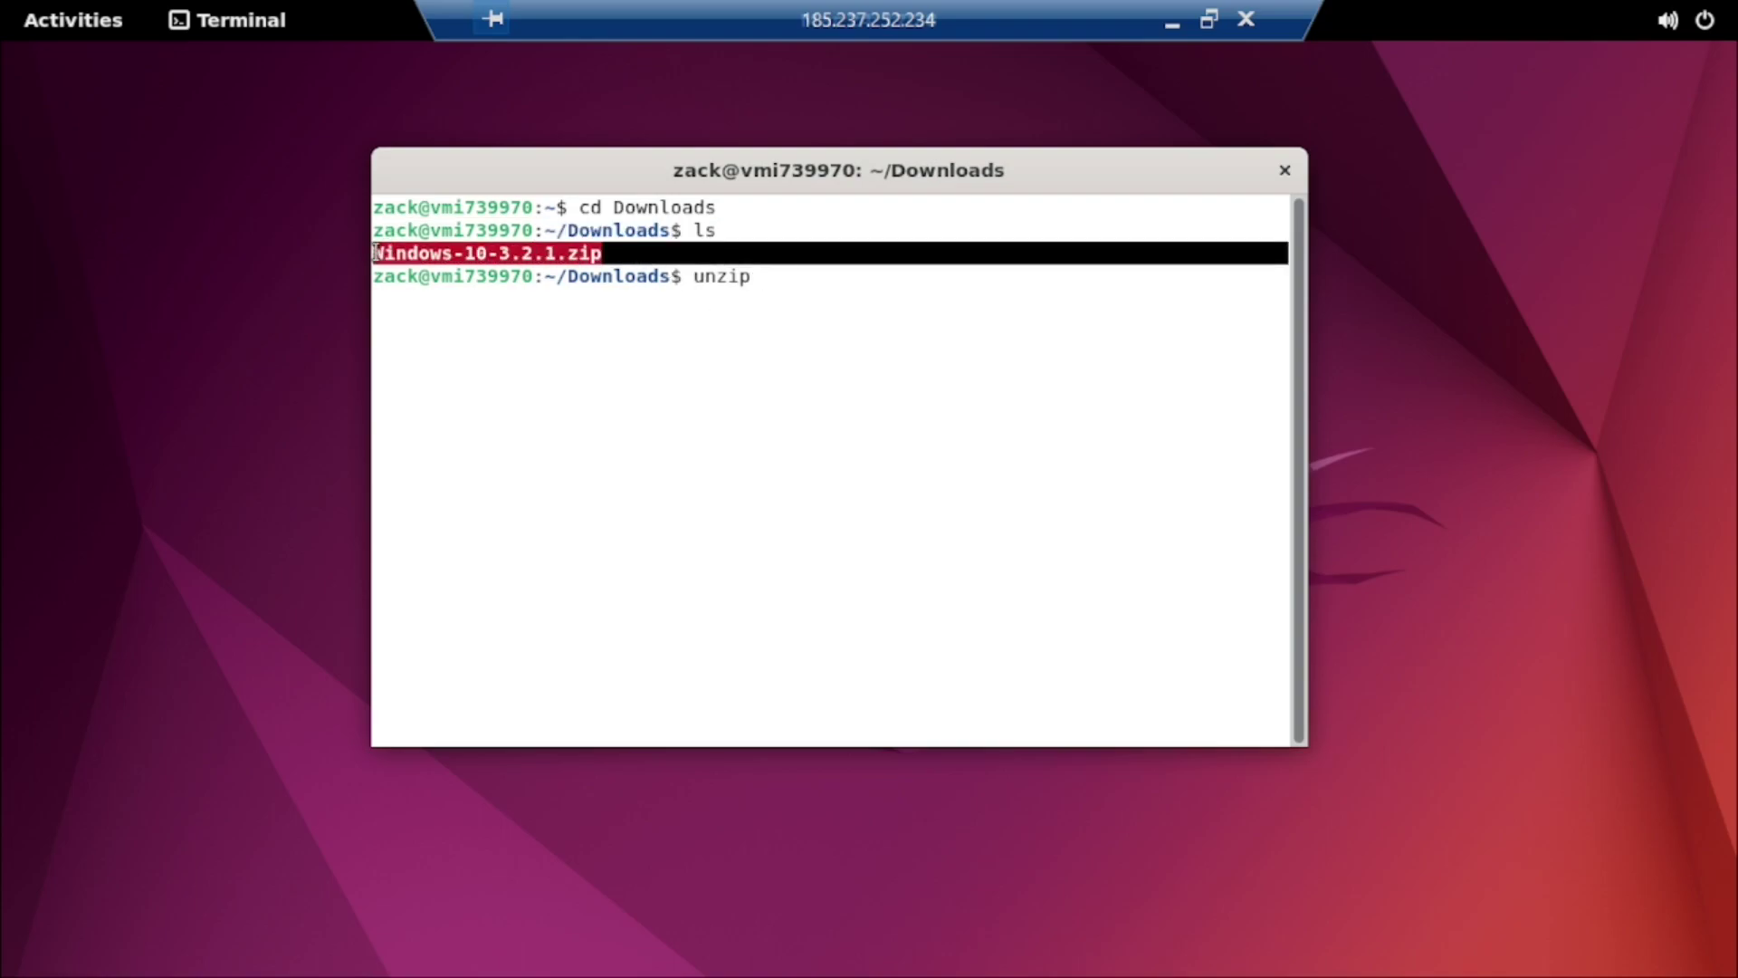
{"action": "right_click", "coordinate": [375, 253]}
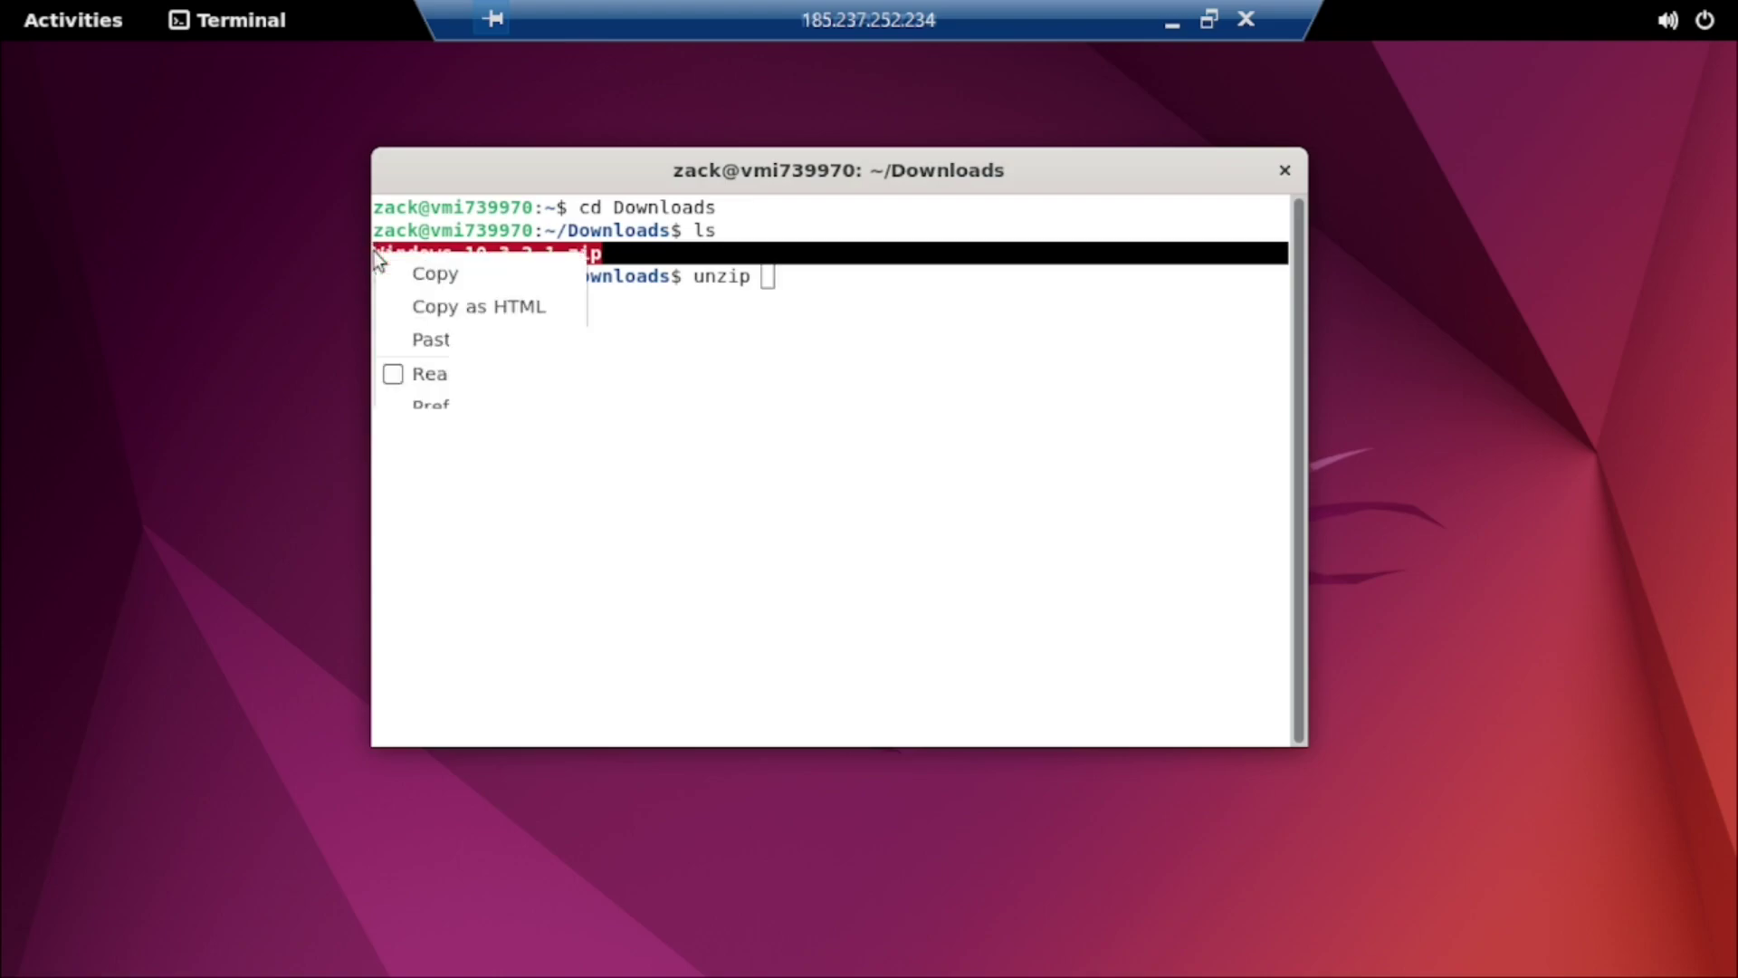
{"action": "left_click", "coordinate": [432, 272]}
{"action": "left_click", "coordinate": [763, 283]}
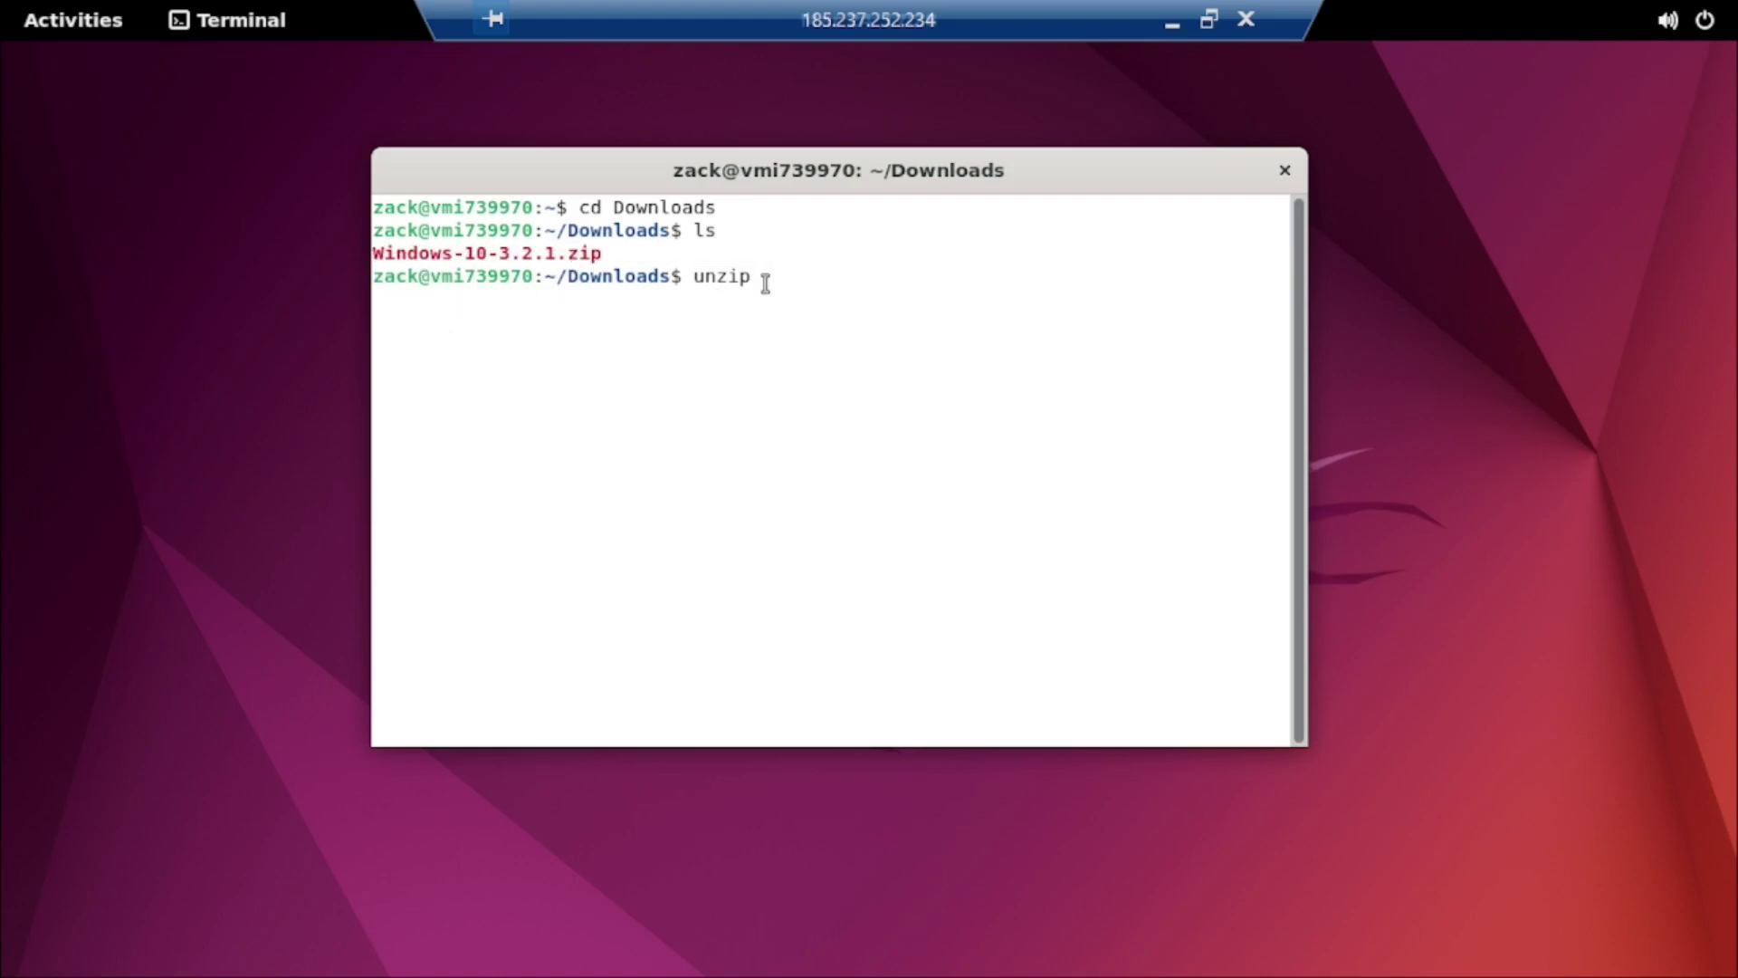
{"action": "right_click", "coordinate": [765, 283]}
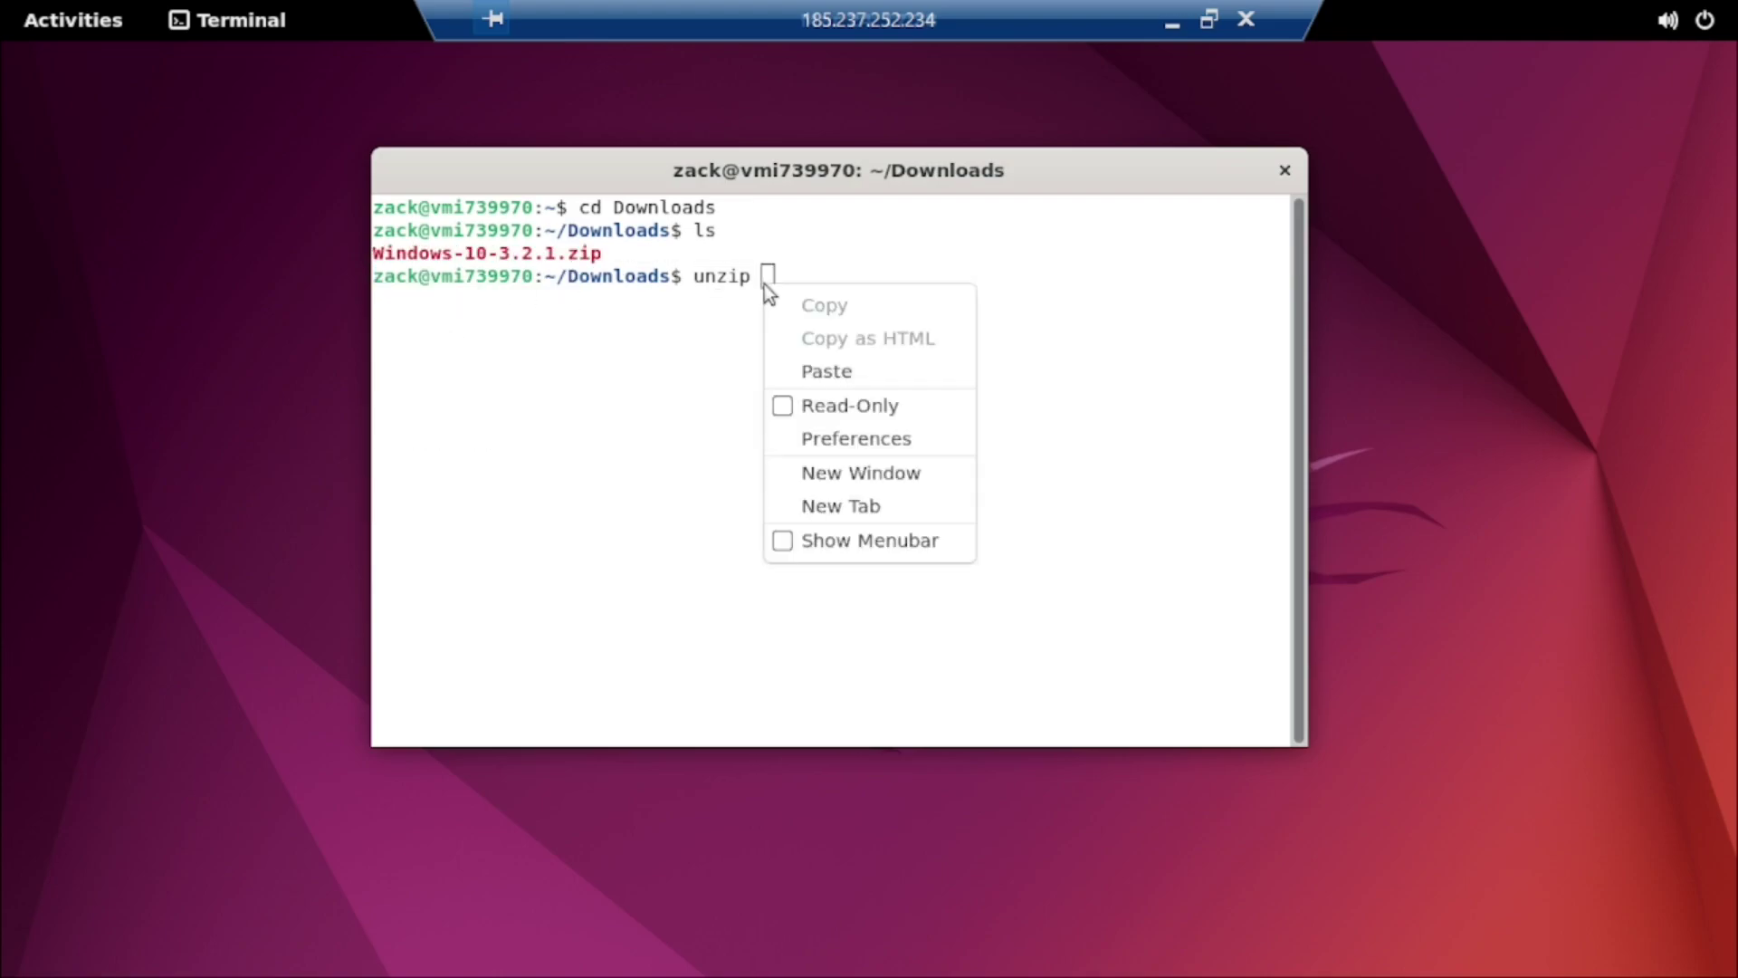
{"action": "left_click", "coordinate": [820, 371]}
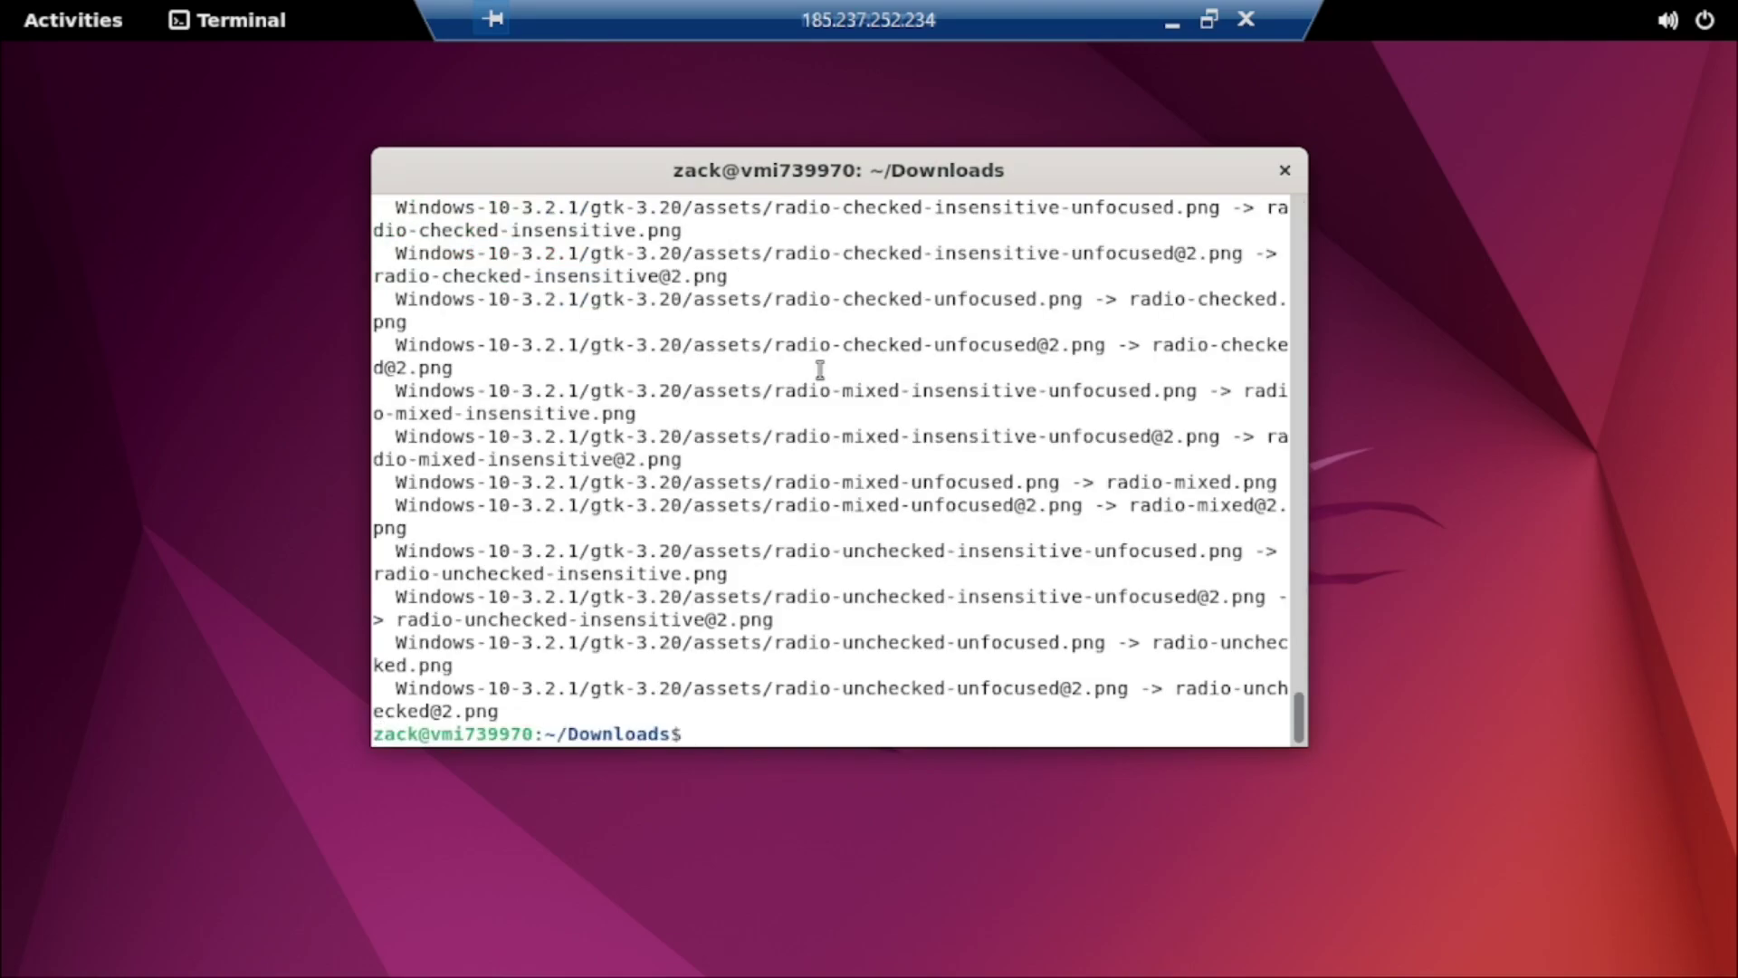
- Maximize the terminal window and clear the screen
{"action": "scroll", "coordinate": [1283, 720], "scroll_direction": "up", "scroll_amount": 2}
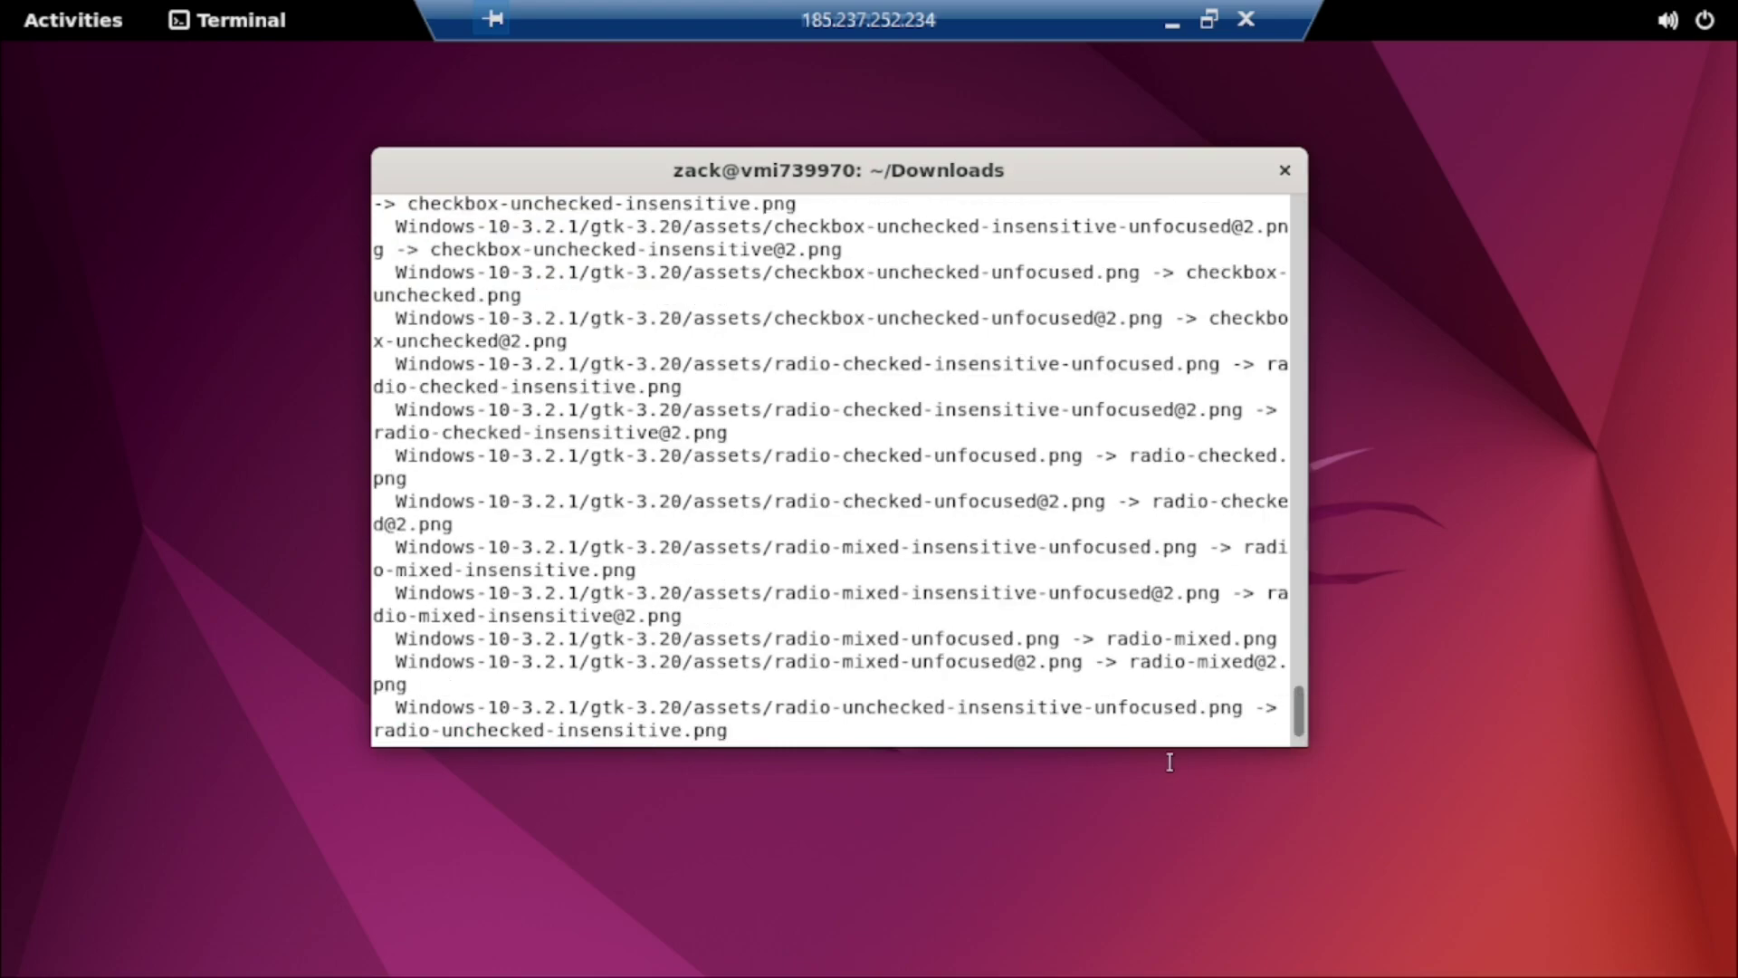
{"action": "key", "text": "super+Up"}
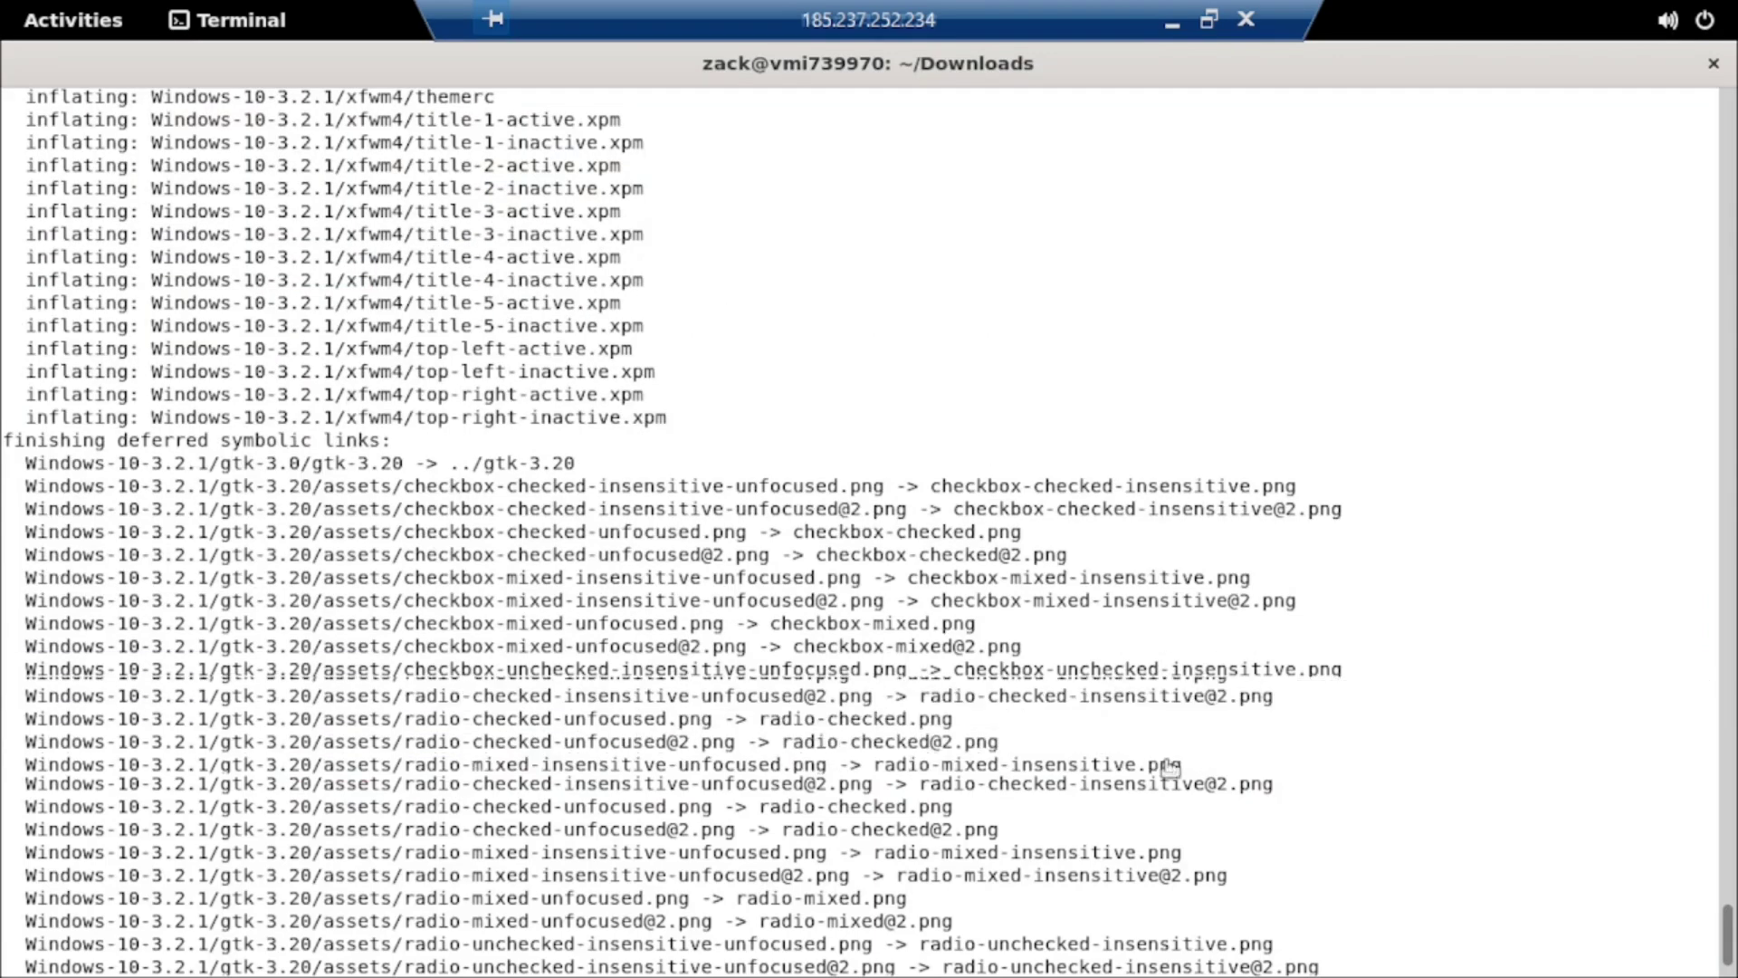
{"action": "scroll", "coordinate": [1169, 762], "scroll_direction": "down", "scroll_amount": 2}
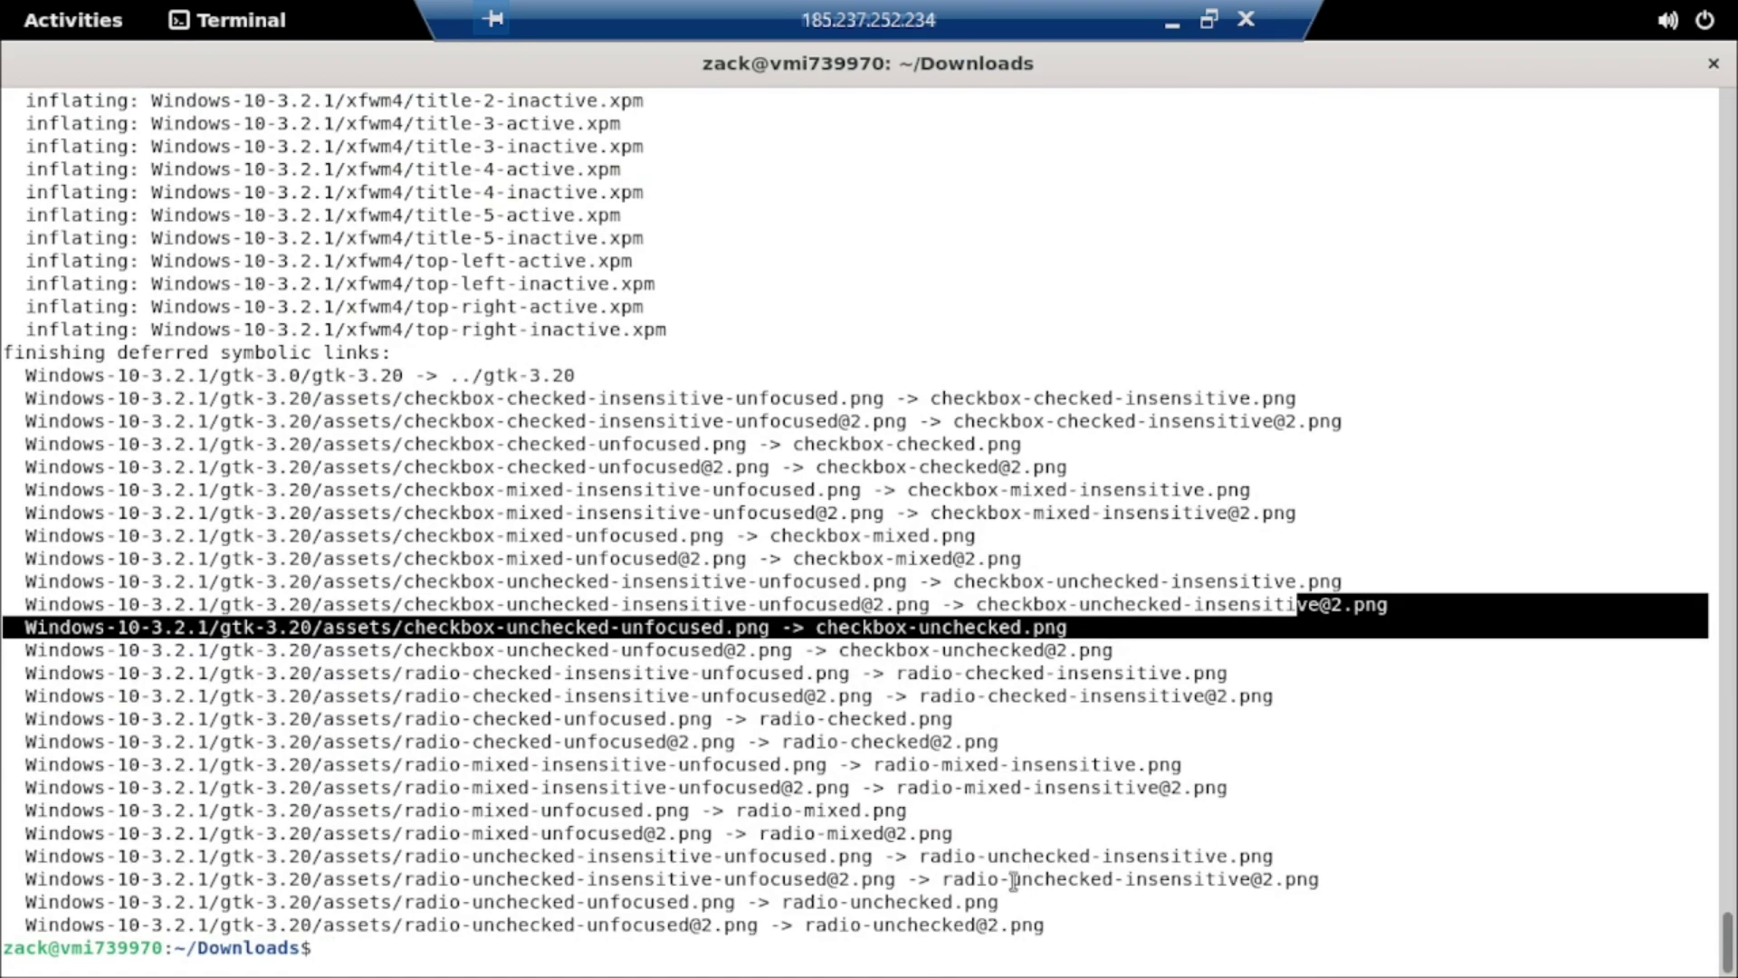
{"action": "left_click", "coordinate": [531, 942]}
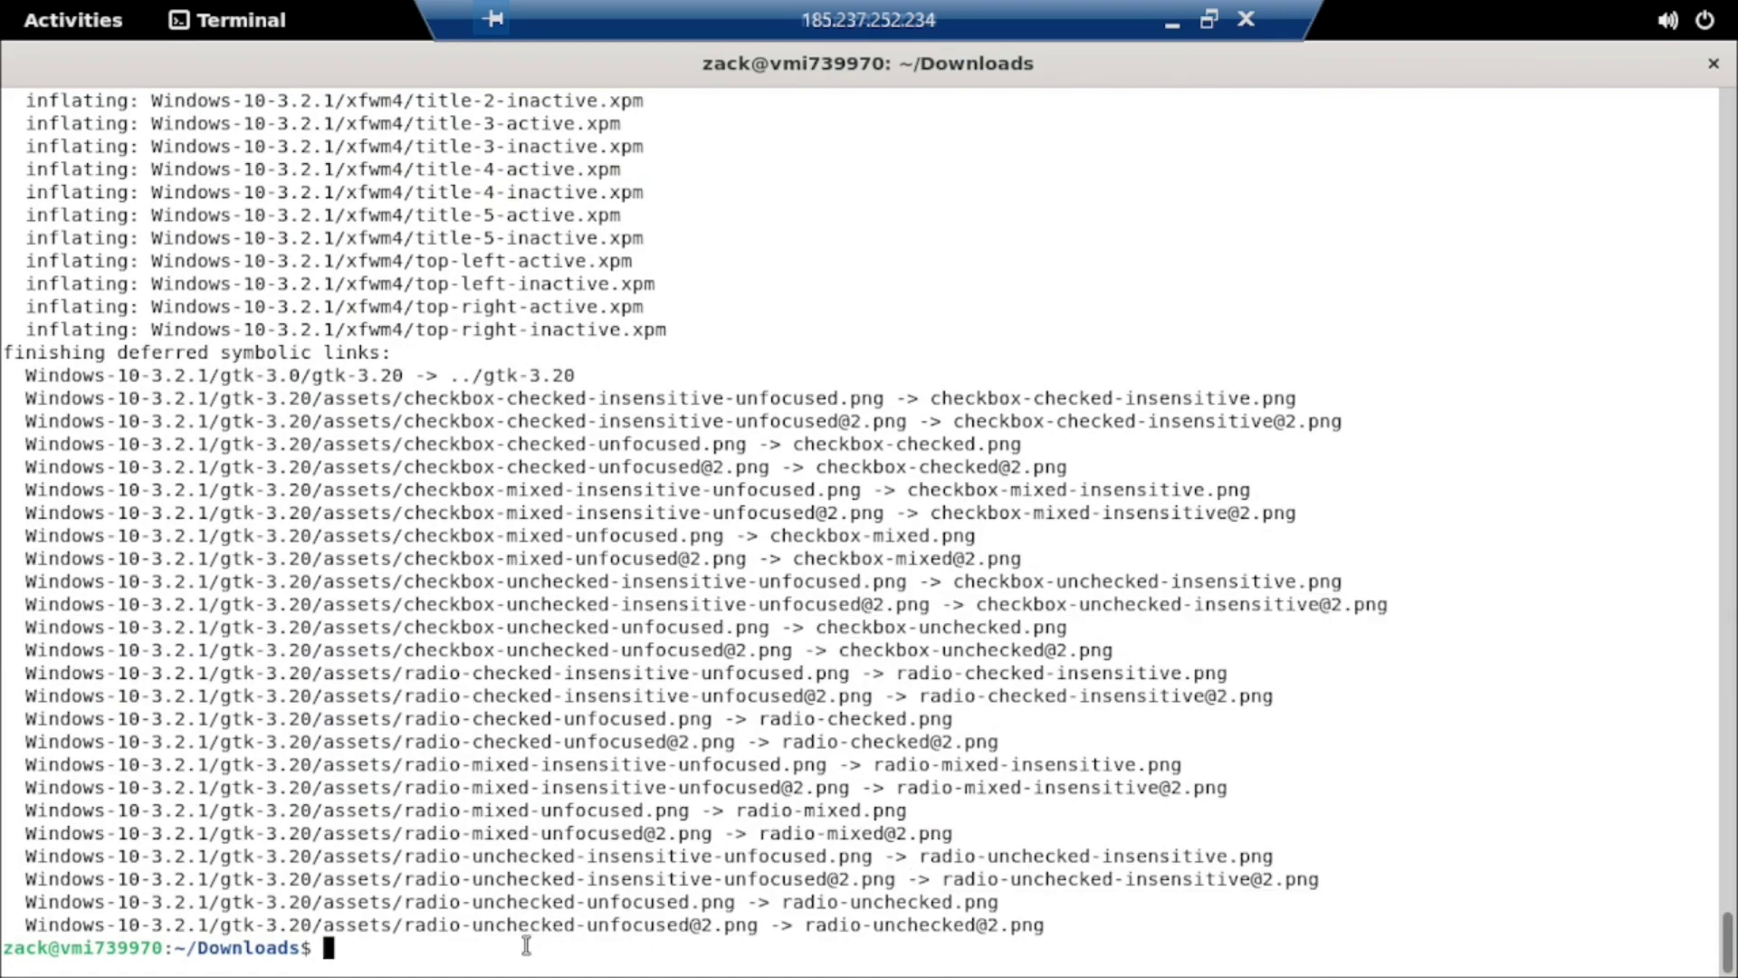
{"action": "type", "text": "clear"}
{"action": "key", "text": "Return"}
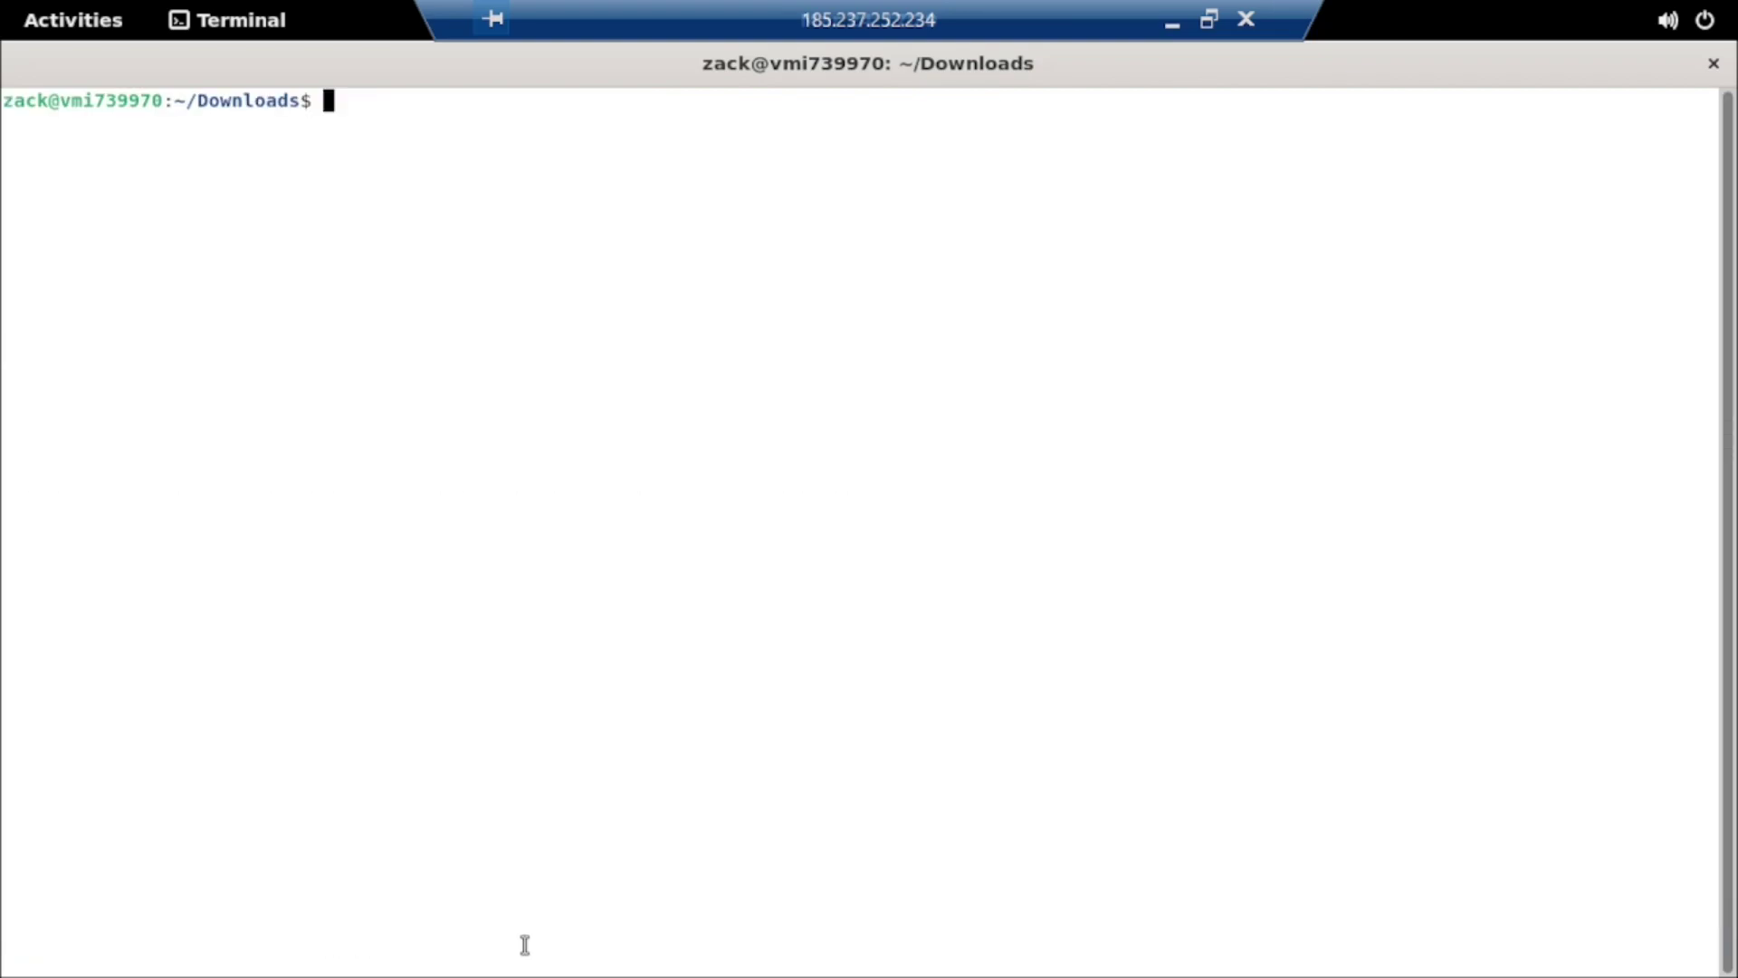
- Return home, list hidden contents, and create the ~/.themes folder
{"action": "type", "text": "cd ~"}
{"action": "key", "text": "Return"}
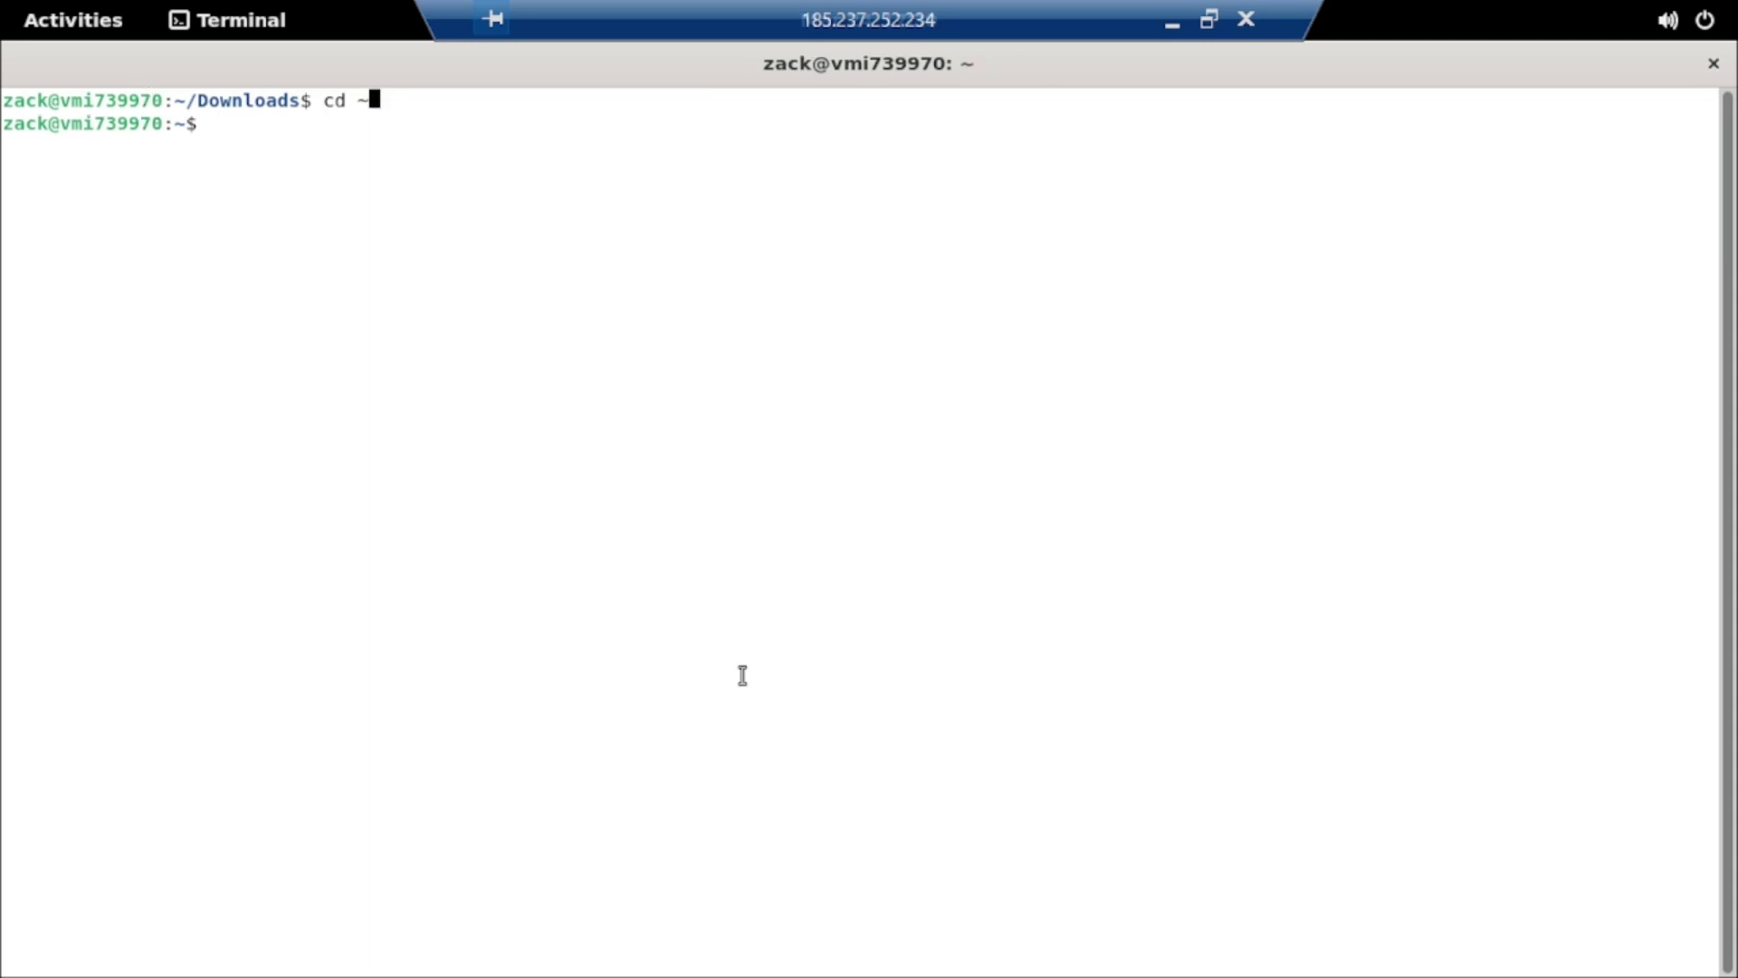
{"action": "type", "text": "ls -a"}
{"action": "key", "text": "Return"}
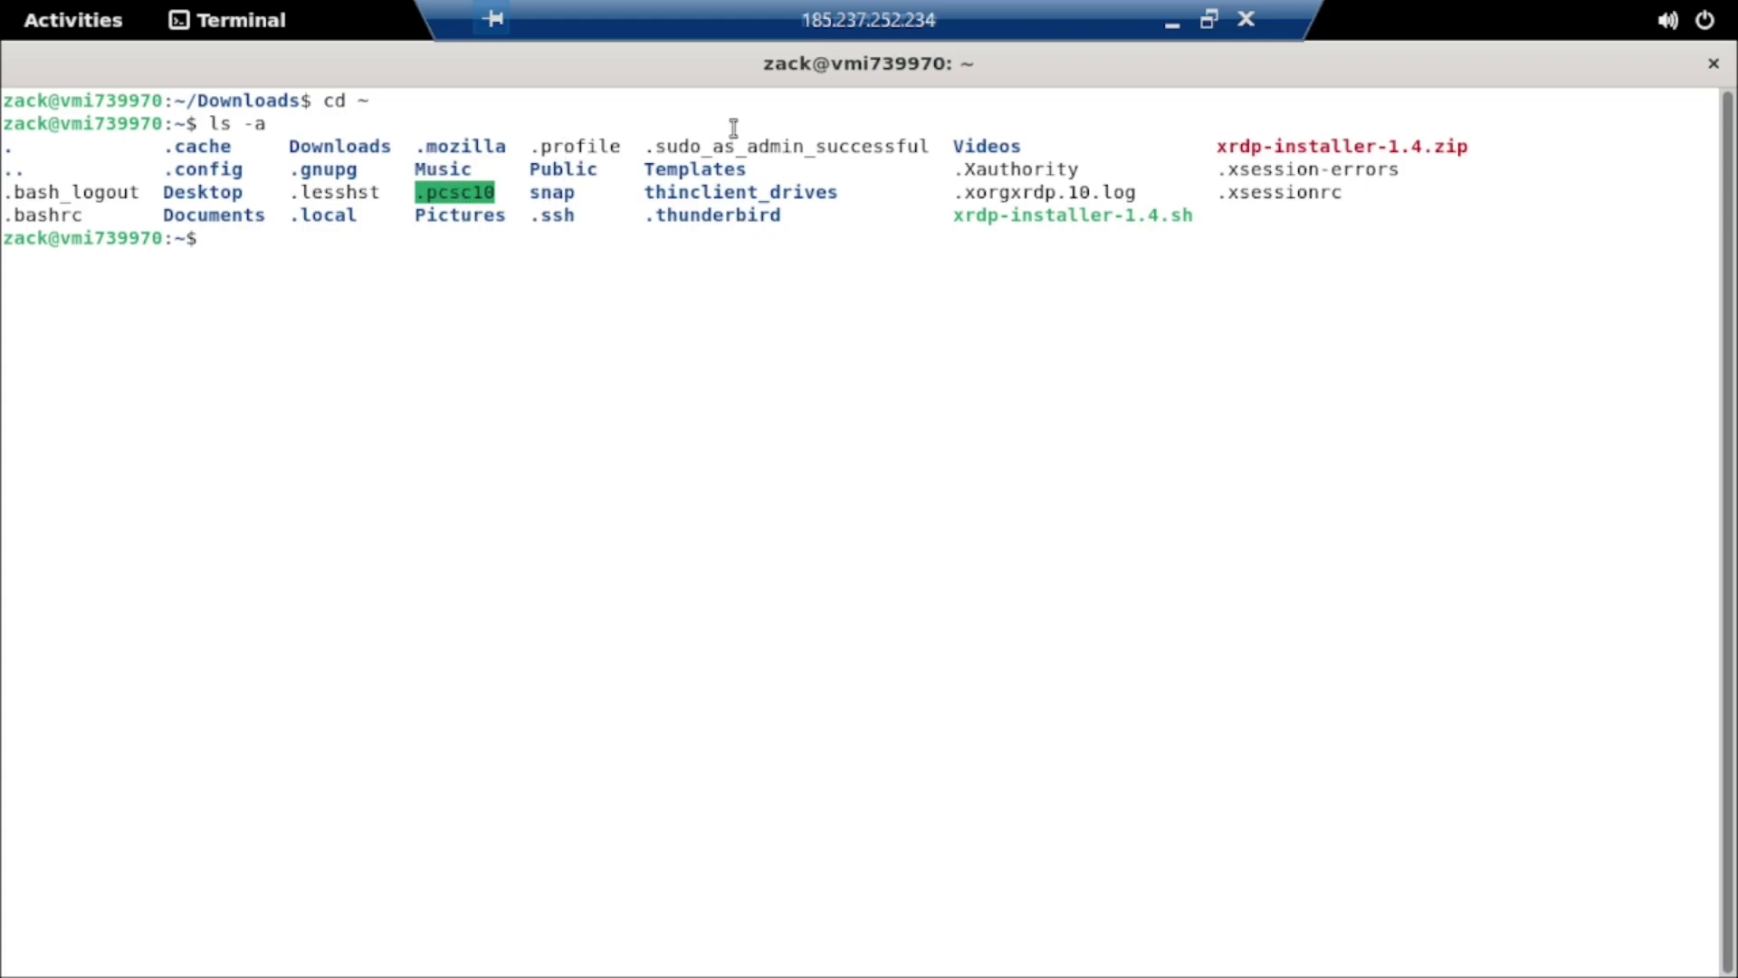
{"action": "type", "text": "mkdir ~/.themes"}
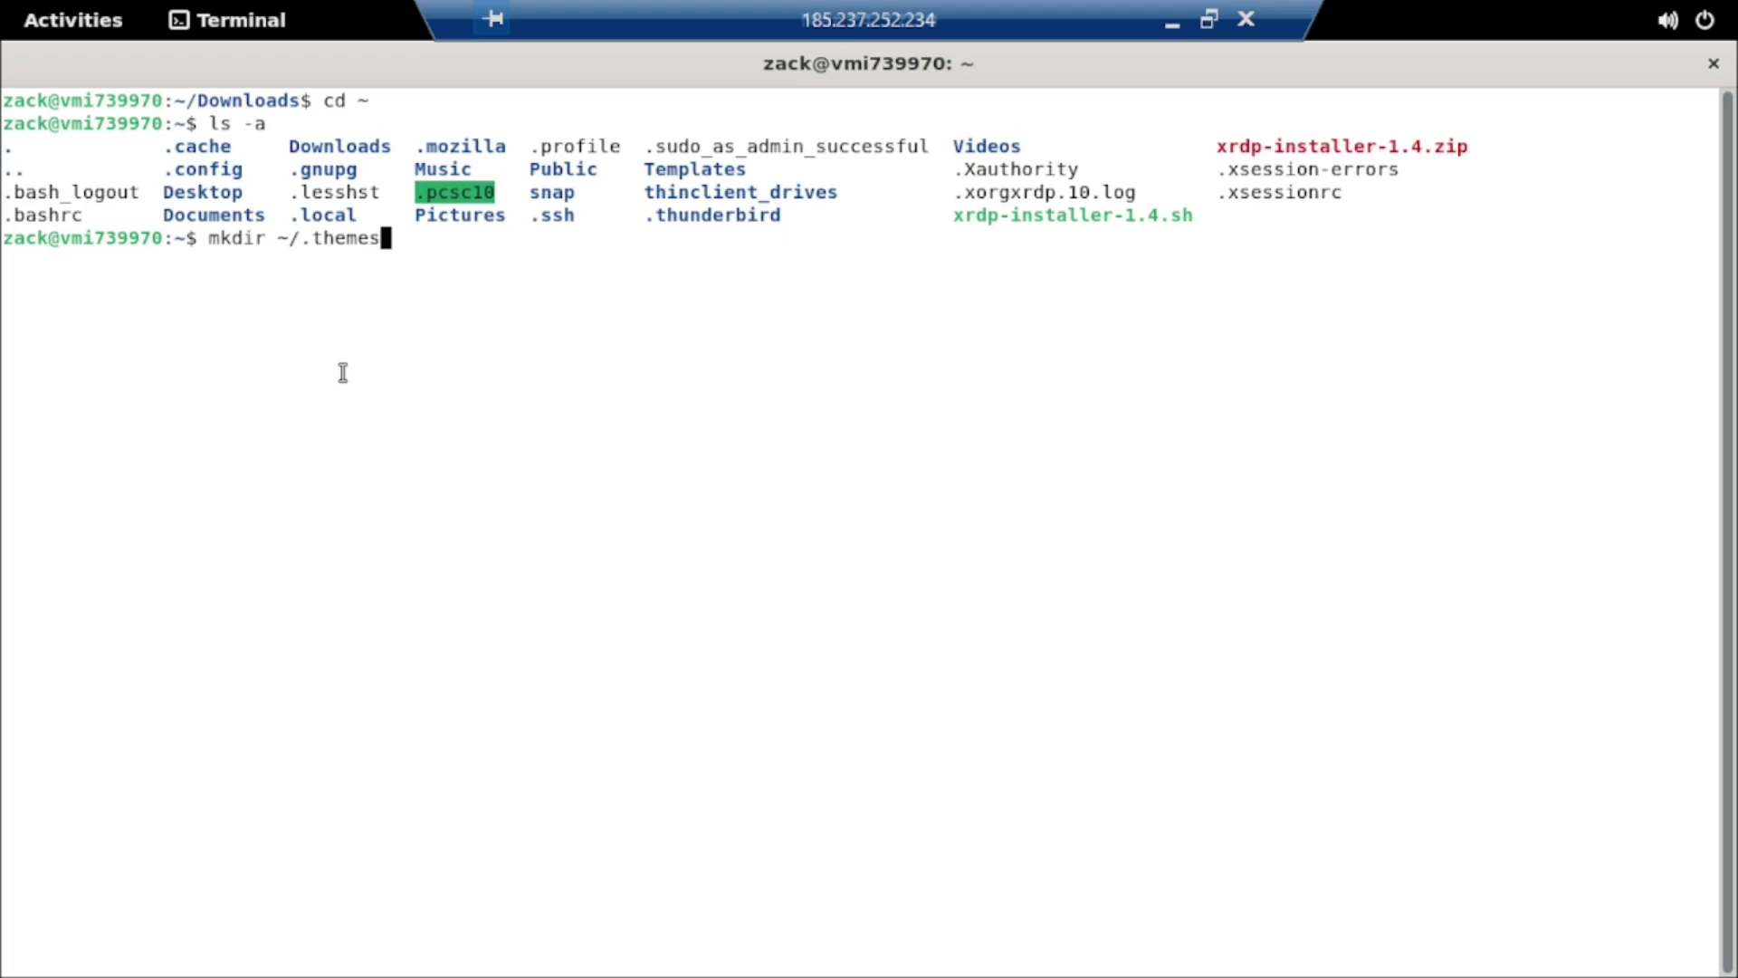
{"action": "key", "text": "Return"}
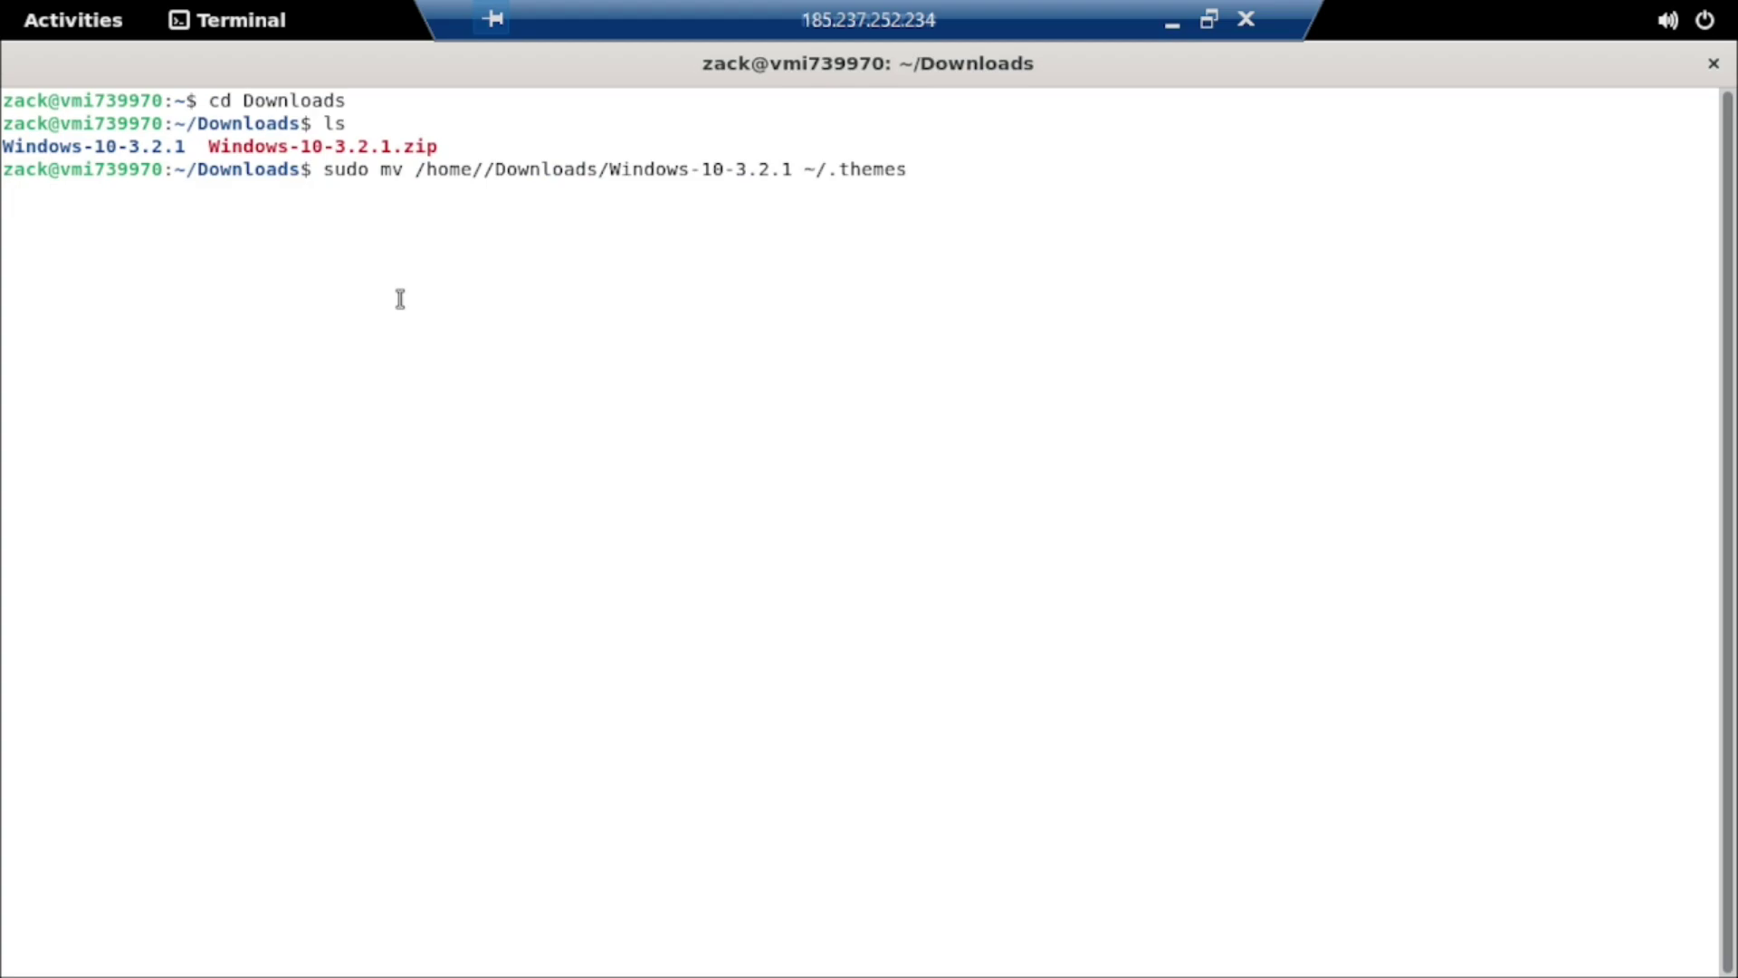
- Move Windows-10-3.2.1 into ~/.themes, confirm it there, and run sudo add-apt-repository universe
{"action": "type", "text": "za"}
{"action": "type", "text": "ck"}
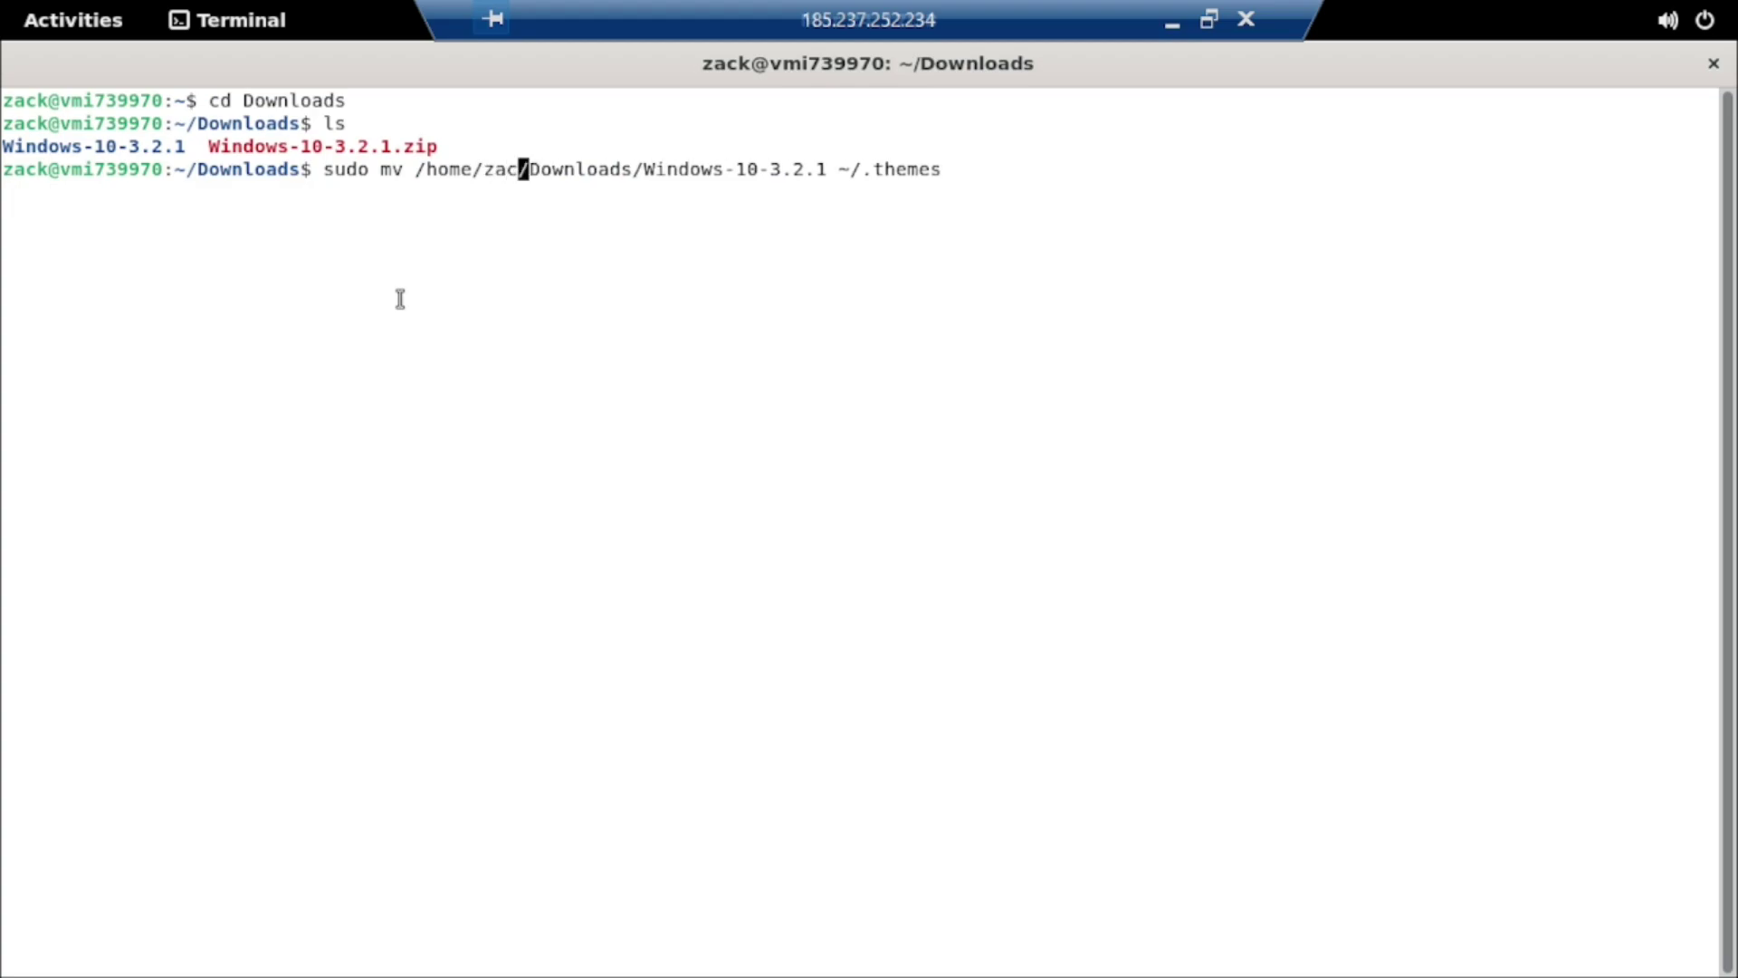
{"action": "key", "text": "Right"}
{"action": "key", "text": "Right"}
{"action": "key", "text": "Right"}
{"action": "key", "text": "Right"}
{"action": "key", "text": "Right"}
{"action": "key", "text": "Right"}
{"action": "key", "text": "Right"}
{"action": "key", "text": "Right"}
{"action": "key", "text": "Right"}
{"action": "key", "text": "Right"}
{"action": "key", "text": "Right"}
{"action": "key", "text": "Right"}
{"action": "key", "text": "Right"}
{"action": "key", "text": "Right"}
{"action": "key", "text": "Right"}
{"action": "key", "text": "Right"}
{"action": "key", "text": "Right"}
{"action": "key", "text": "Right"}
{"action": "key", "text": "Right"}
{"action": "key", "text": "Right"}
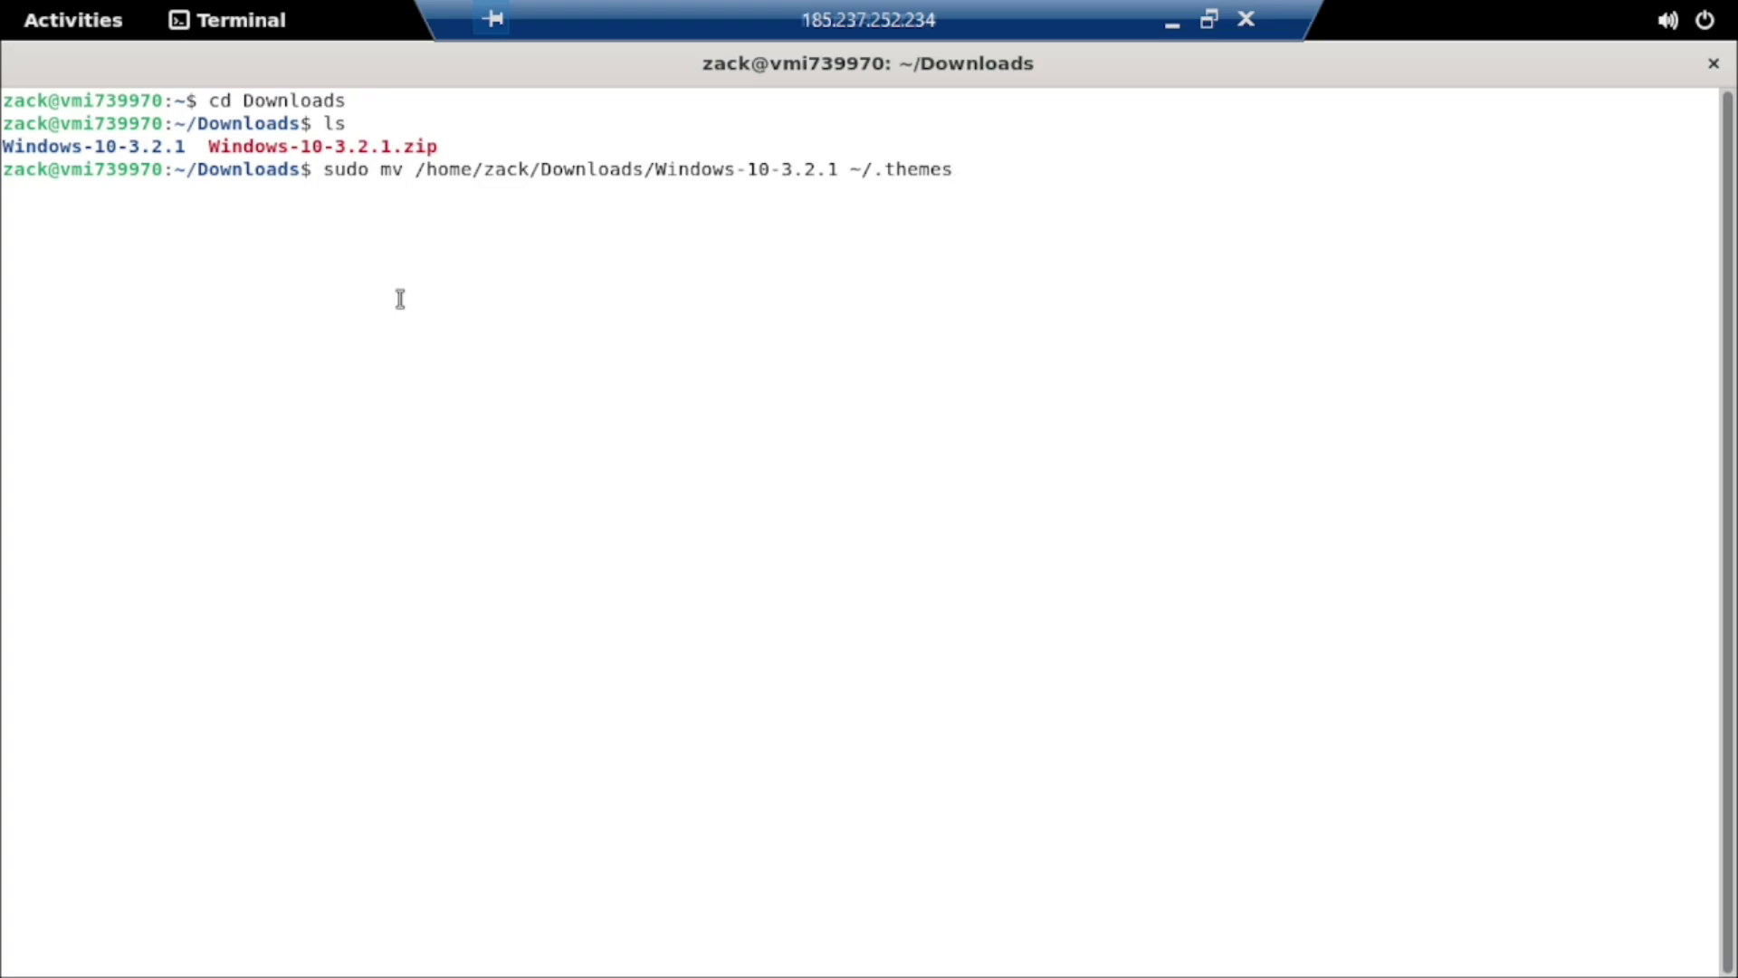
{"action": "key", "text": "Return"}
{"action": "type", "text": "ls ~/.themes"}
{"action": "key", "text": "Return"}
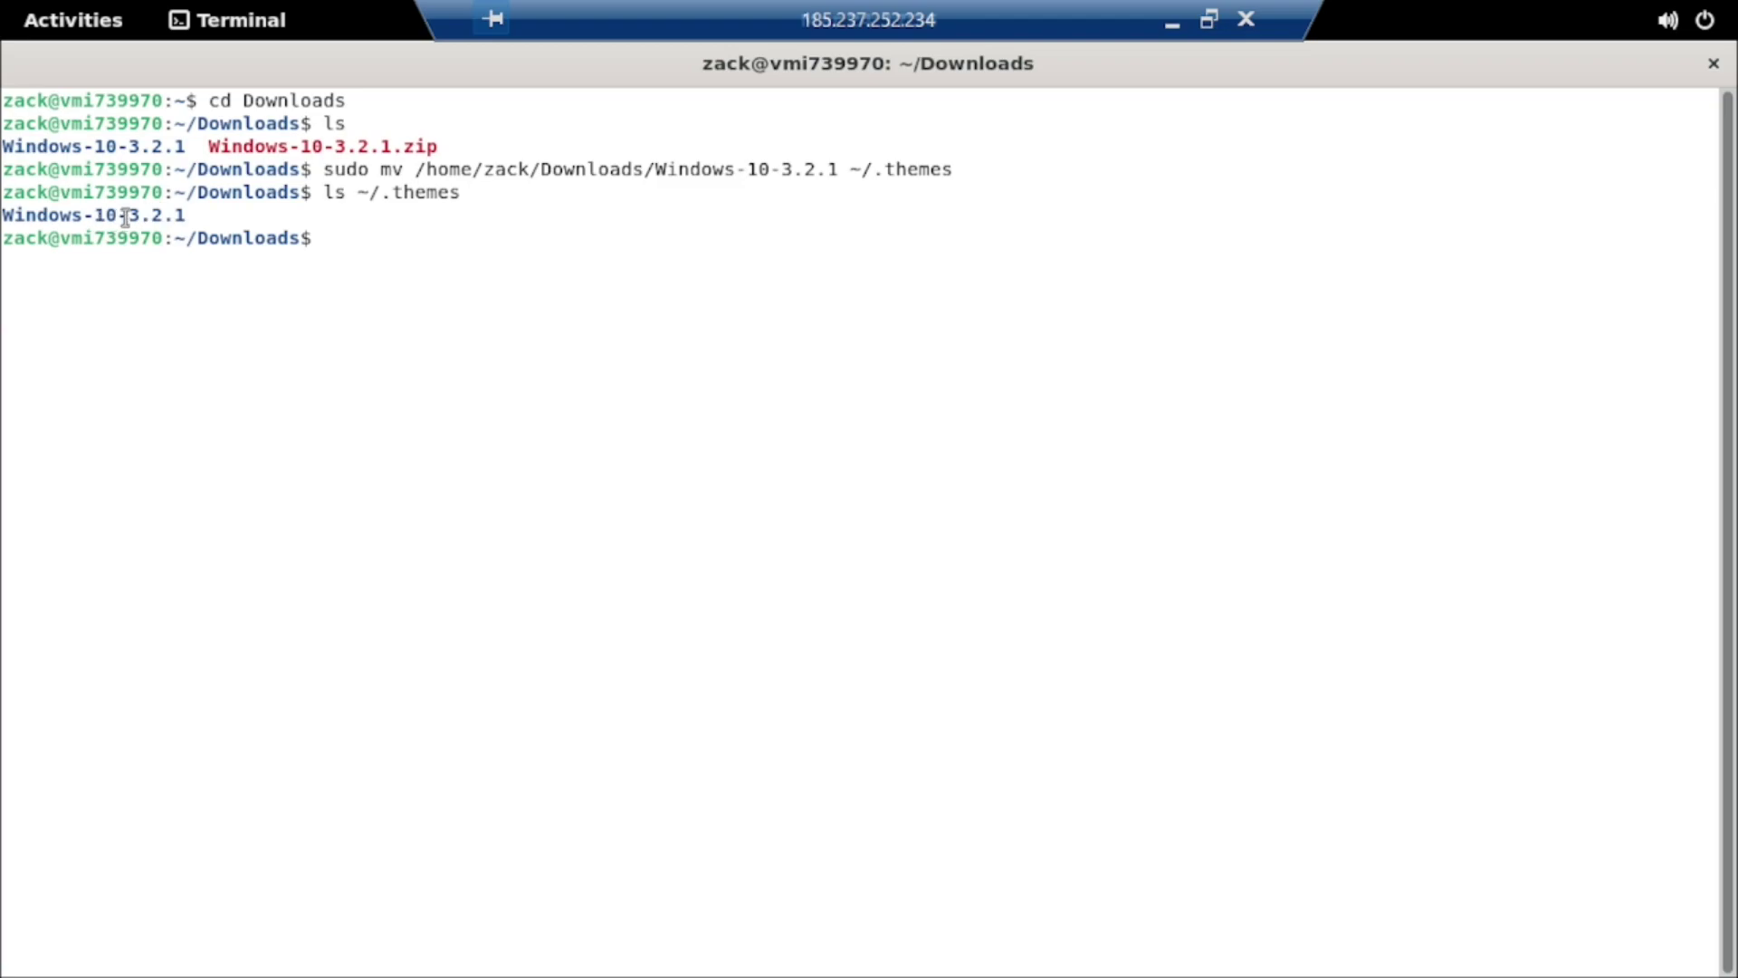
{"action": "type", "text": "sudo add-apt-repository universe"}
{"action": "key", "text": "Return"}
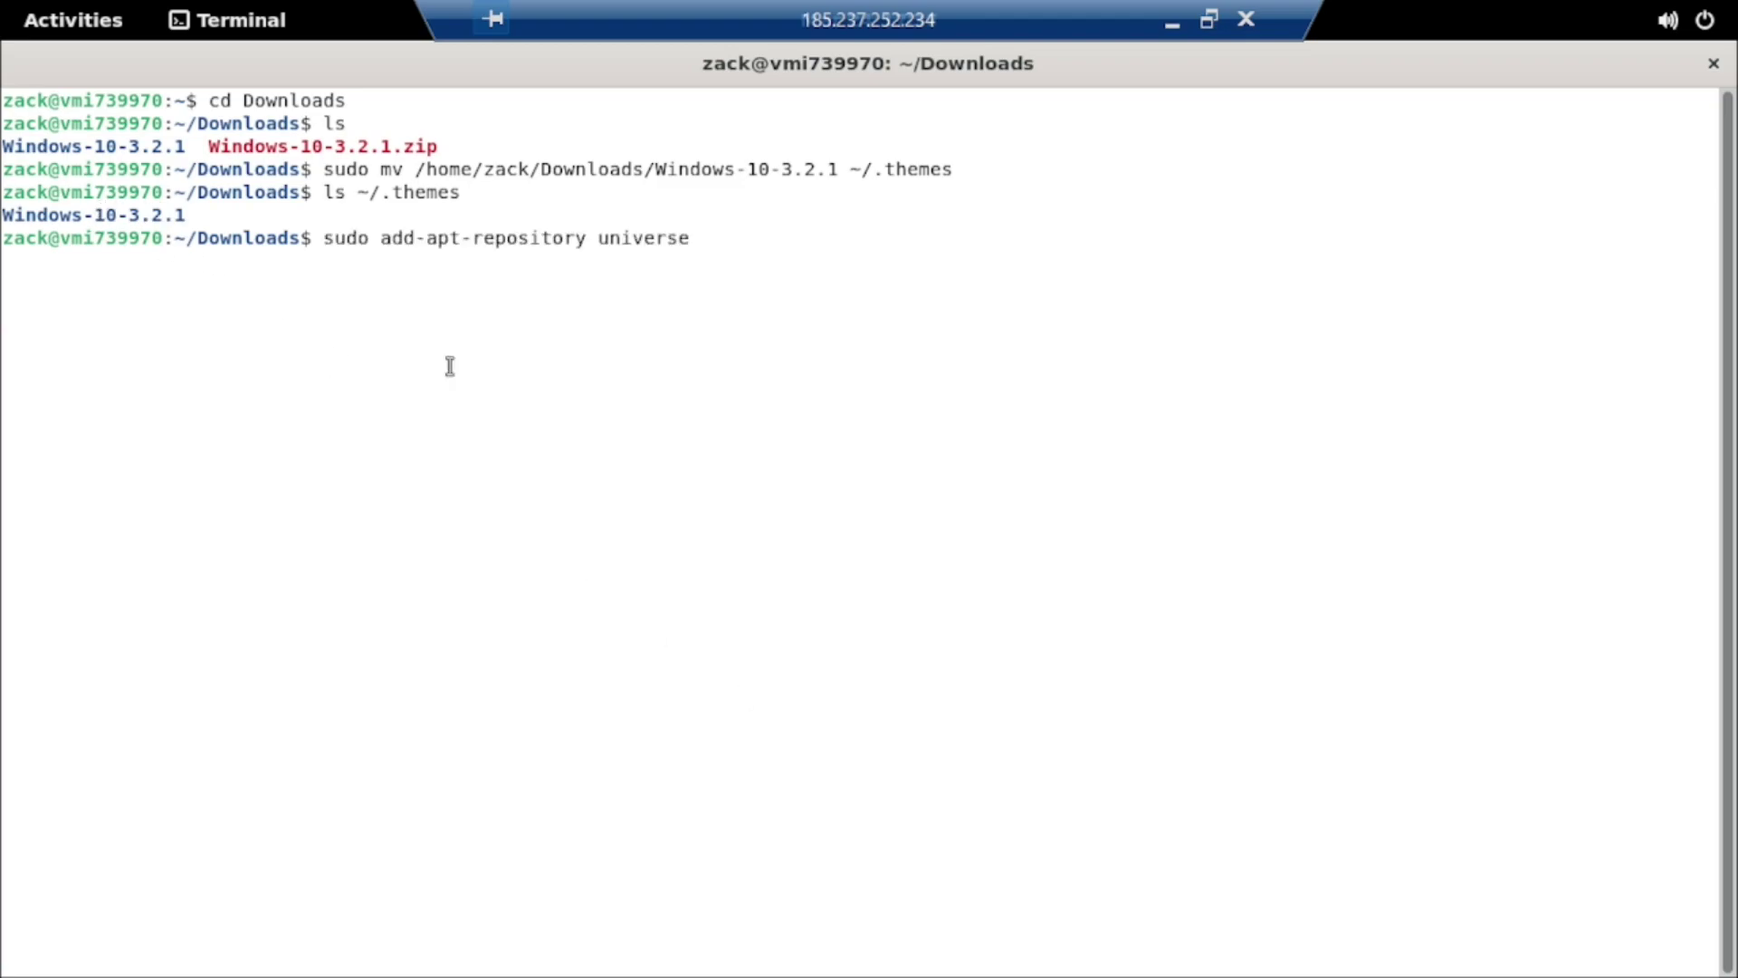
- Confirm adding universe, then enter sudo apt install gnome-tweaks at the prompt
{"action": "key", "text": "Return"}
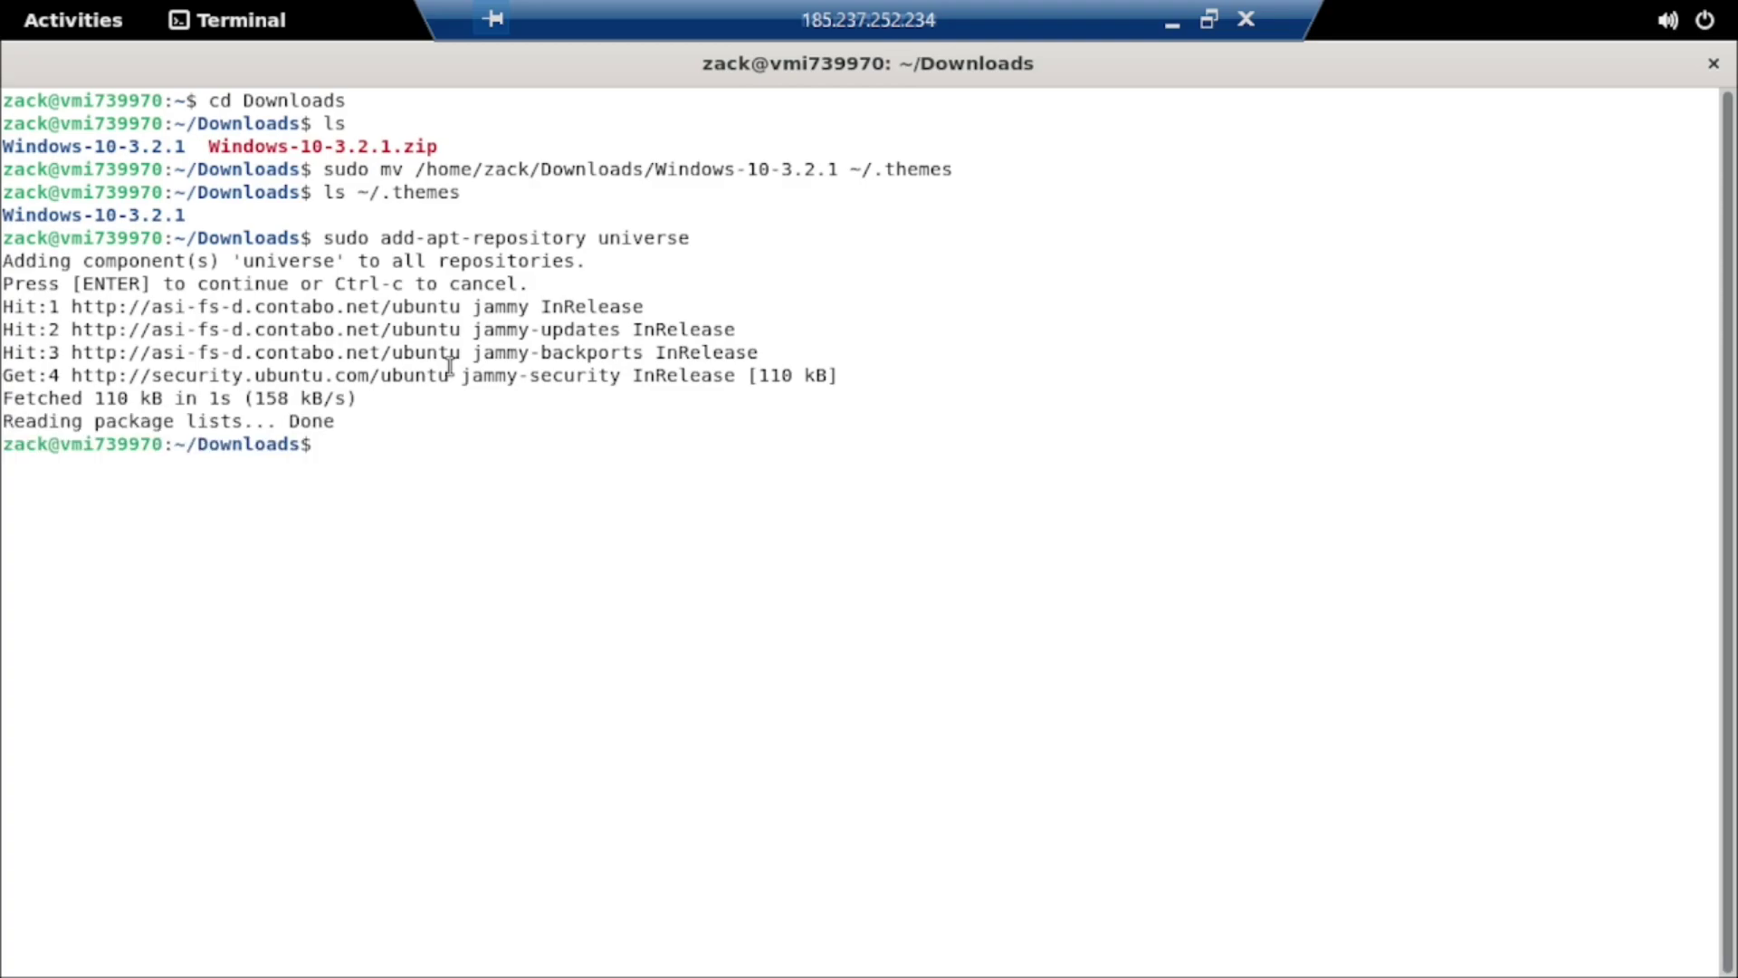
{"action": "type", "text": "sudo apt install gnome-tweaks"}
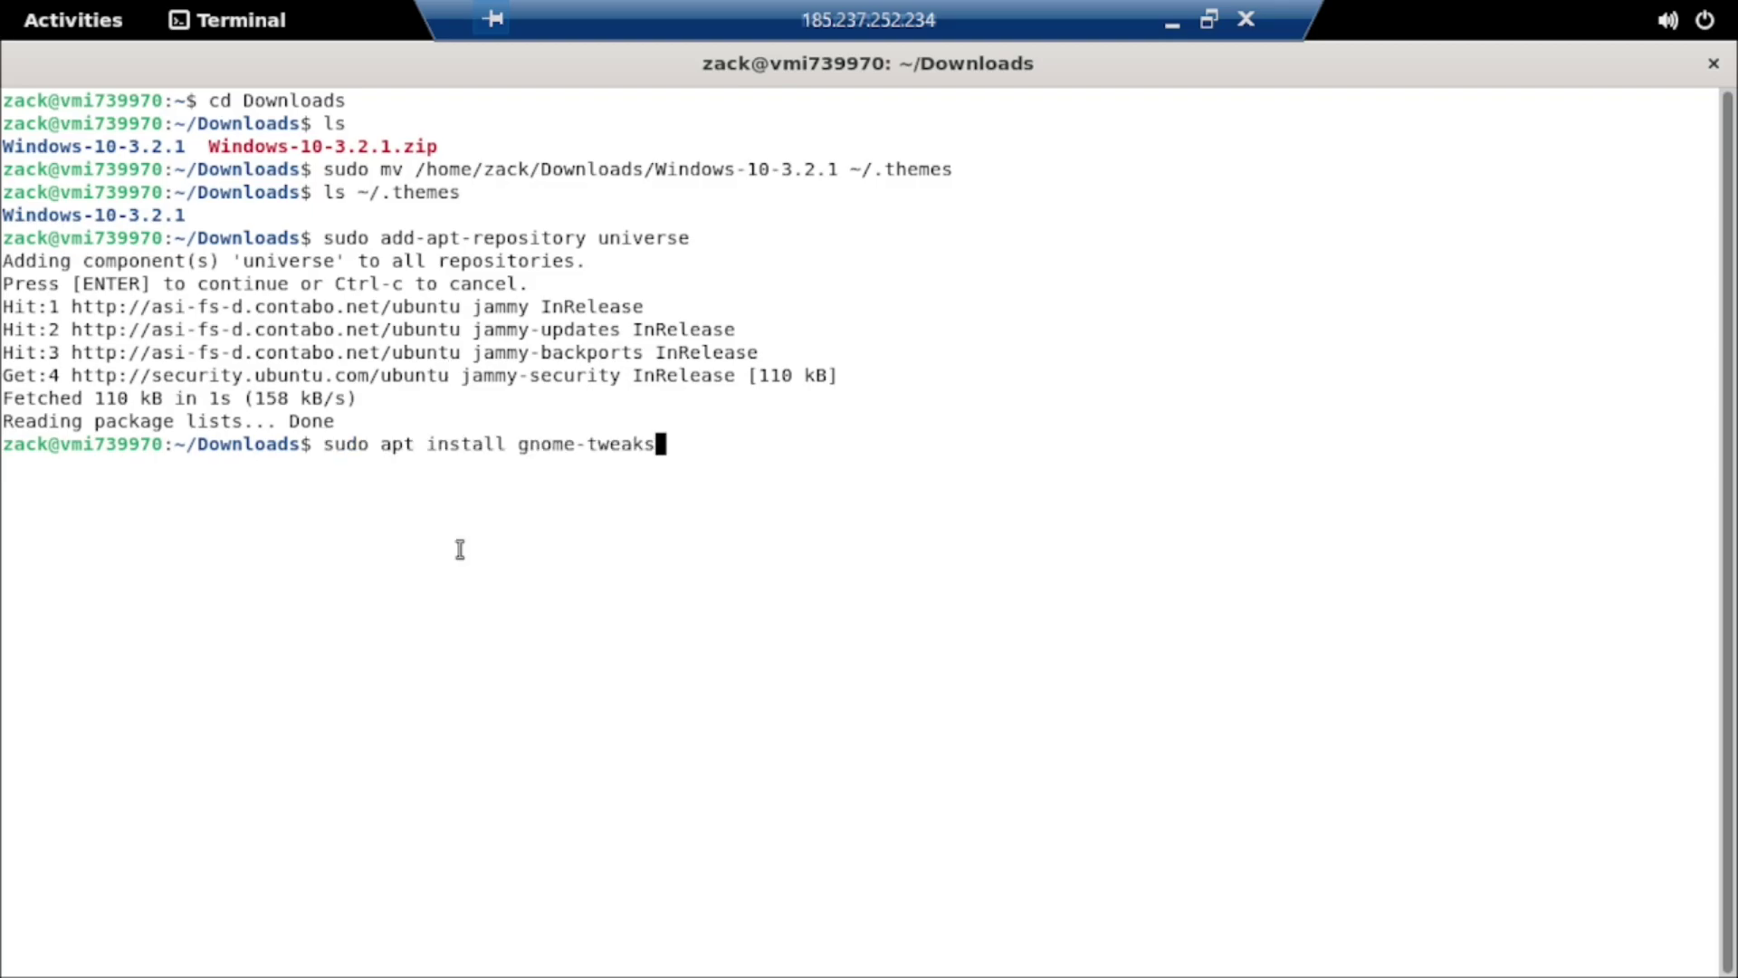
- Install gnome-tweaks and clear the terminal screen
{"action": "key", "text": "Return"}
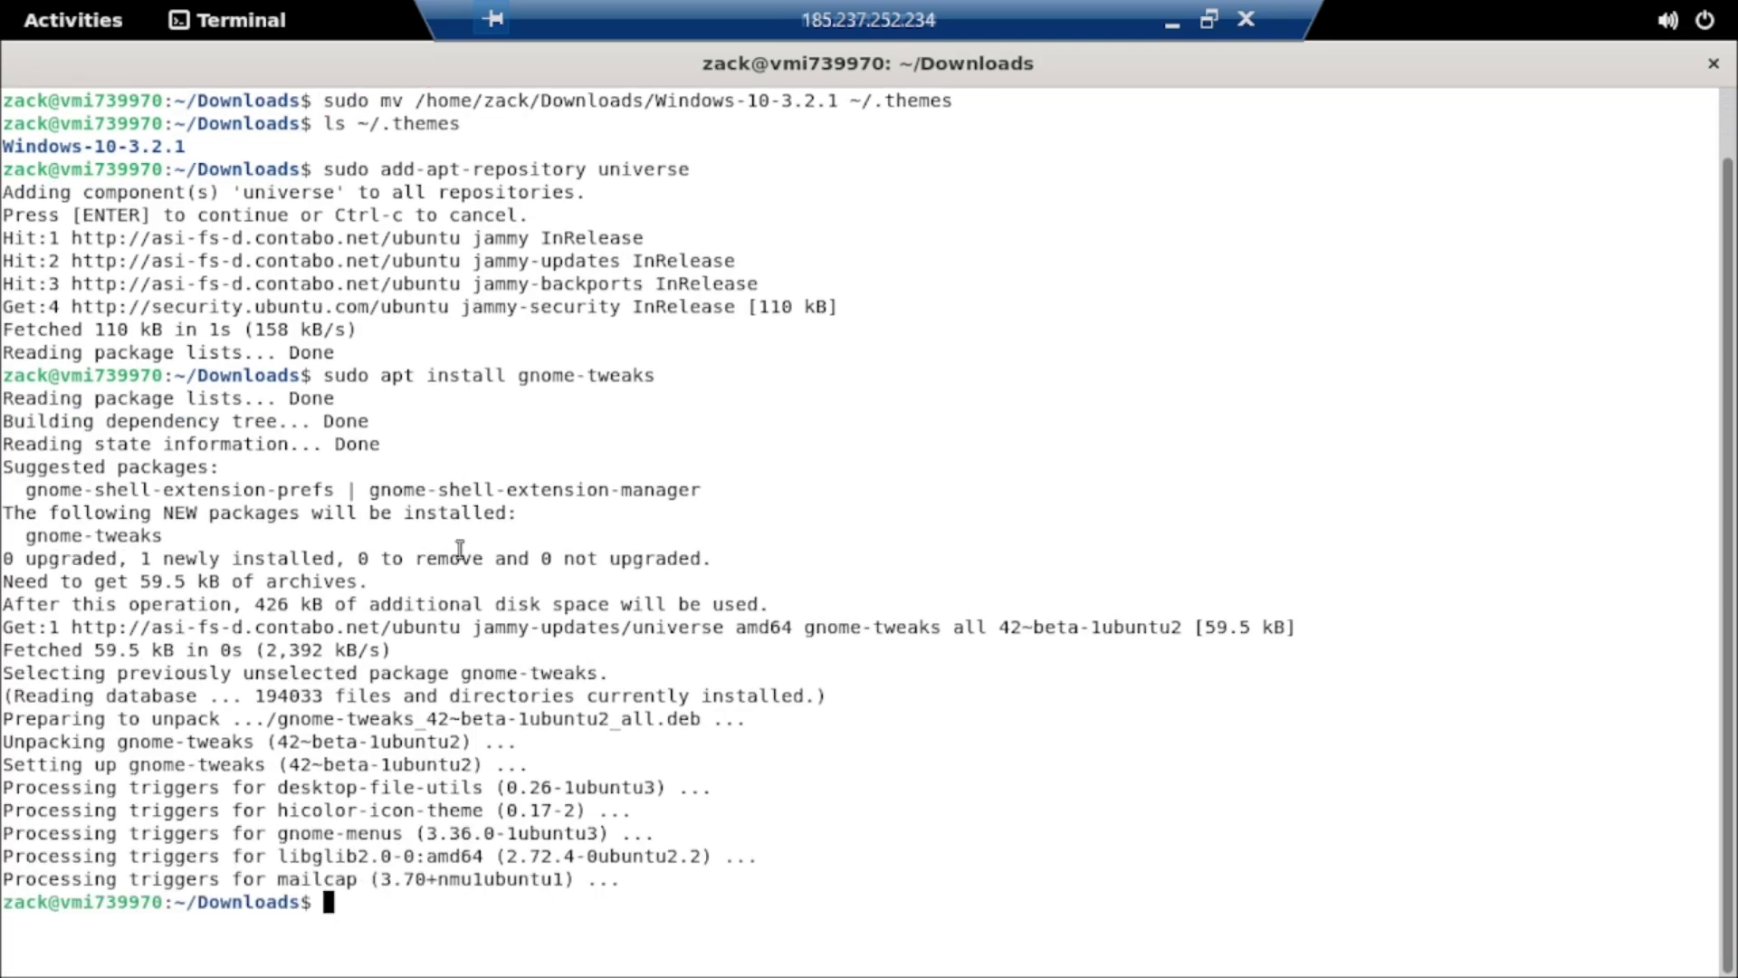
{"action": "type", "text": "clear"}
{"action": "key", "text": "Return"}
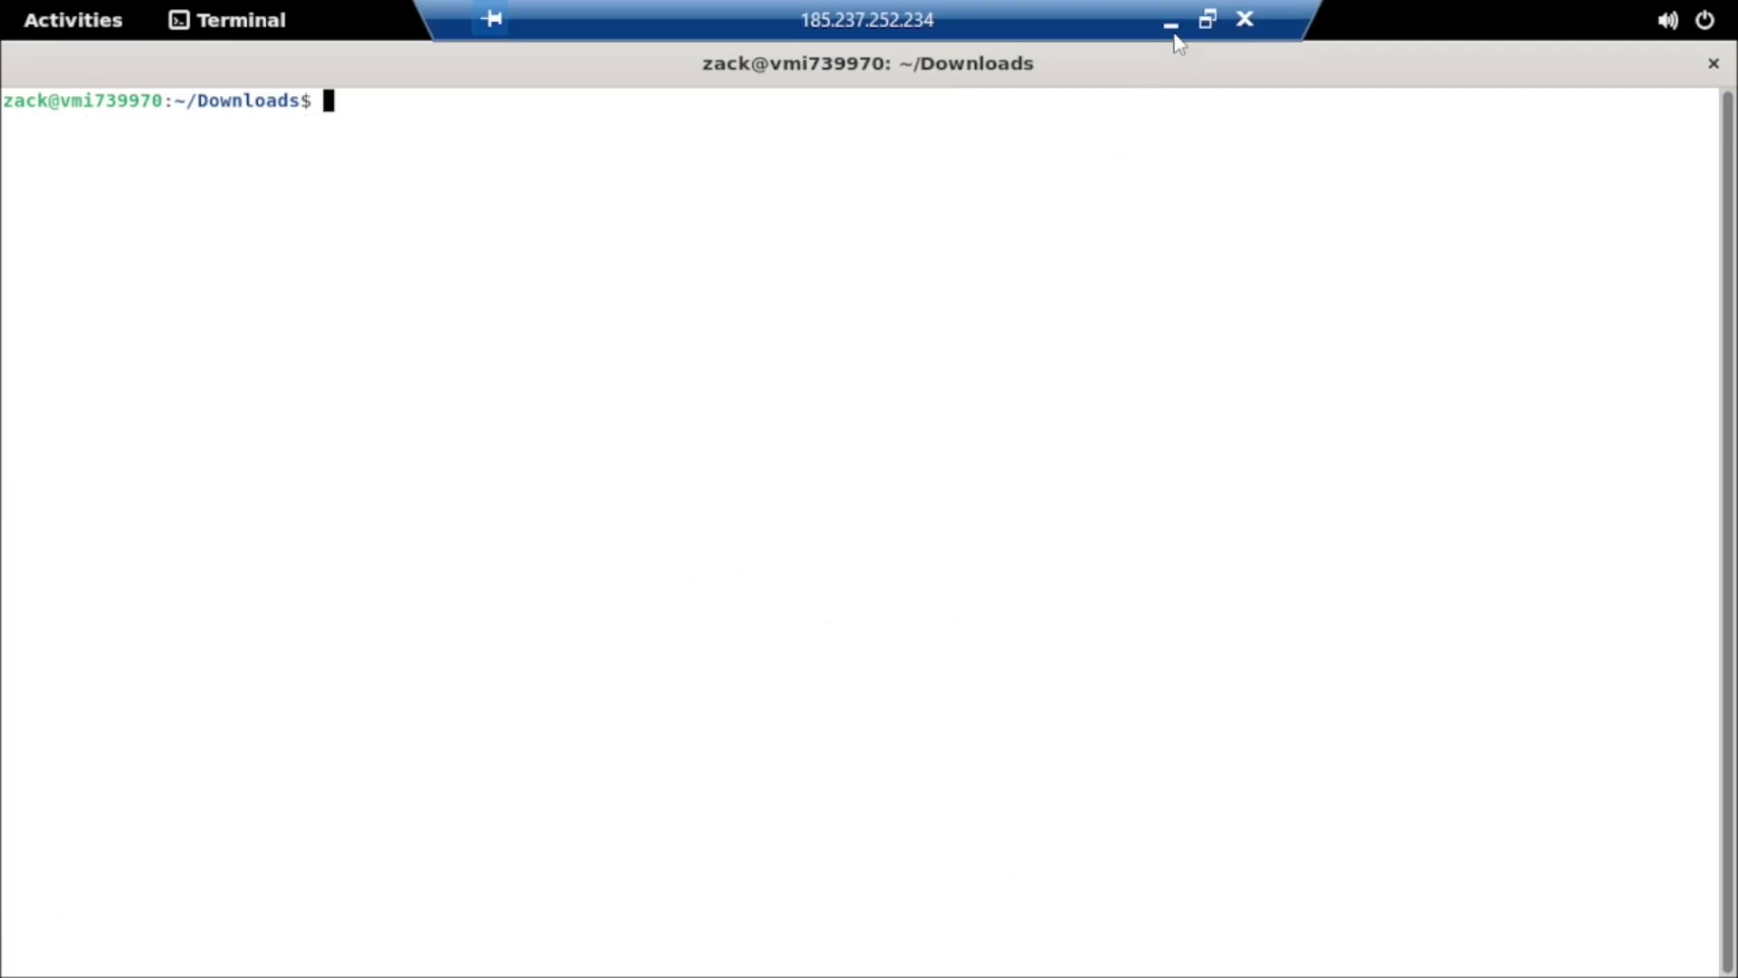
- Run gnome-tweaks from the terminal to open the Tweaks window
{"action": "type", "text": "gnome-tweaks"}
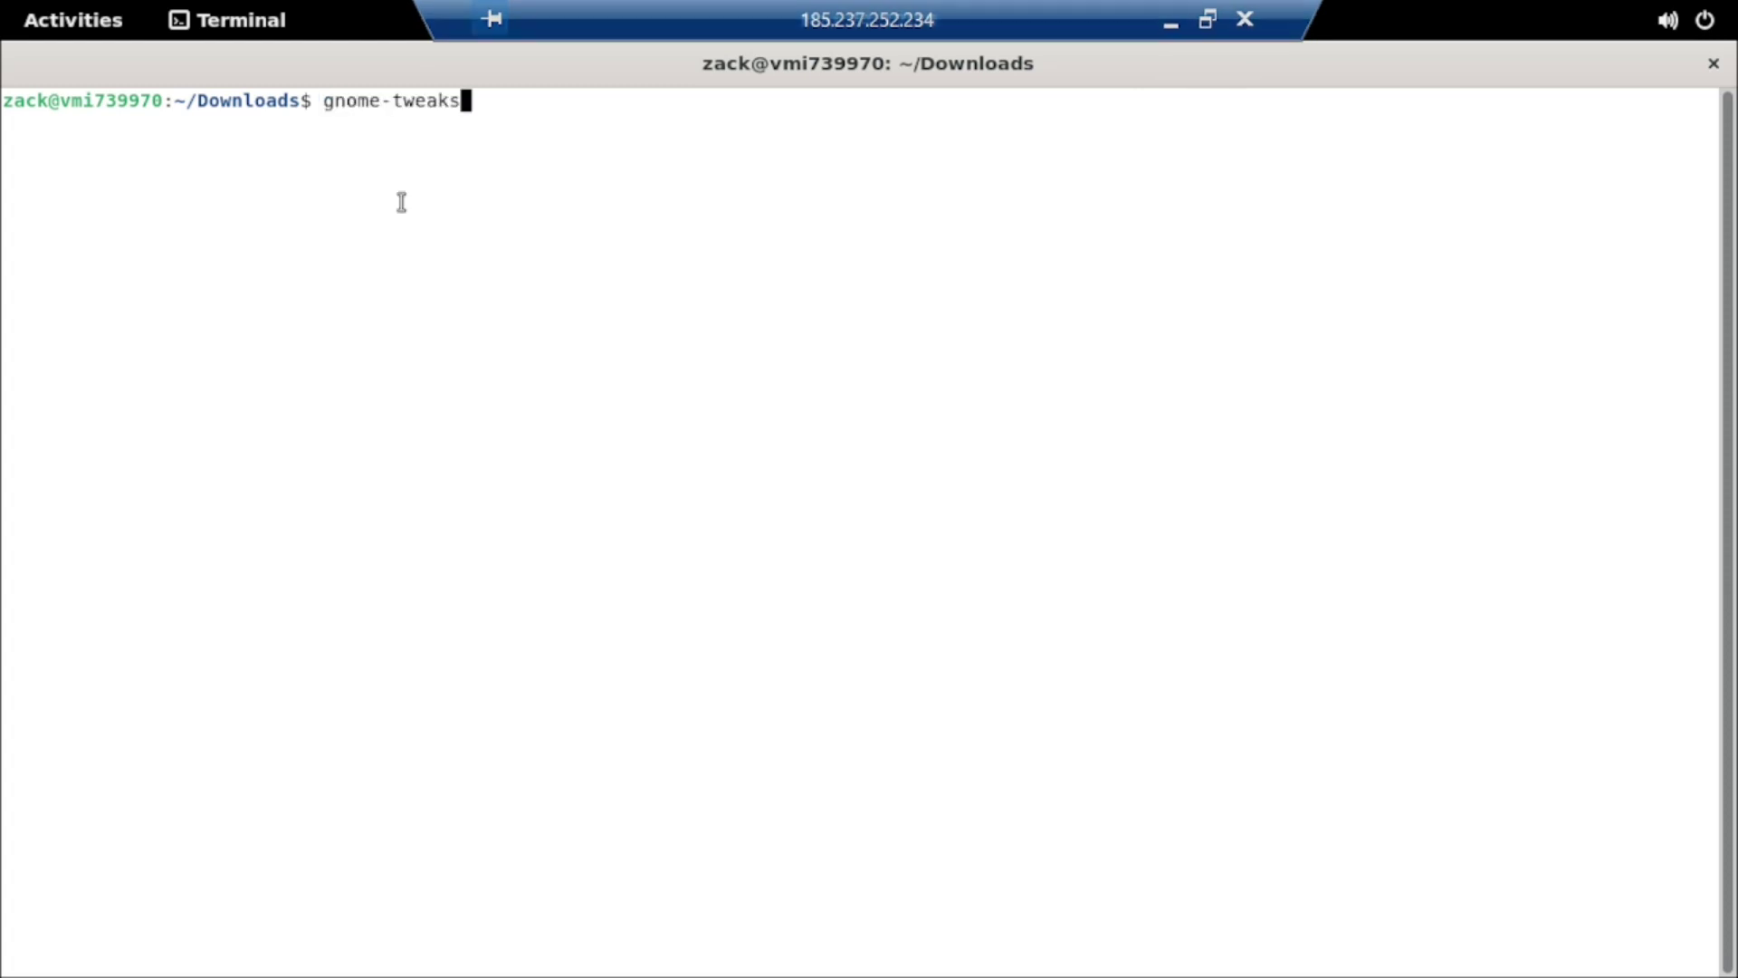
{"action": "key", "text": "Return"}
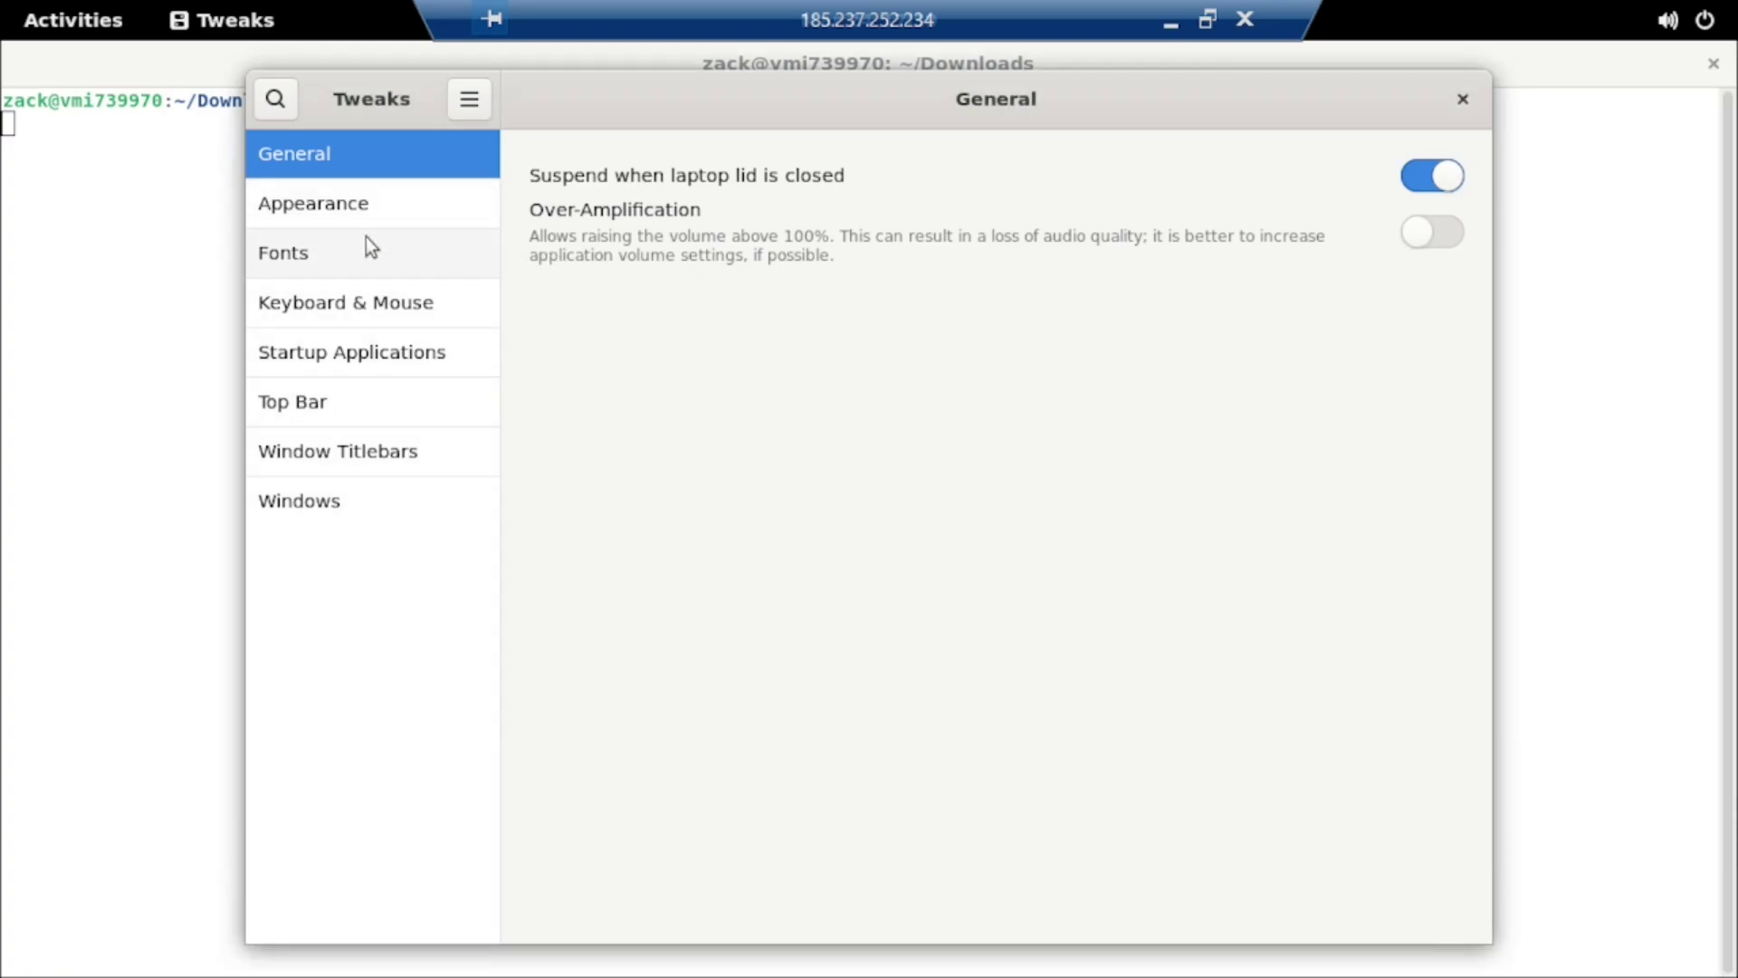
- Set the Appearance Applications theme to Windows-10-3.2.1, then close Tweaks
{"action": "left_click", "coordinate": [344, 210]}
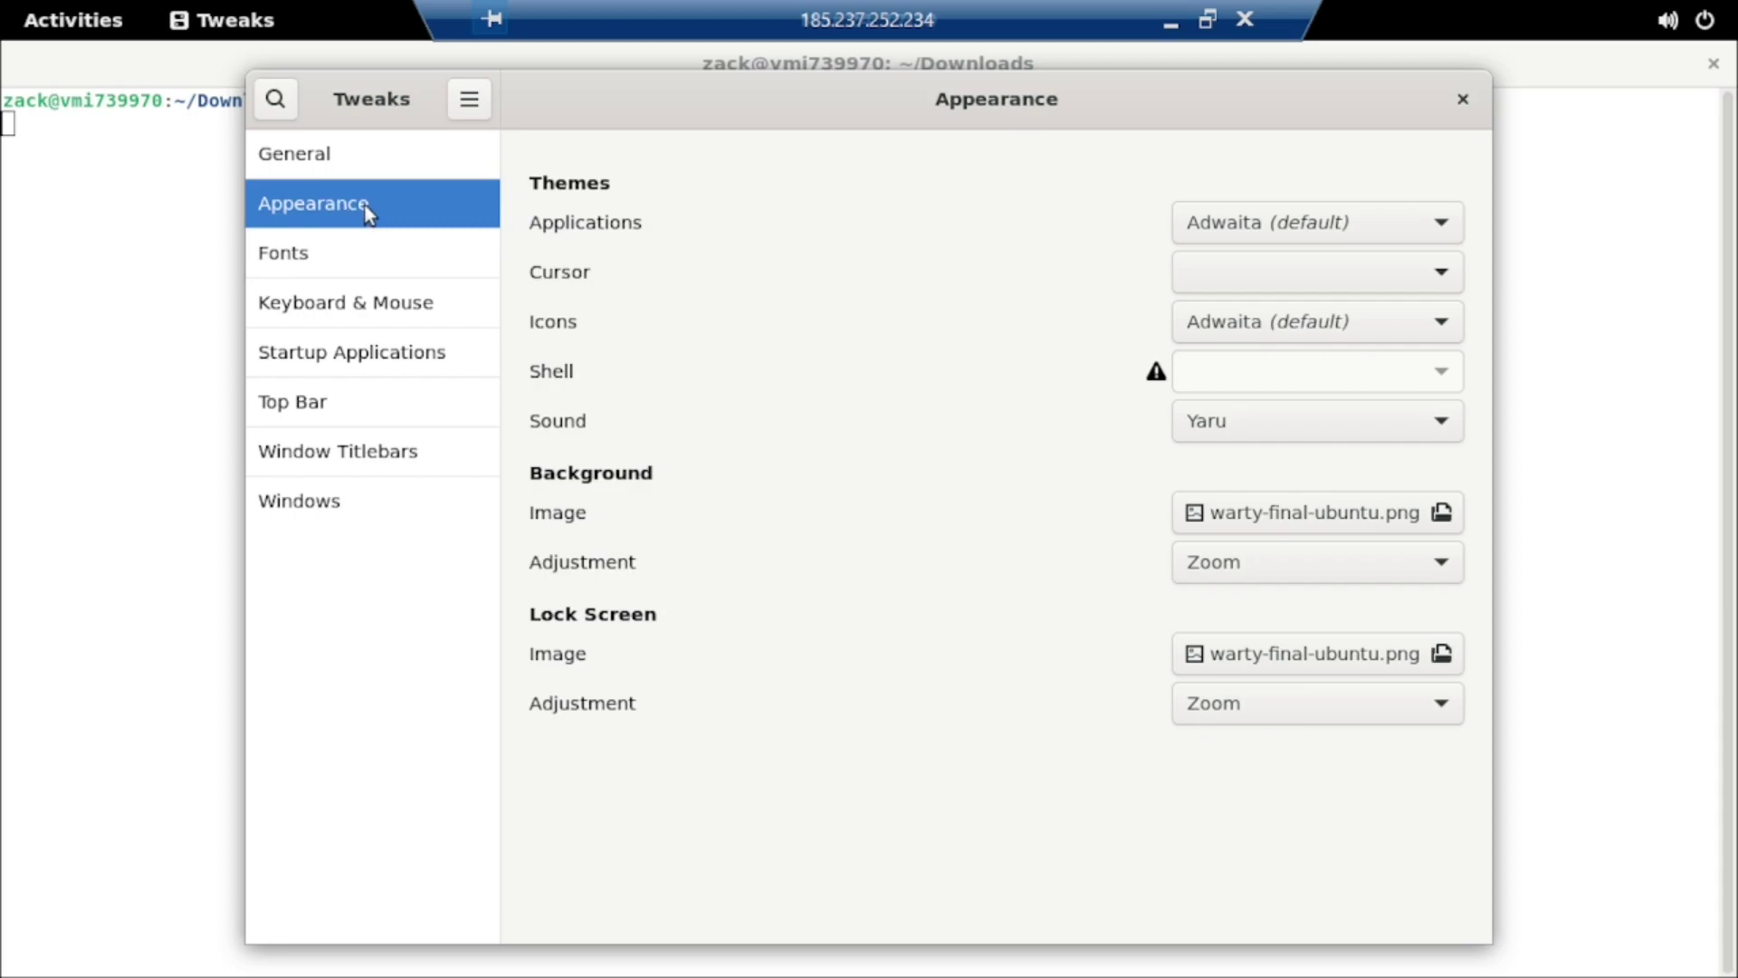
{"action": "left_click", "coordinate": [1438, 232]}
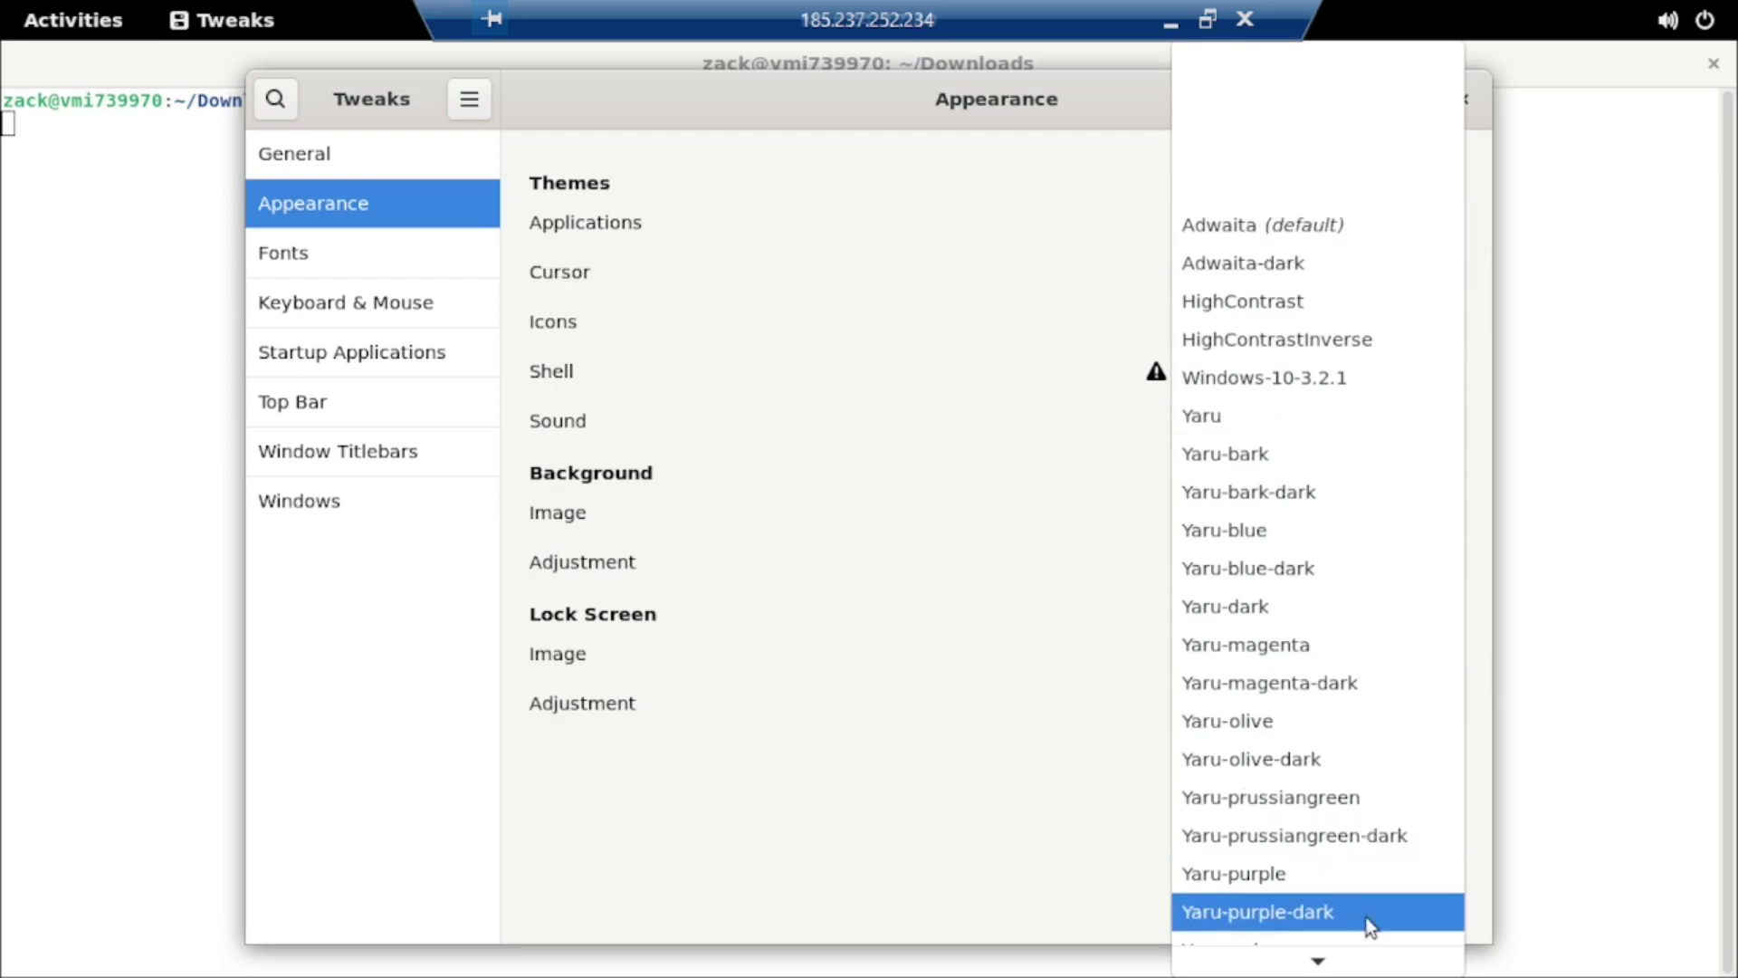
{"action": "mouse_move", "coordinate": [1319, 961]}
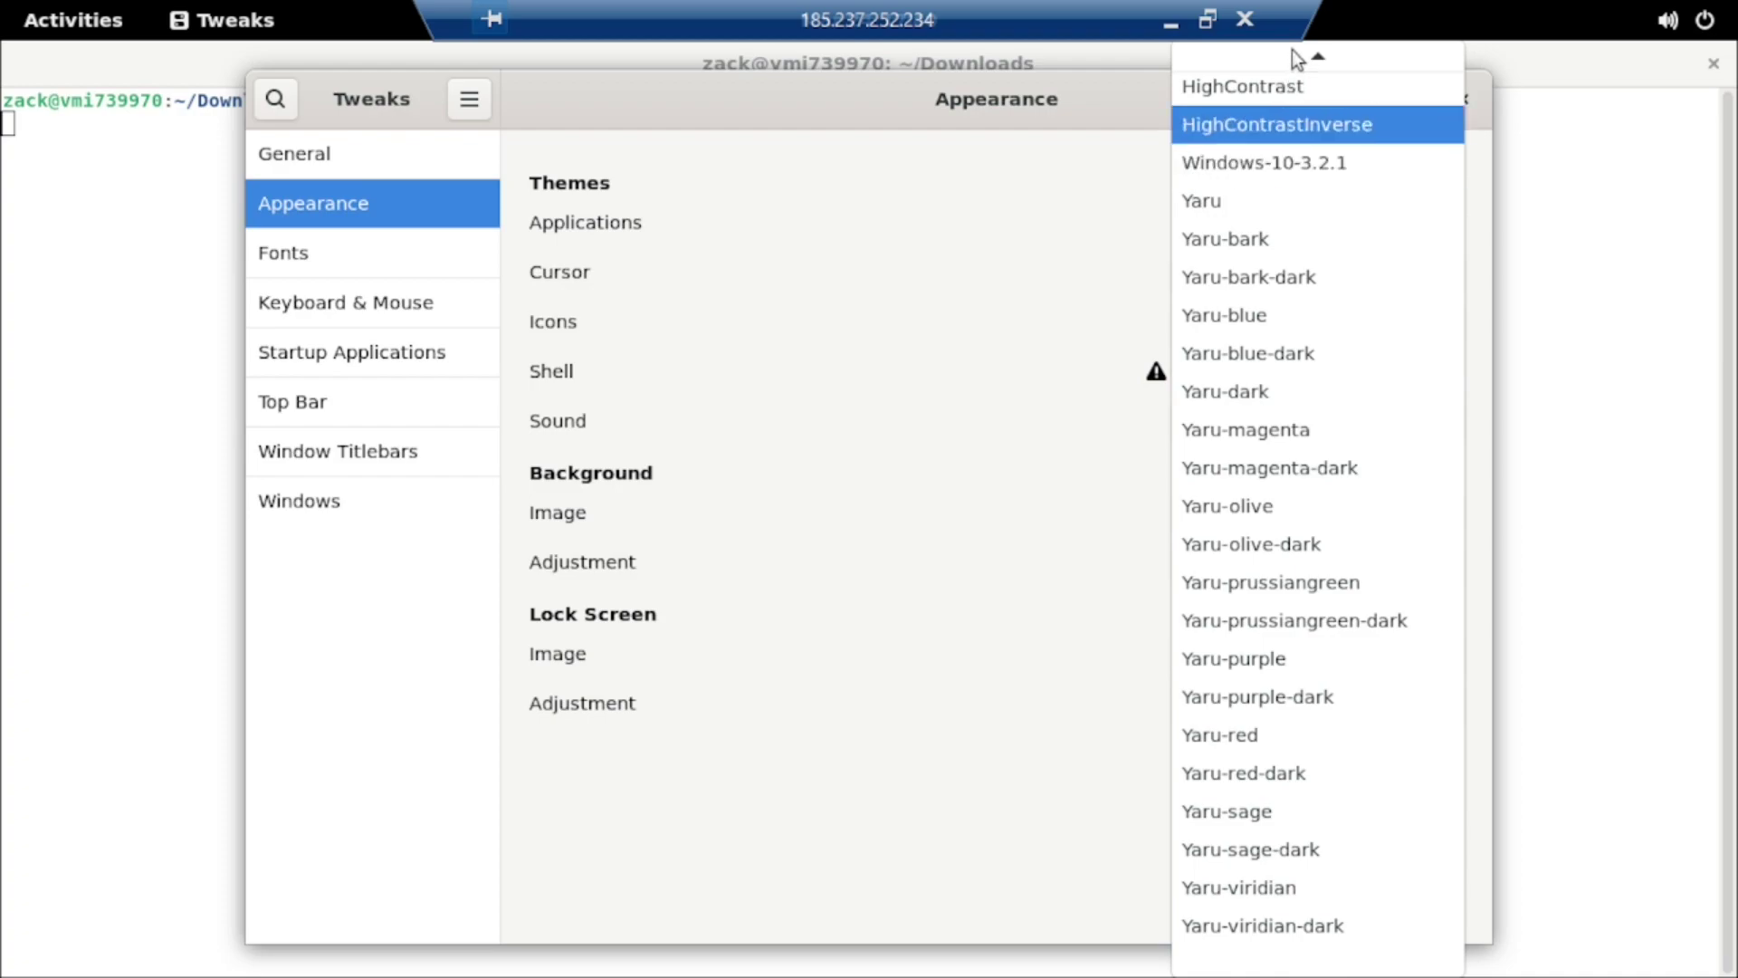
{"action": "mouse_move", "coordinate": [1294, 52]}
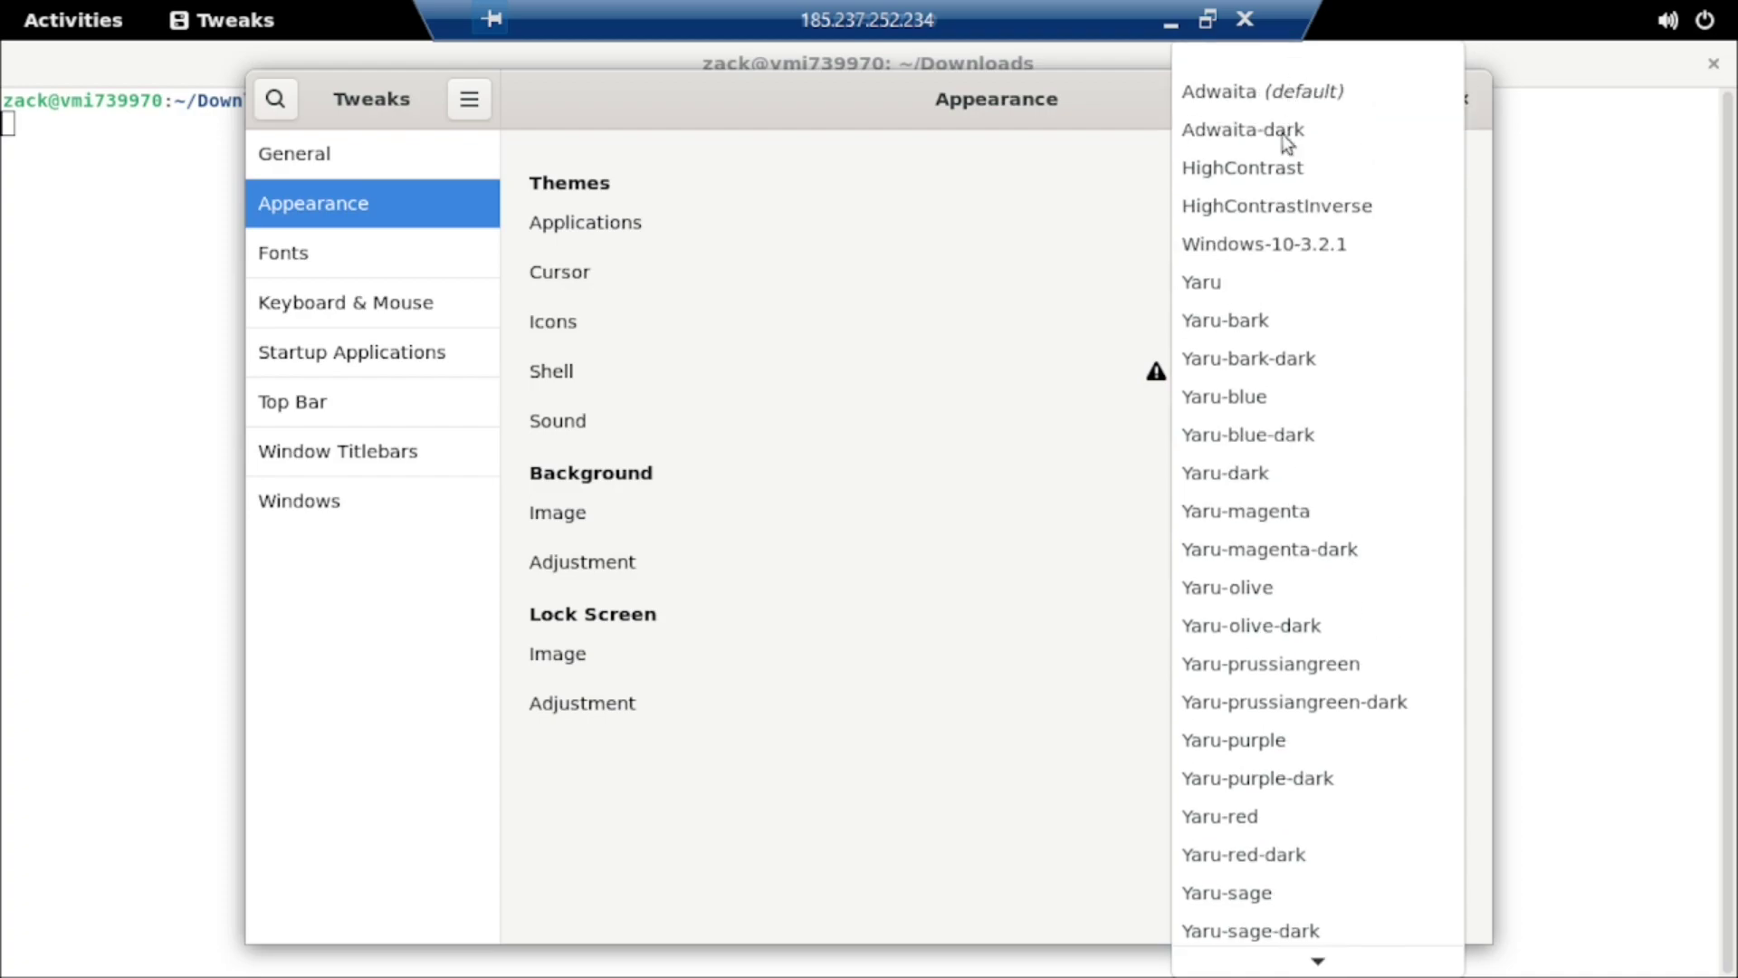
{"action": "left_click", "coordinate": [1282, 260]}
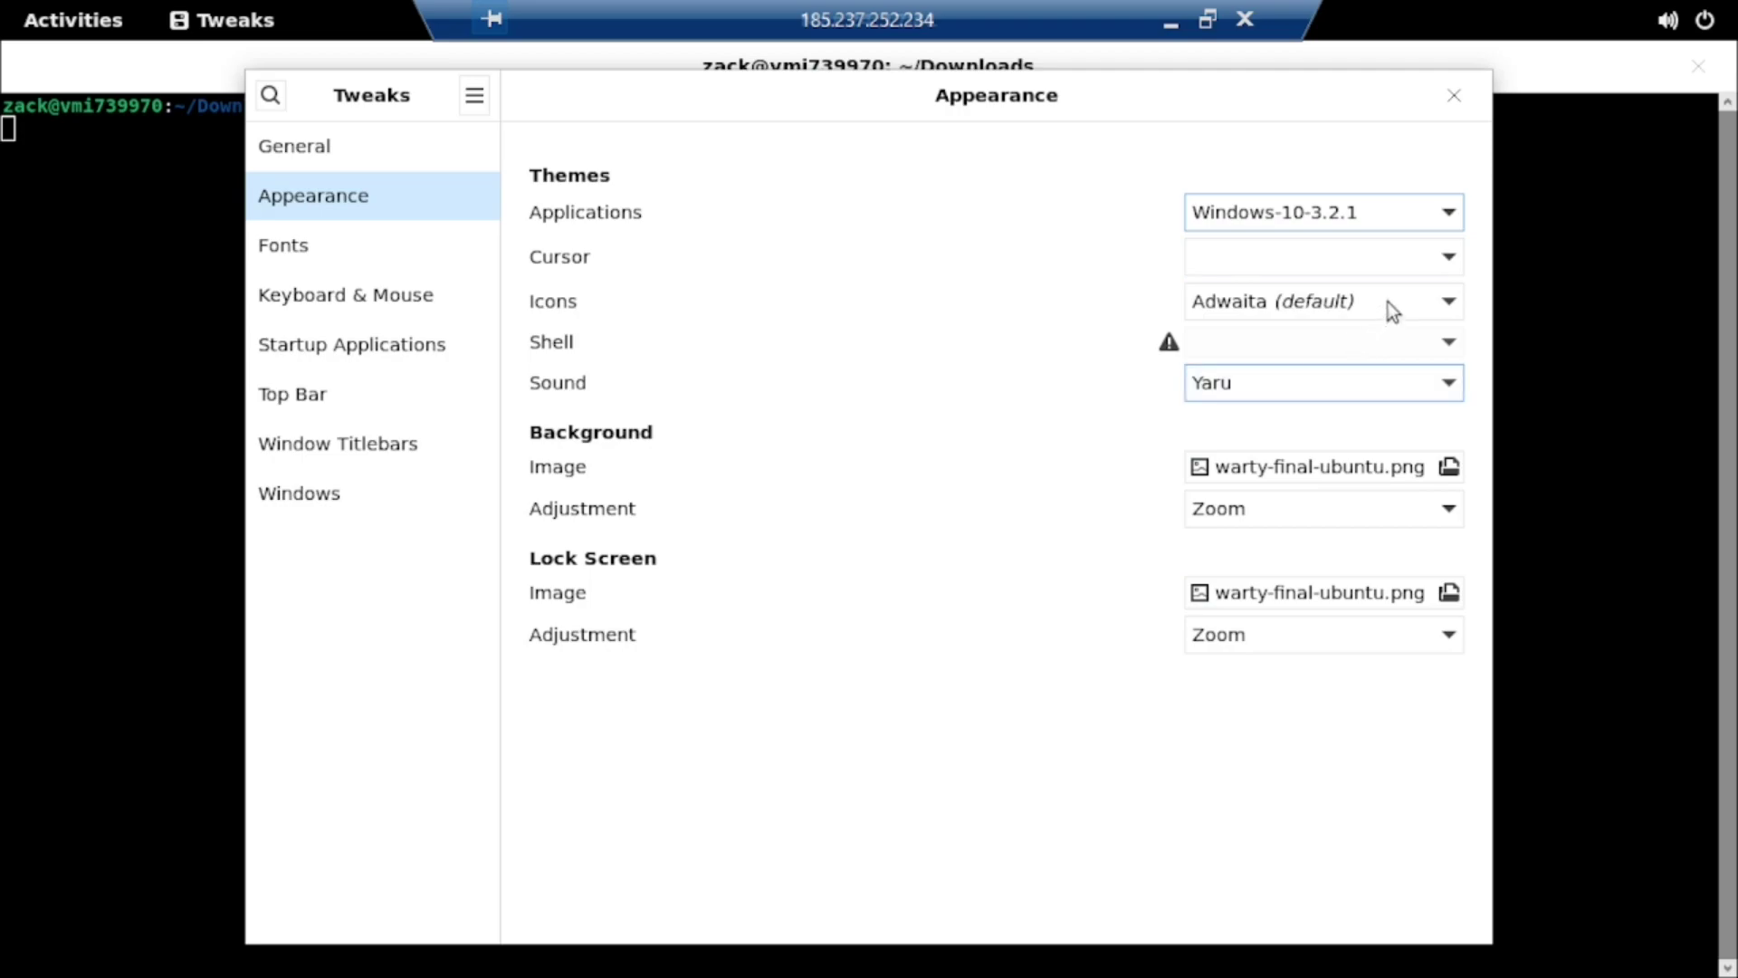
{"action": "key", "text": "alt+F4"}
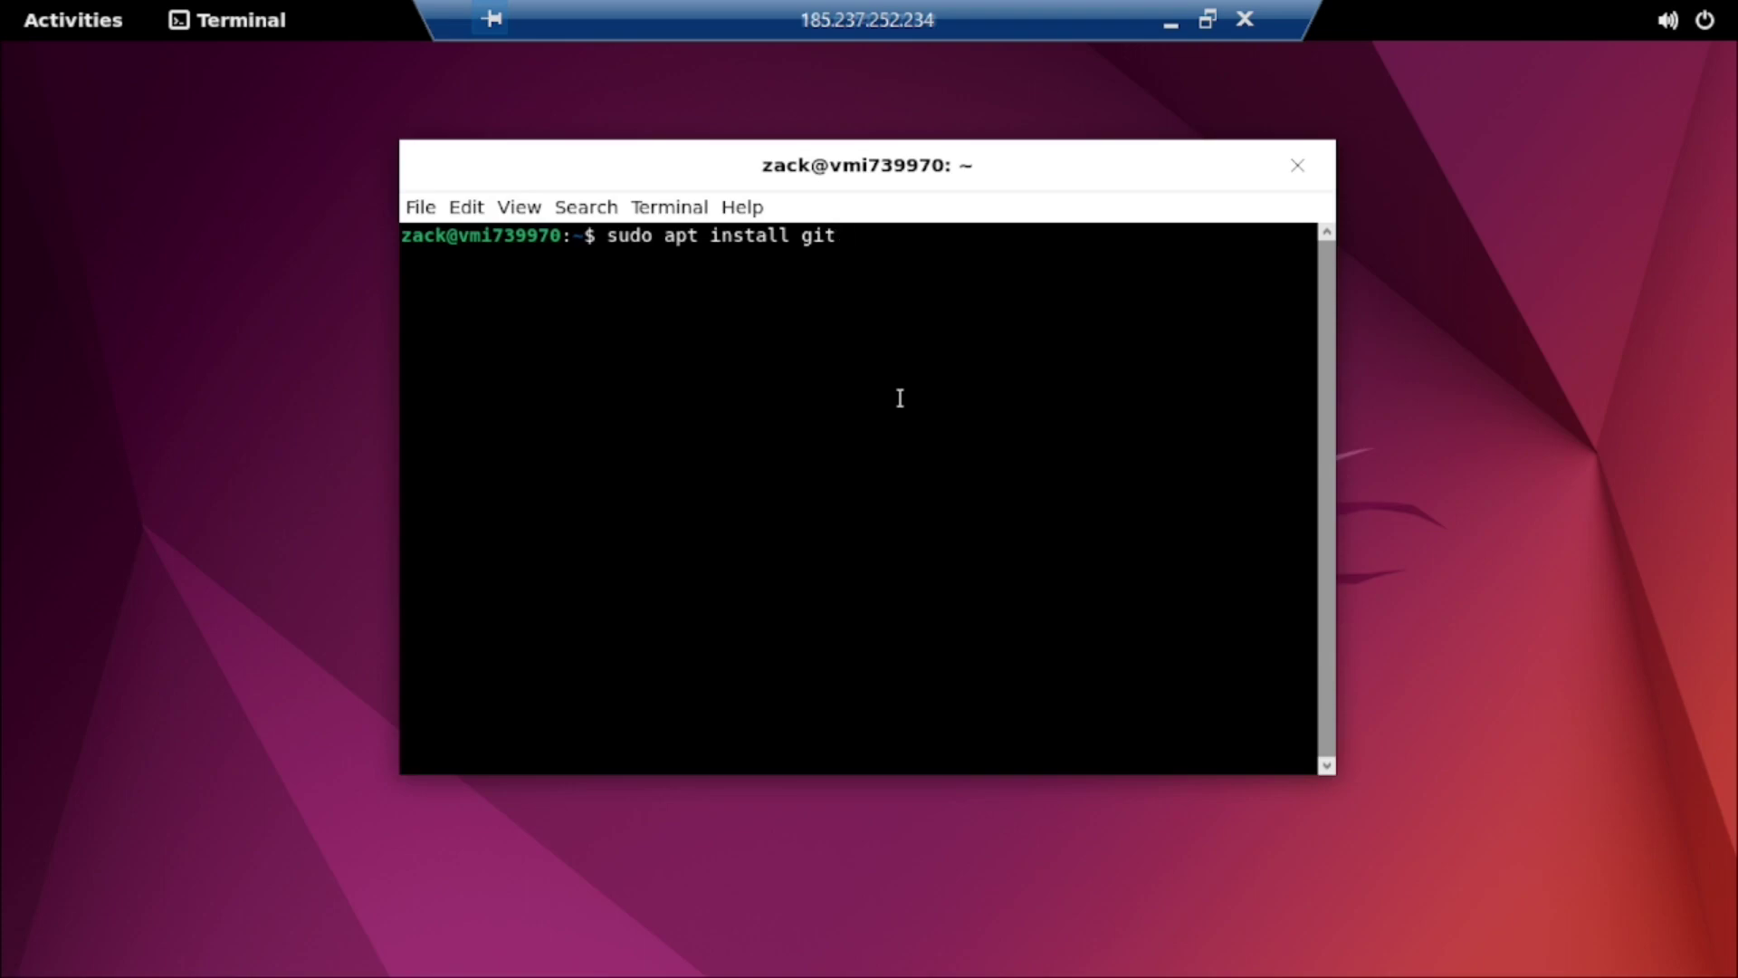
- Install git with sudo, answering y, then clear and paste the Windows-10 git clone command
{"action": "key", "text": "Return"}
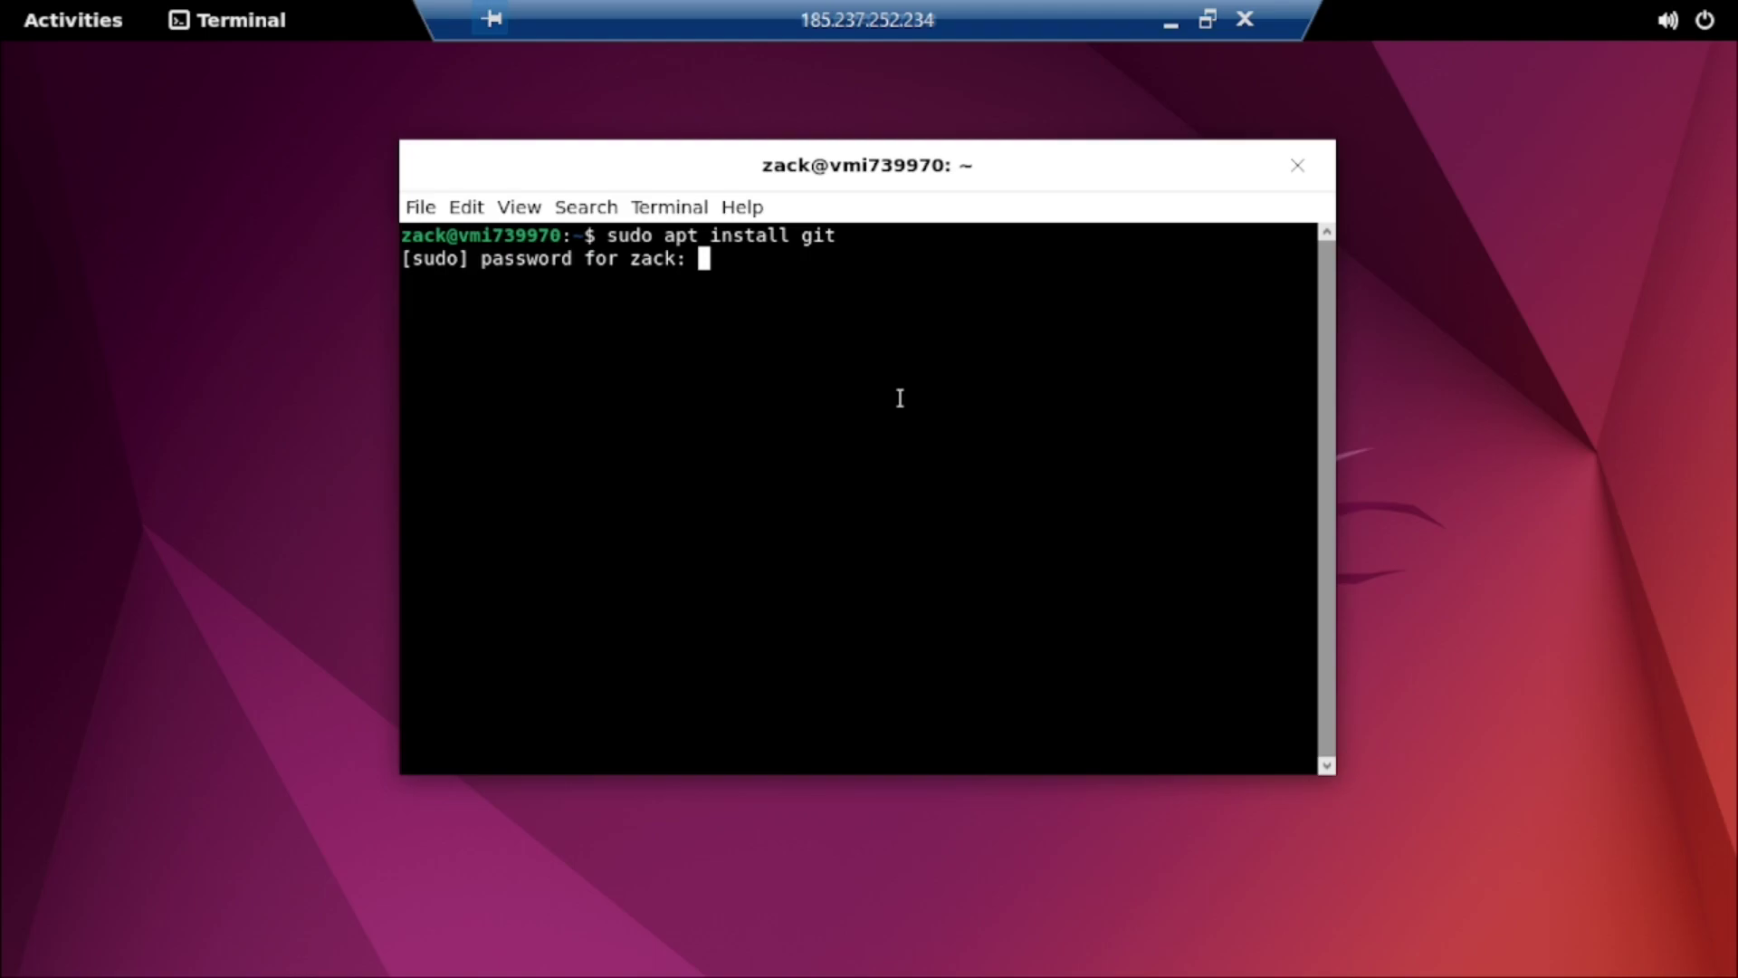
{"action": "key", "text": "Return"}
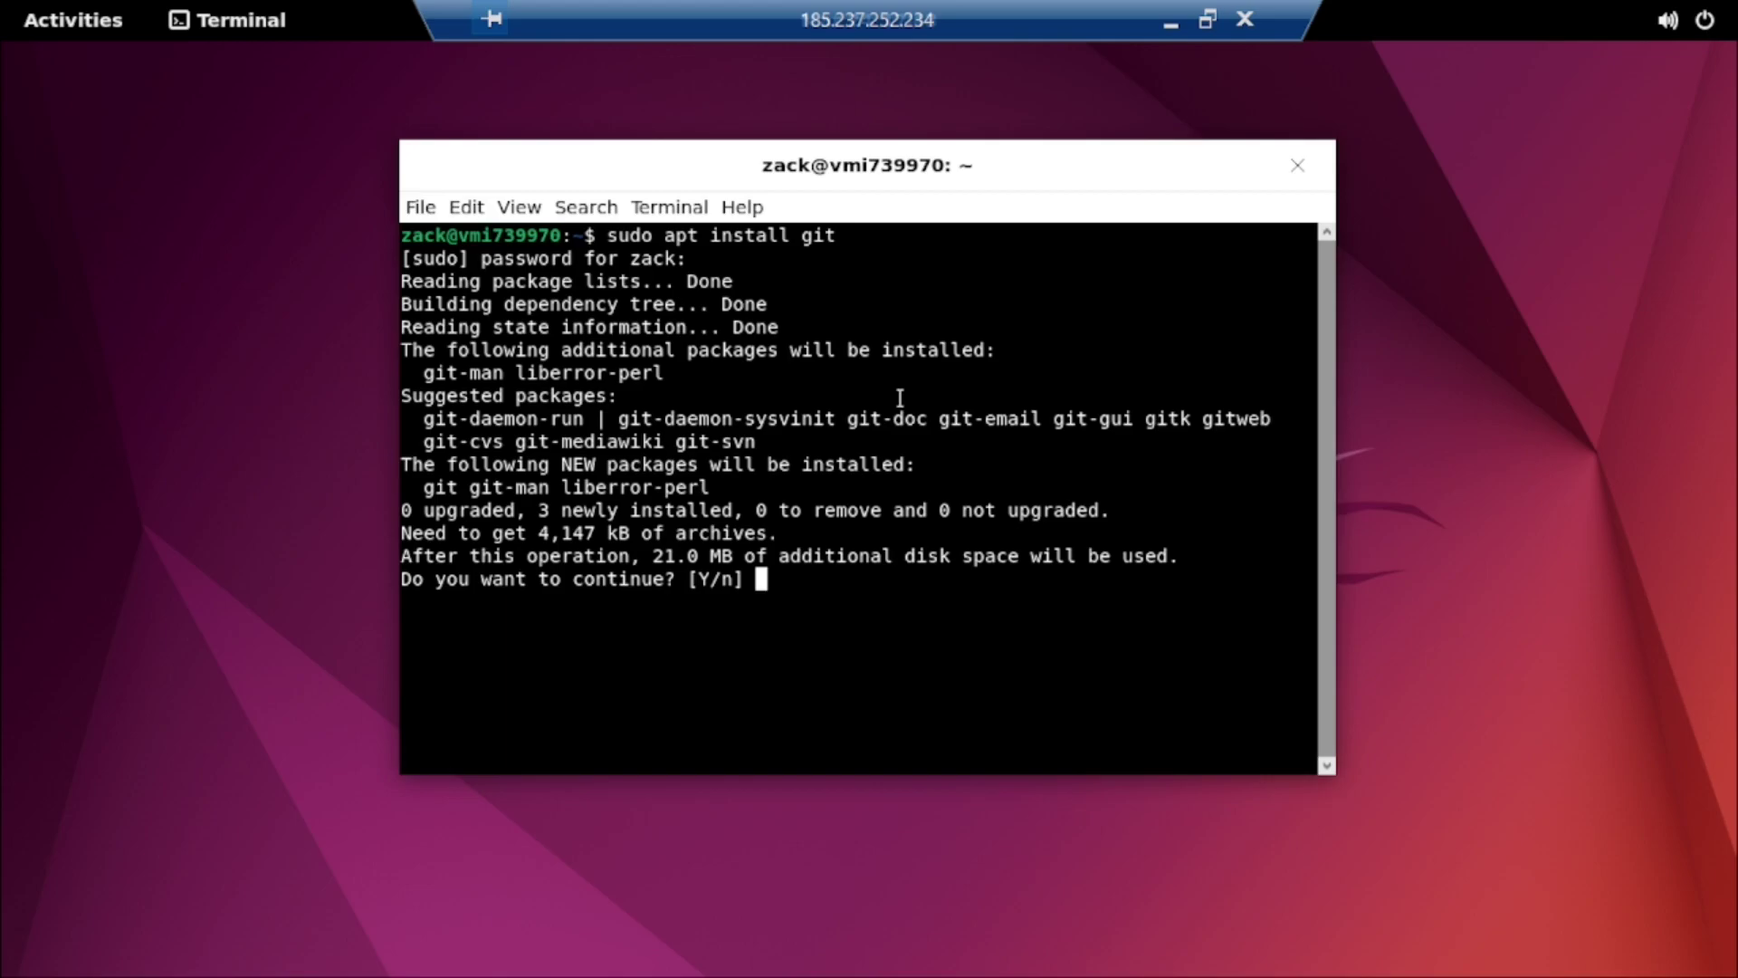
{"action": "type", "text": "y"}
{"action": "key", "text": "Return"}
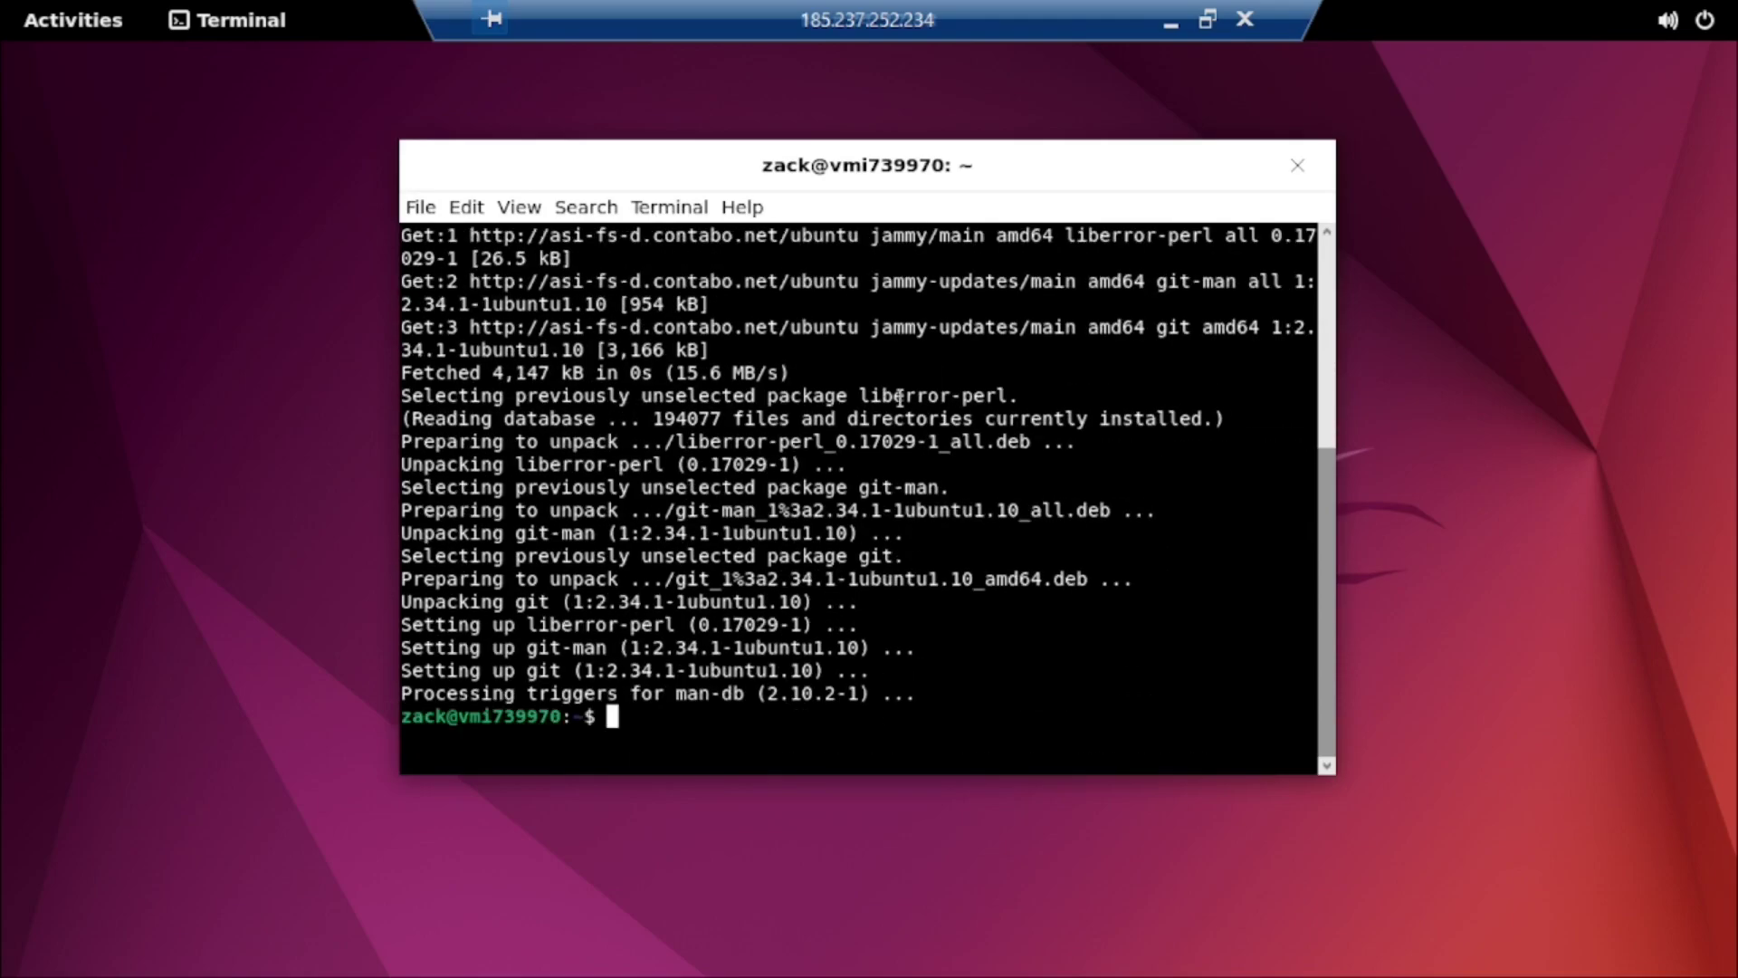
{"action": "type", "text": "clear"}
{"action": "key", "text": "Return"}
{"action": "type", "text": "git clone https://github.com/B00merang-Artwork/Windows-10.git"}
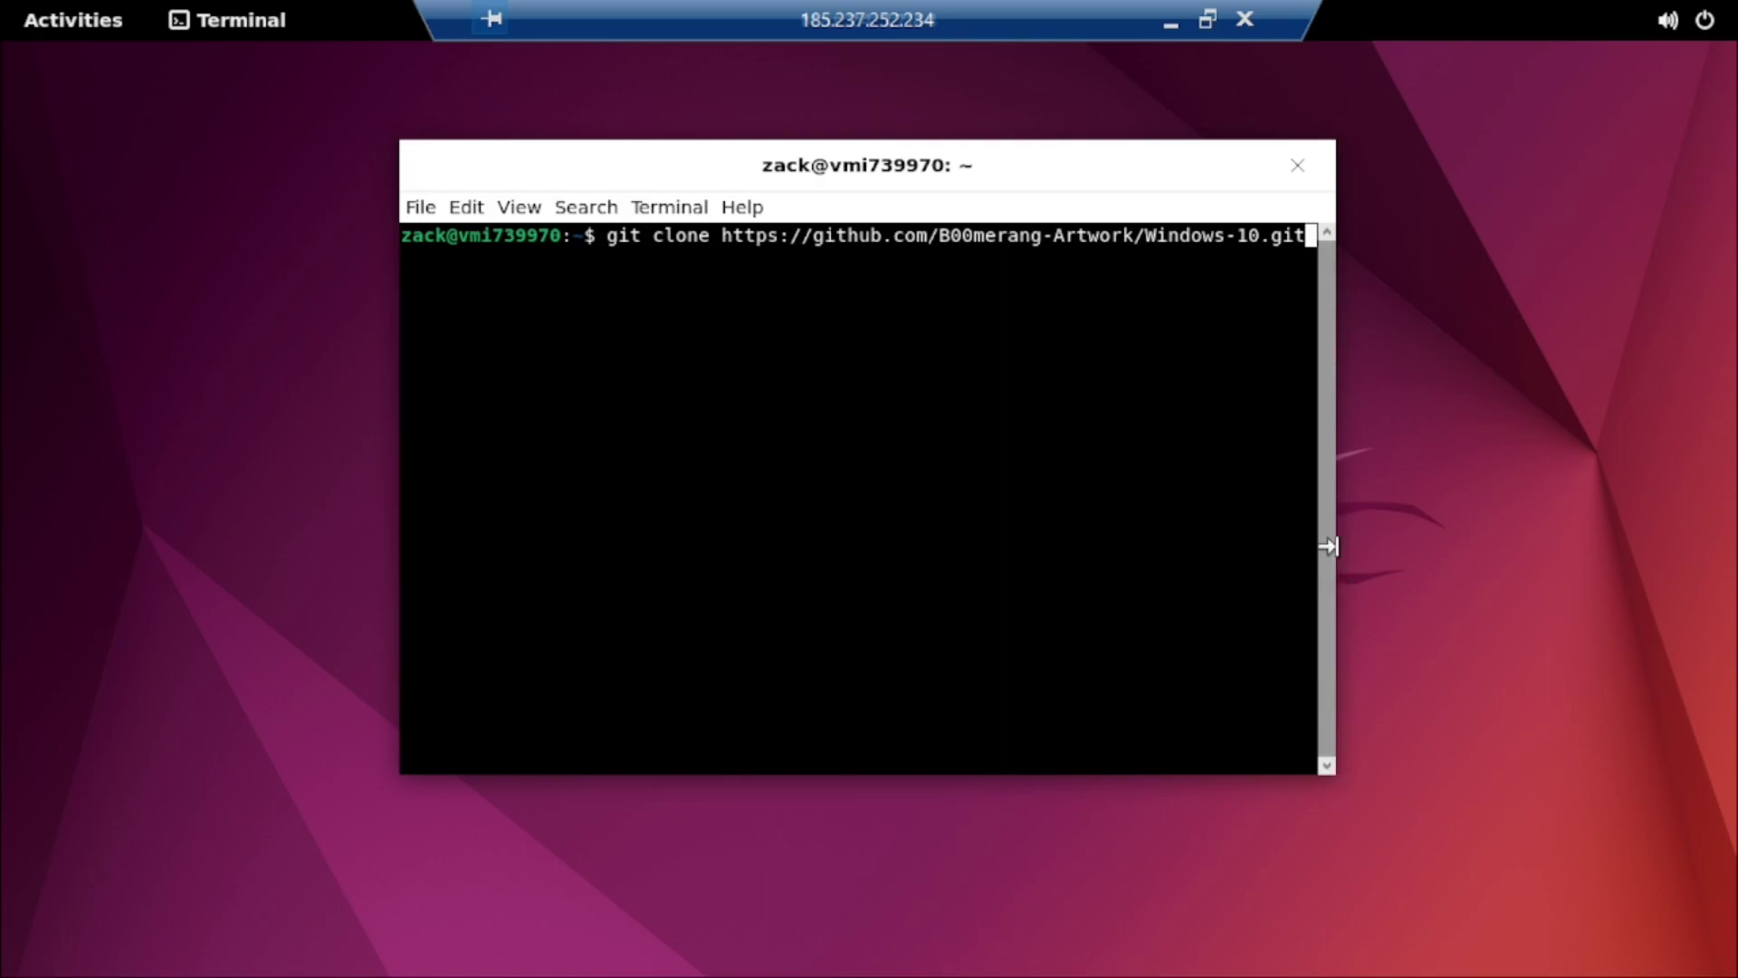
- Widen the terminal, clone the Windows-10 repository, and paste mkdir ~/.icons
{"action": "left_click_drag", "start_coordinate": [1447, 547], "coordinate": [1561, 548]}
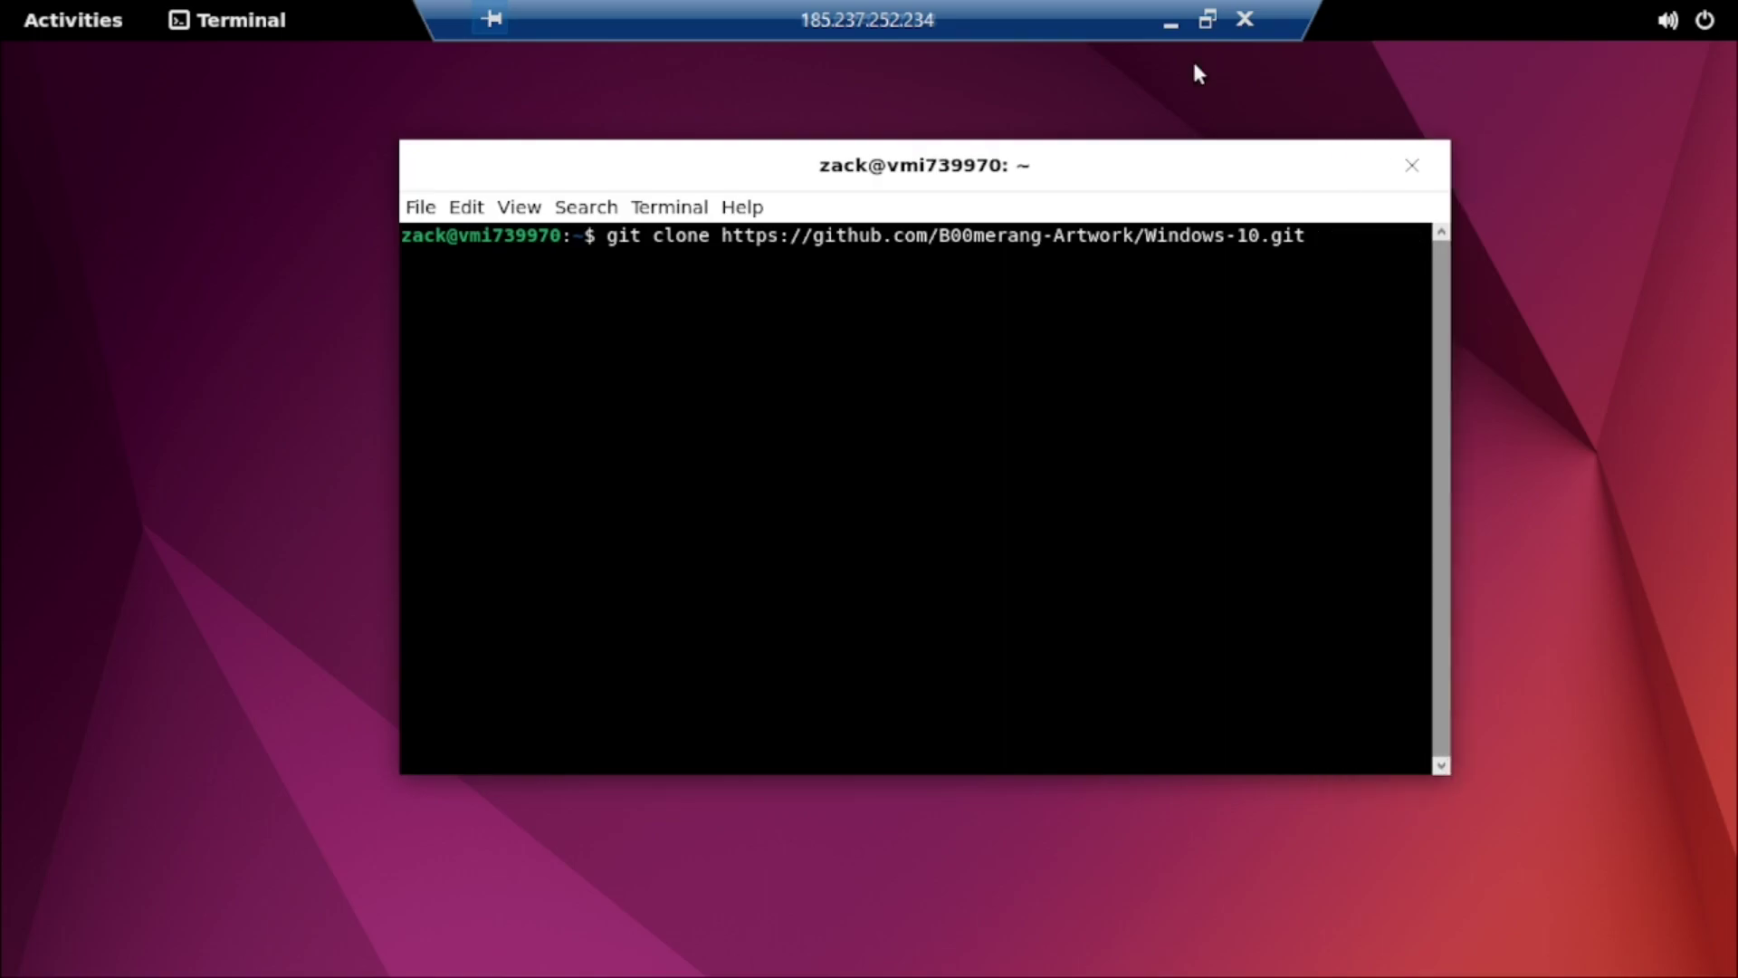
{"action": "key", "text": "Return"}
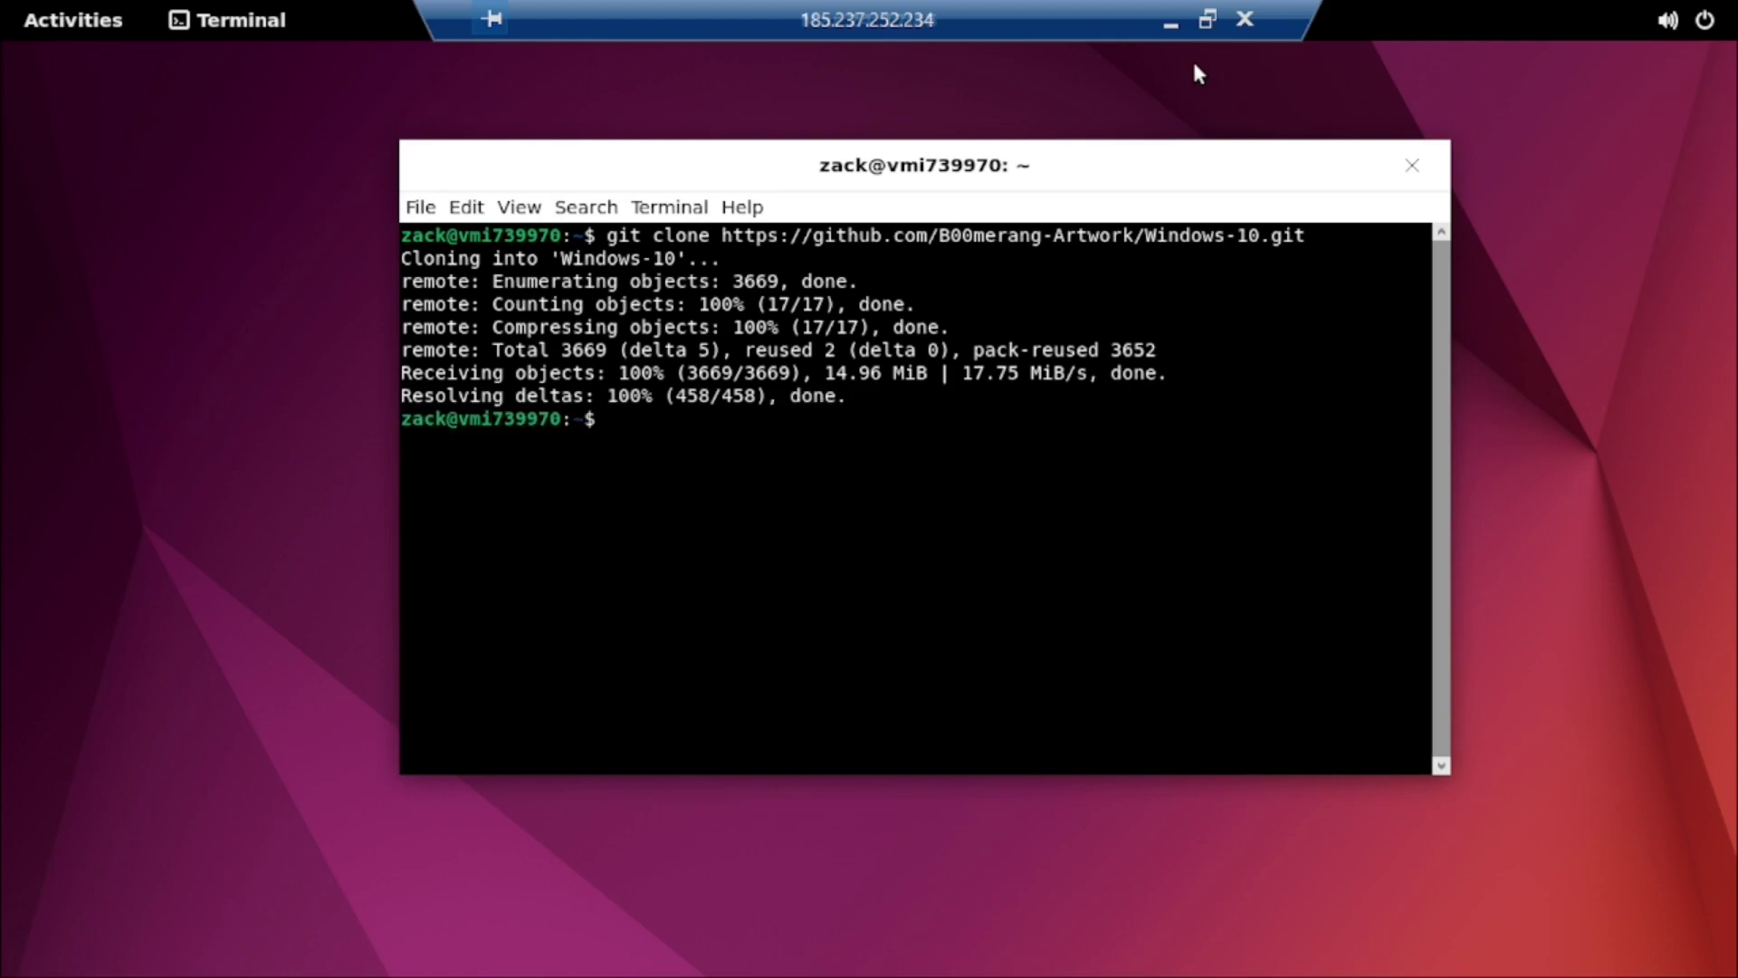
{"action": "type", "text": "mkdir ~/.icons"}
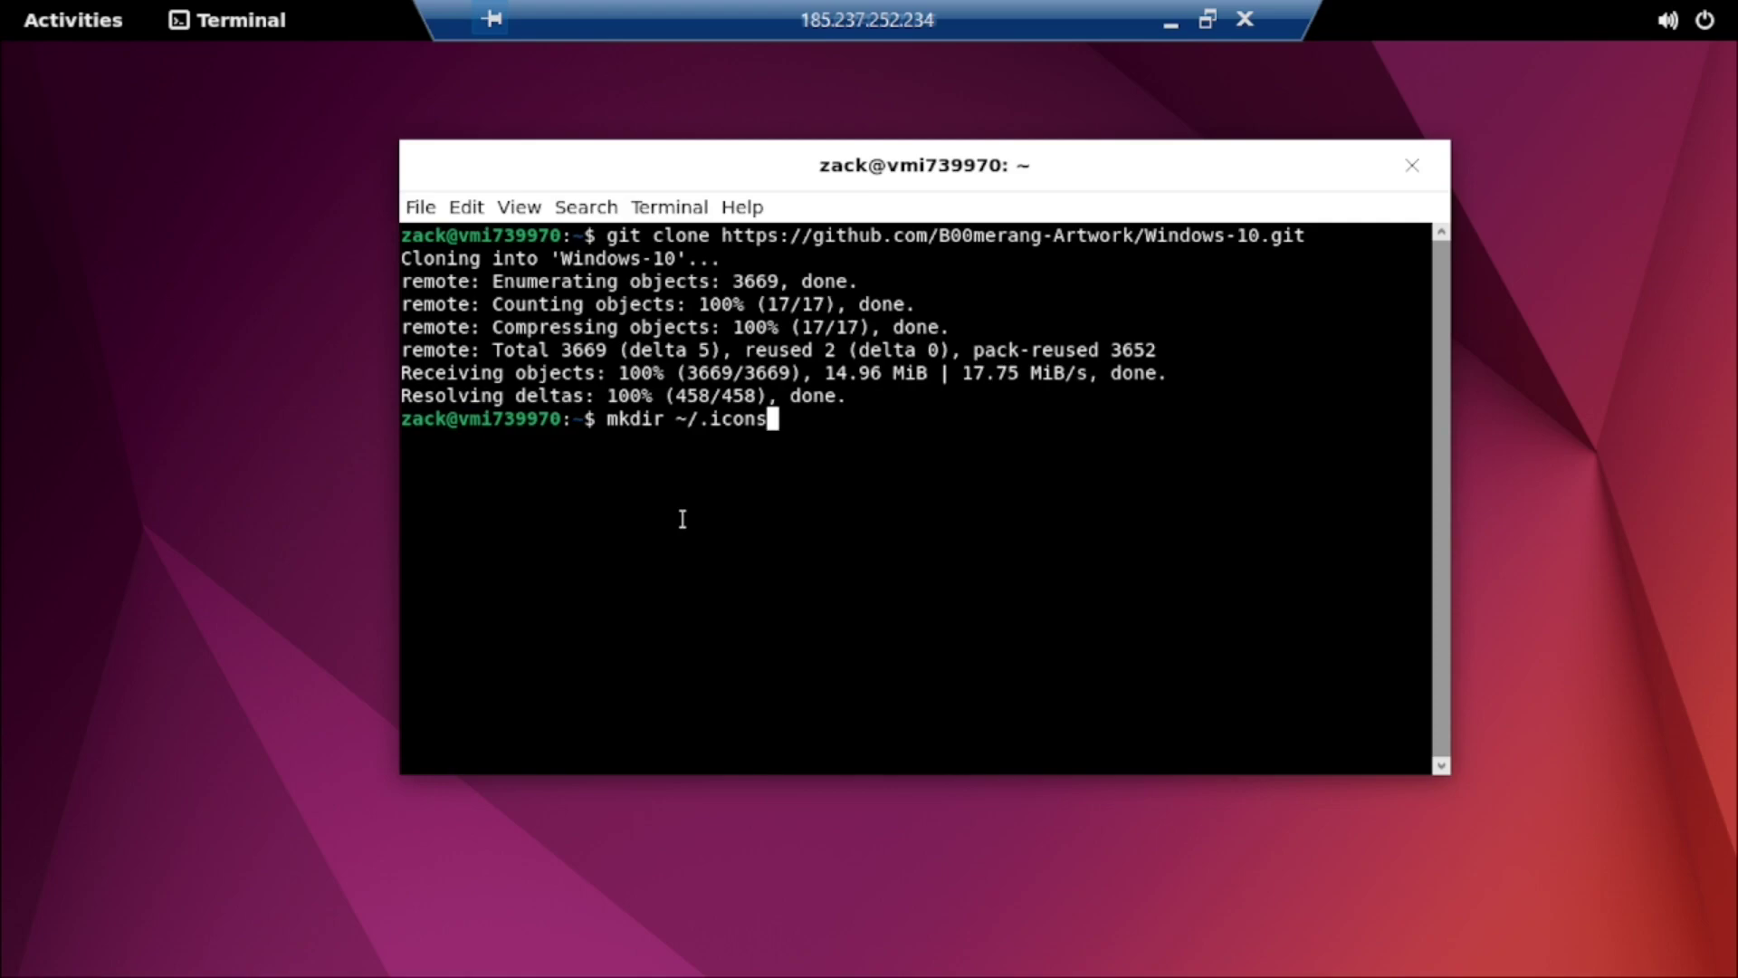
- Create ~/.icons, move the Windows-10 icon folder into it, and list it to confirm
{"action": "key", "text": "Return"}
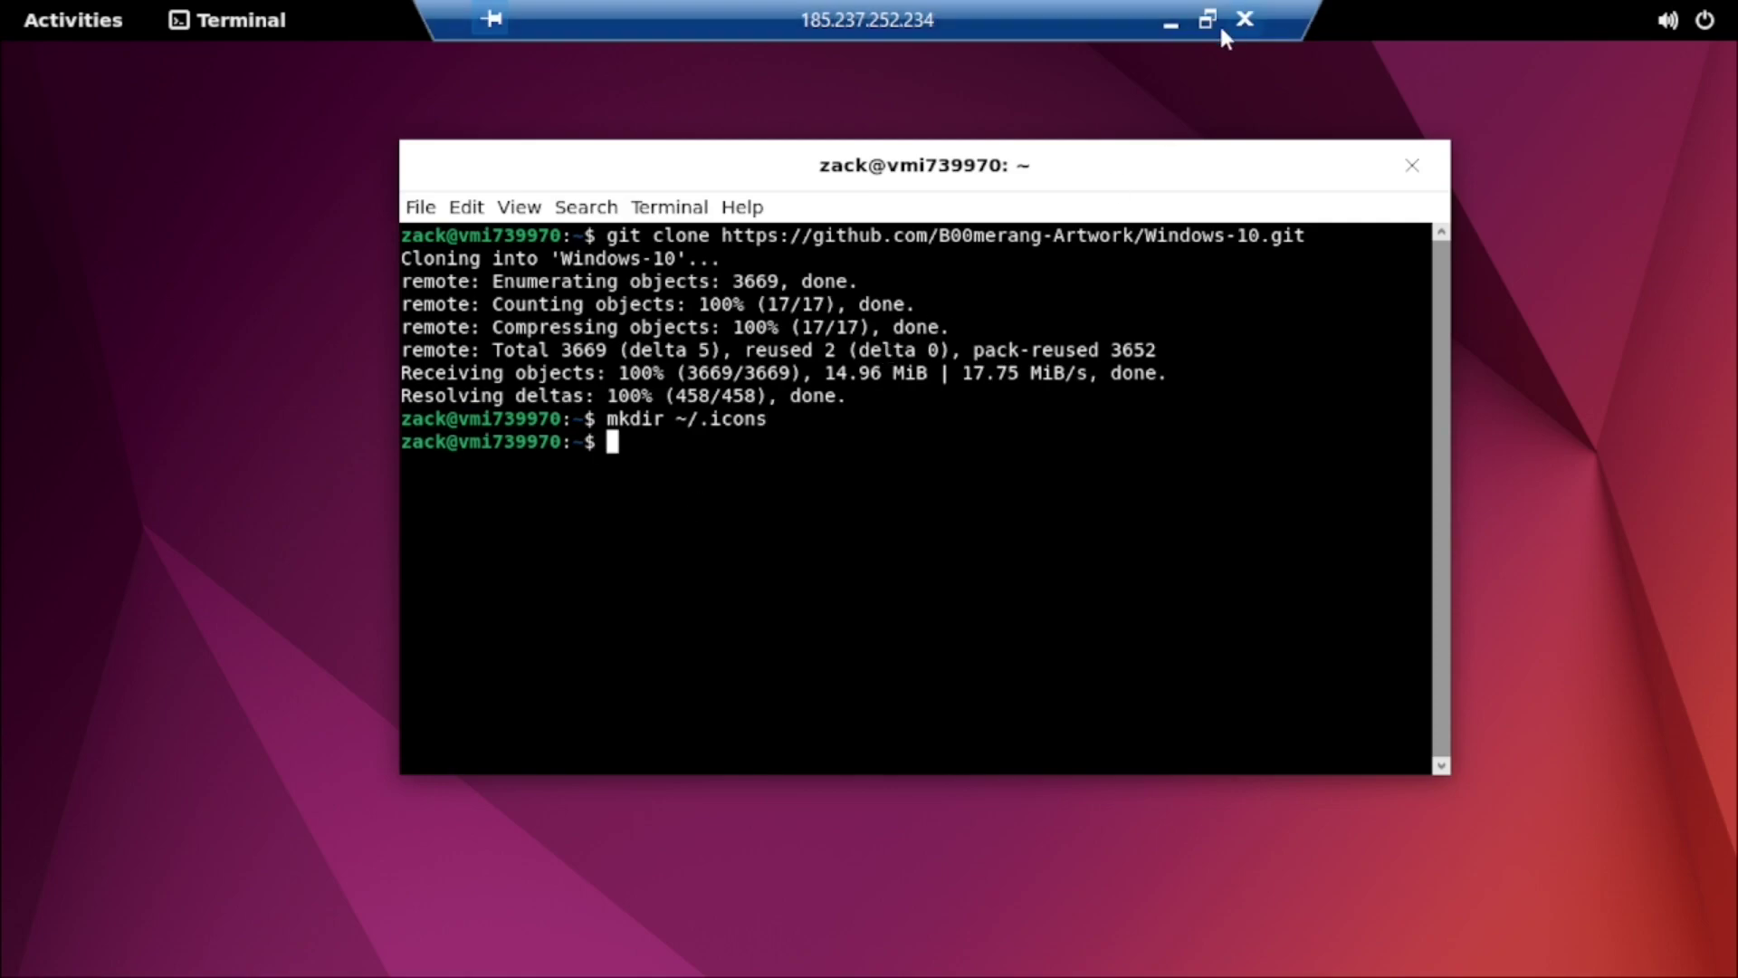
{"action": "type", "text": "sudo mv Windows-10/ ~/.icons/"}
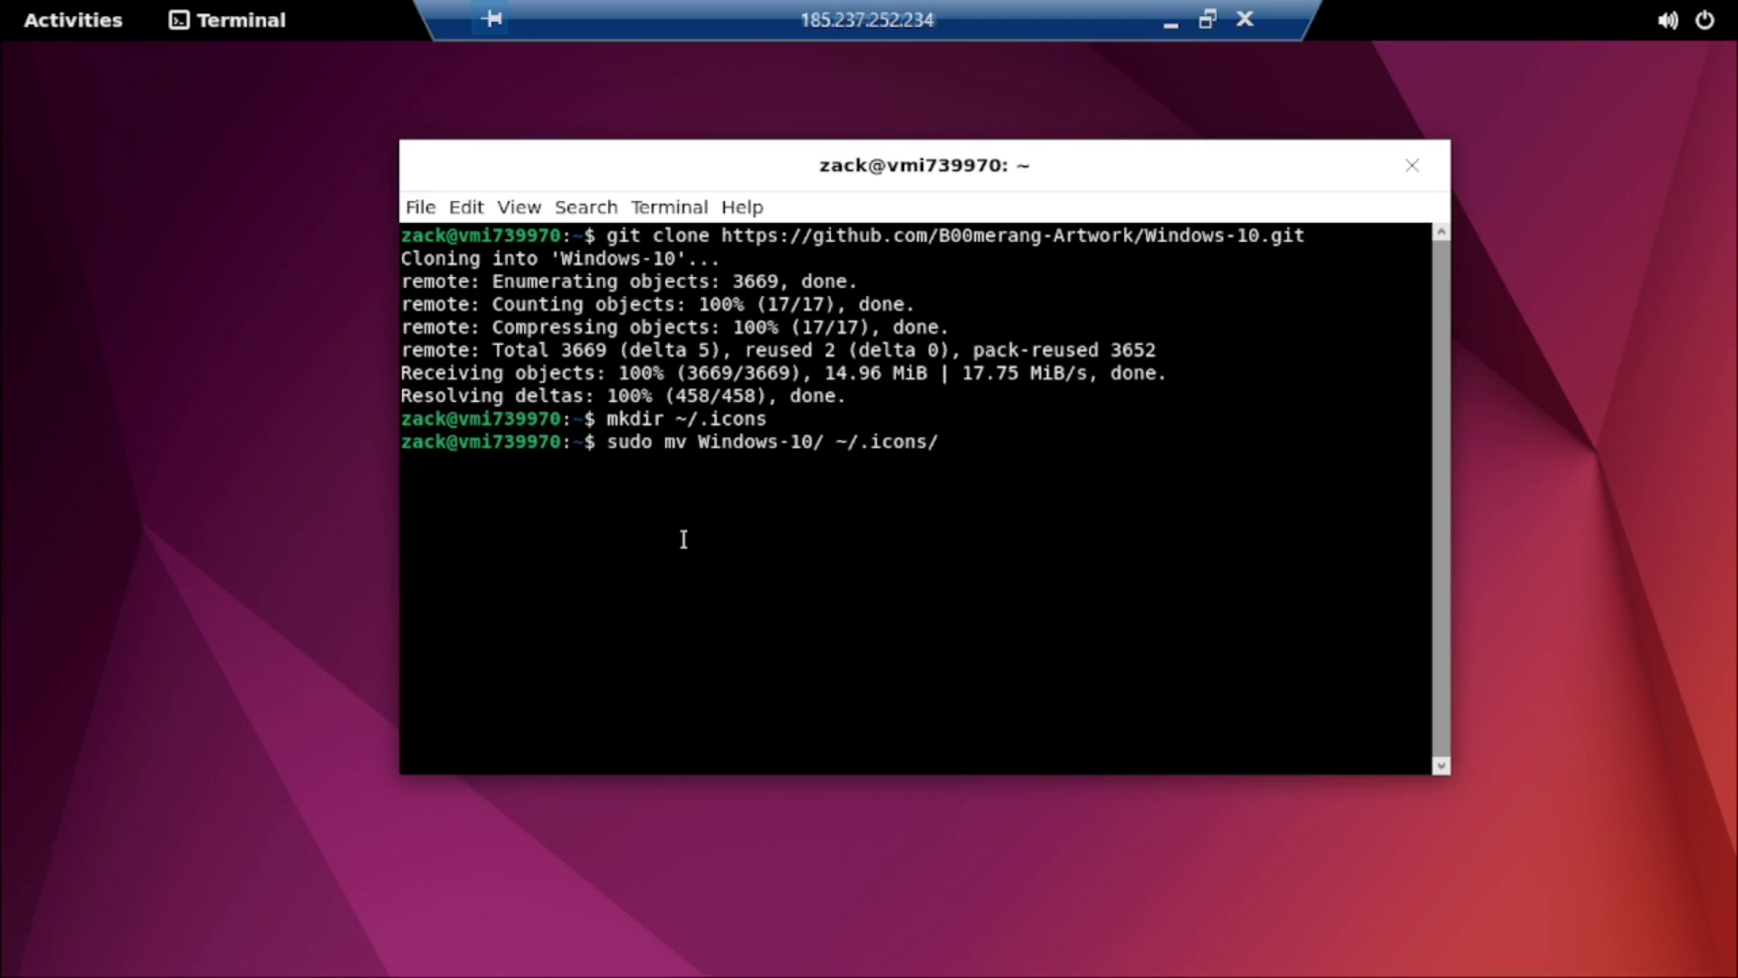
{"action": "key", "text": "Return"}
{"action": "type", "text": "ls "}
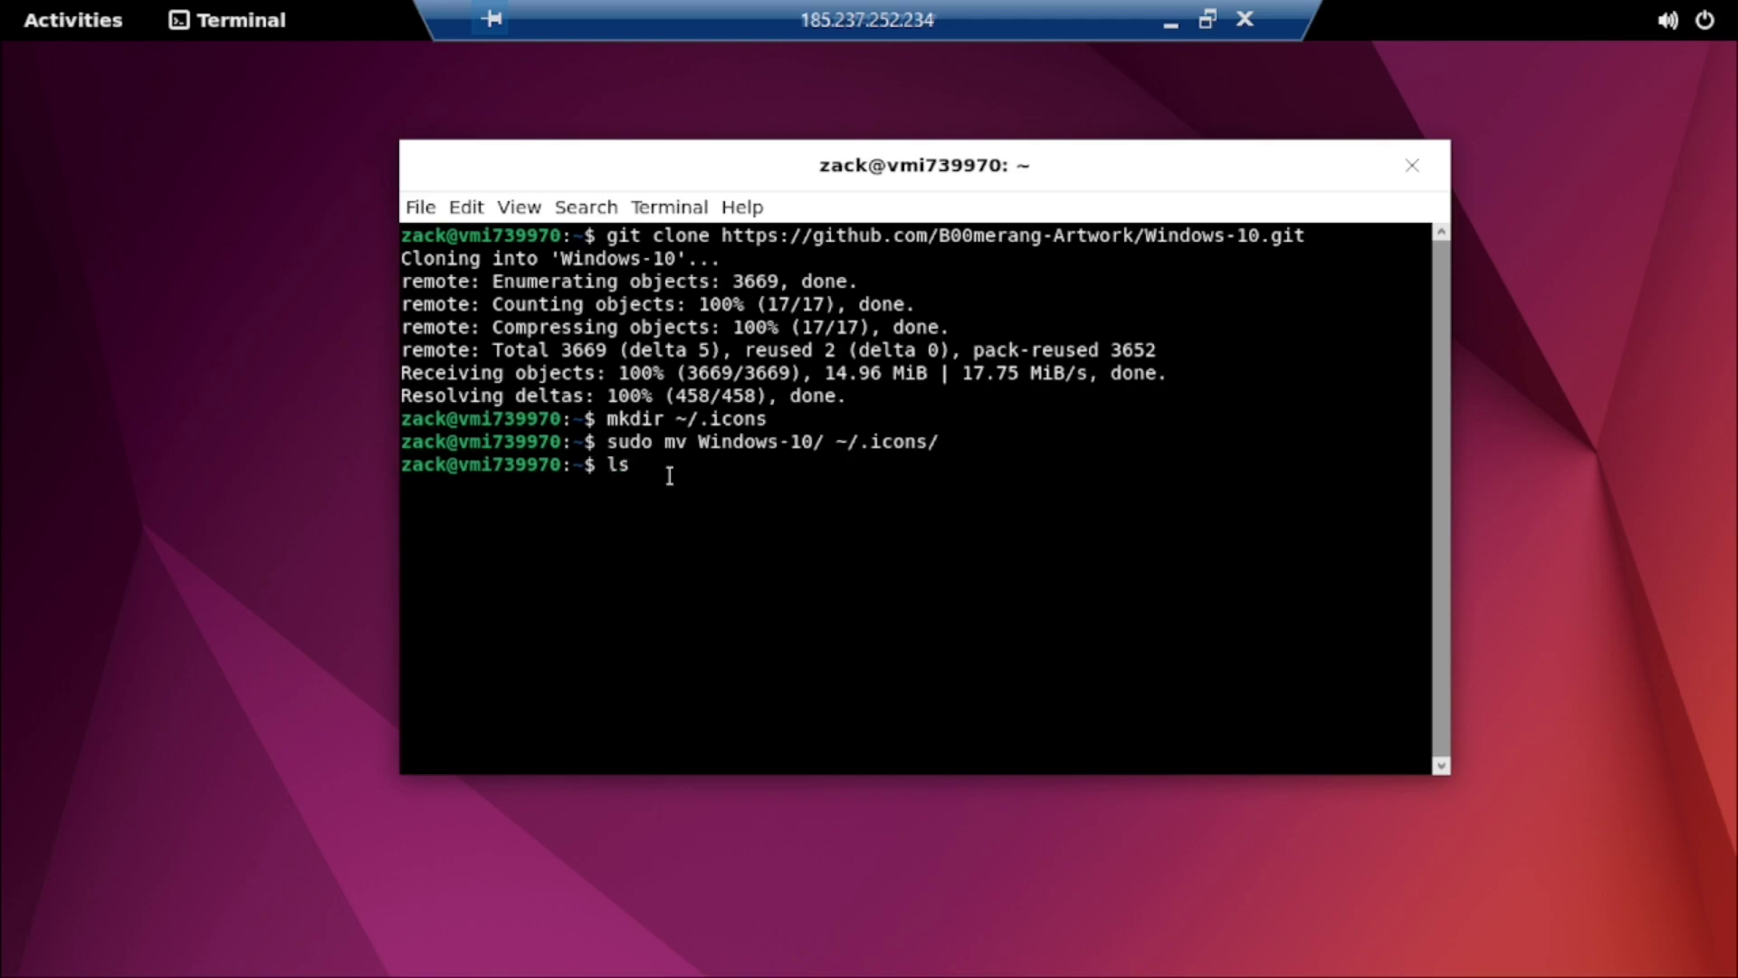
{"action": "type", "text": "."}
{"action": "type", "text": "/.icons/"}
{"action": "key", "text": "Return"}
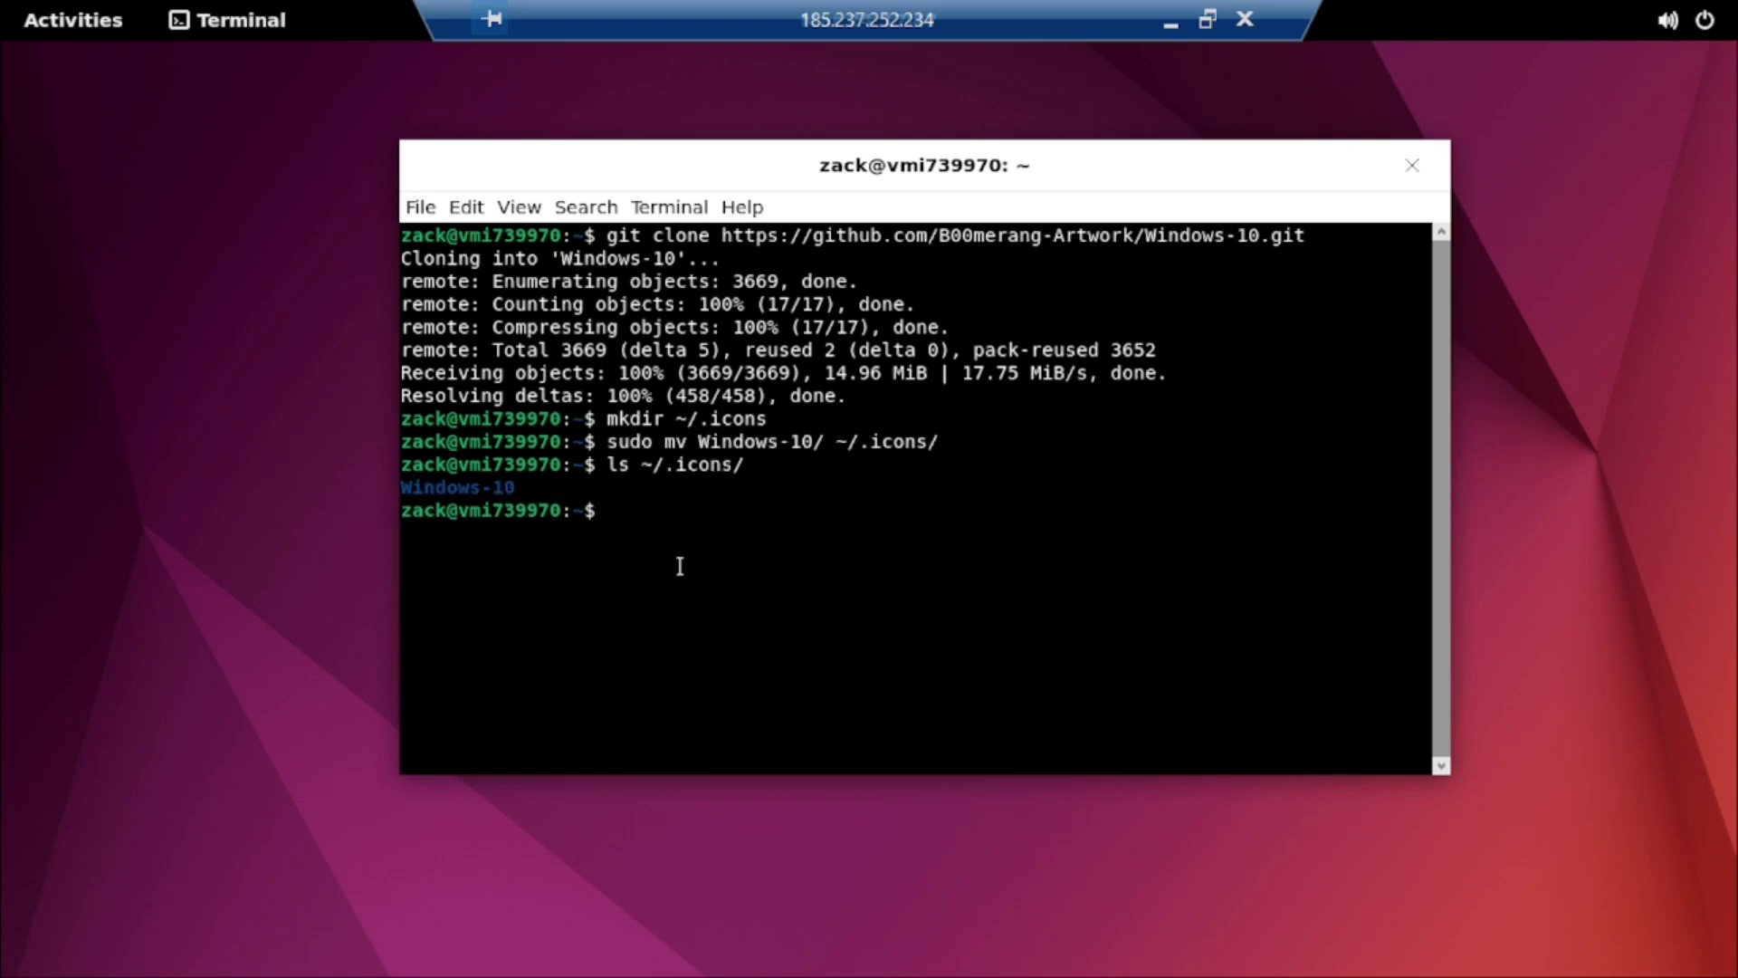
- Relaunch gnome-tweaks from the command history
{"action": "key", "text": "Up"}
{"action": "key", "text": "Up"}
{"action": "key", "text": "Up"}
{"action": "key", "text": "Up"}
{"action": "key", "text": "Up"}
{"action": "key", "text": "Up"}
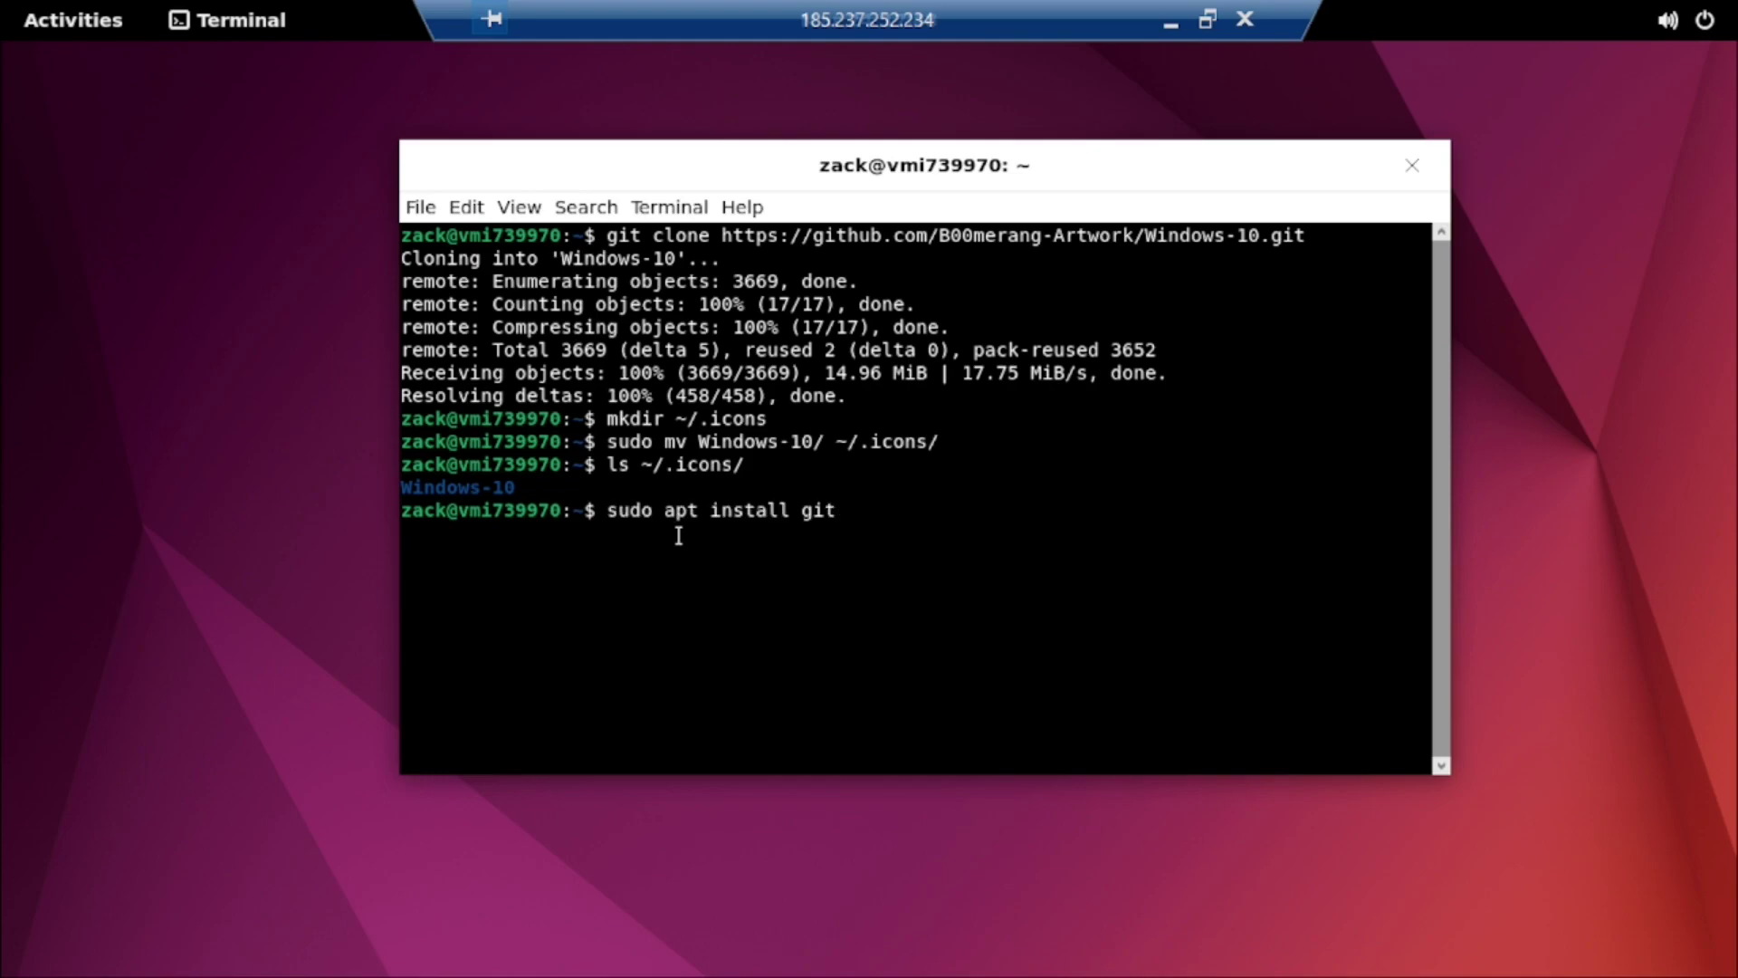
{"action": "key", "text": "Up"}
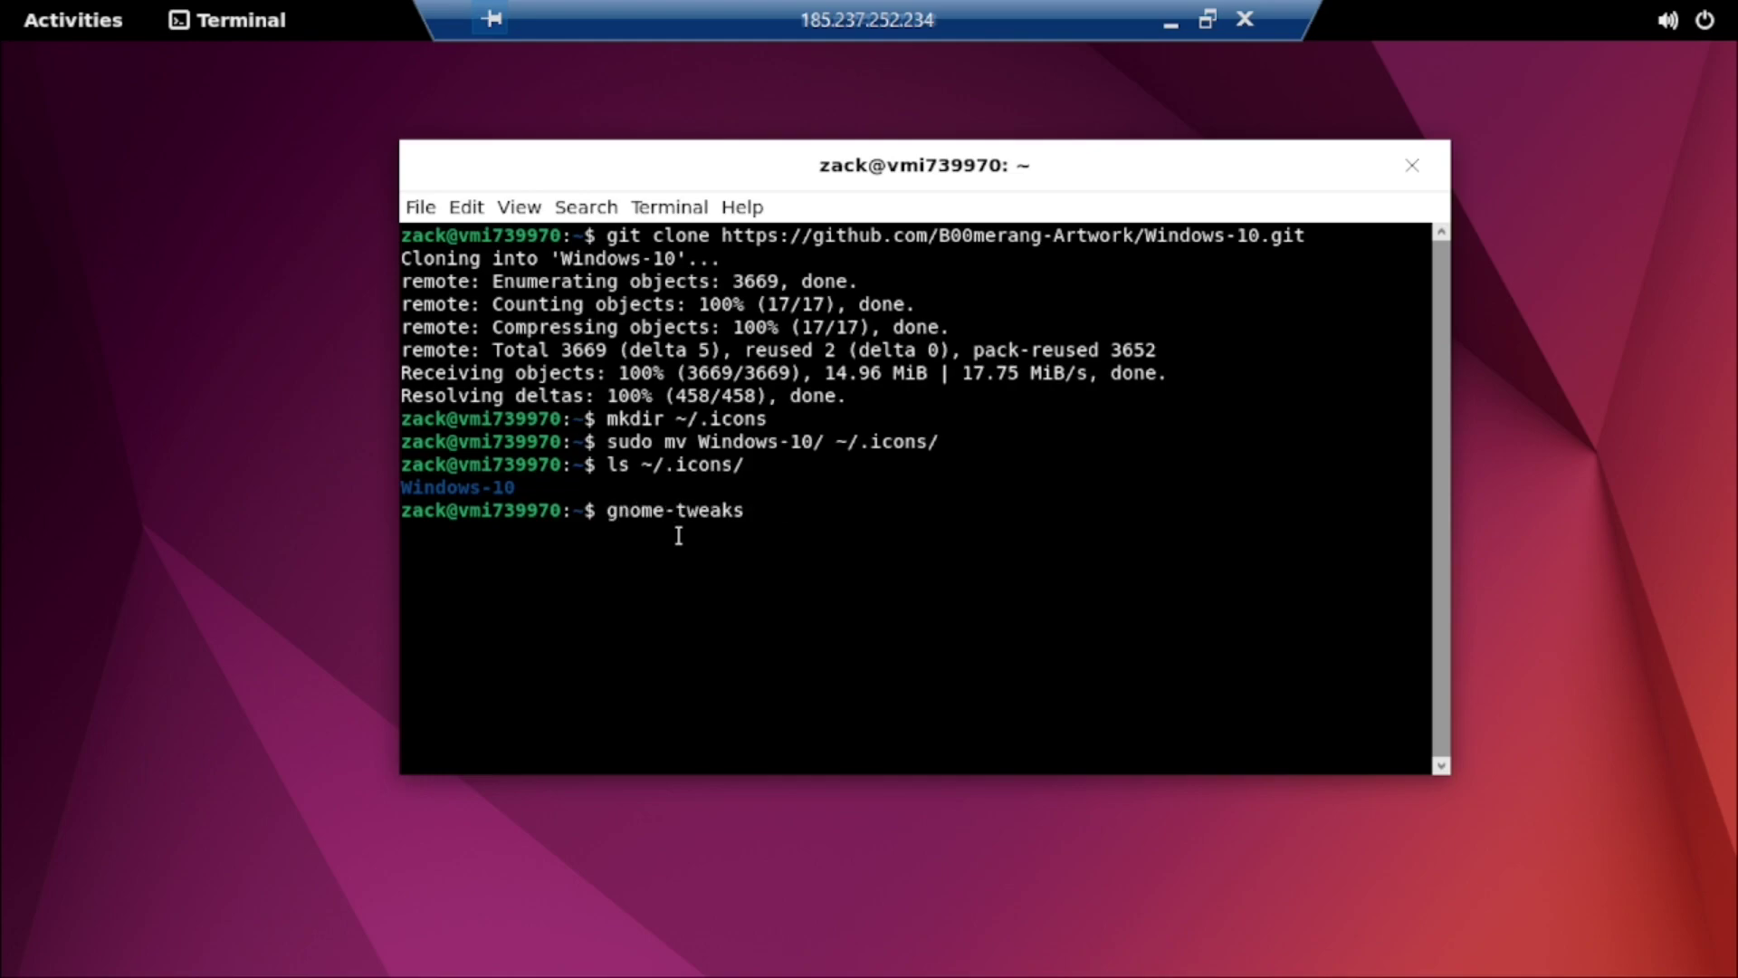
{"action": "key", "text": "Return"}
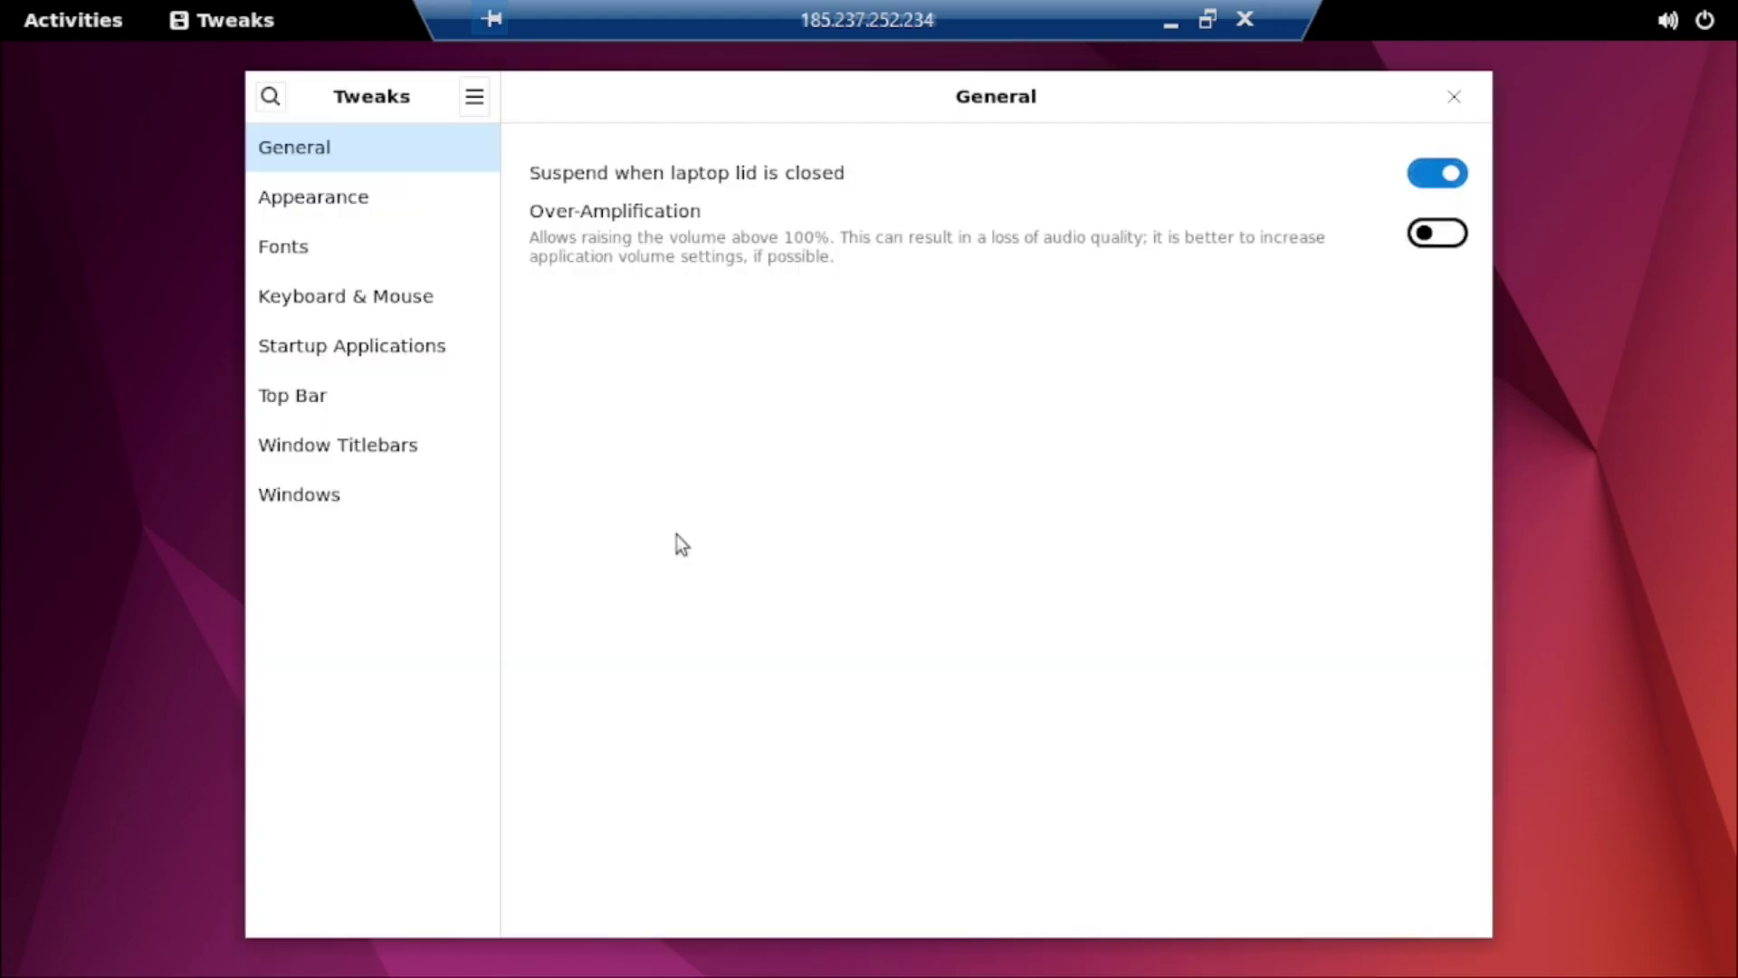
- Set the Icons theme to Windows-10 in the Appearance settings
{"action": "left_click", "coordinate": [376, 201]}
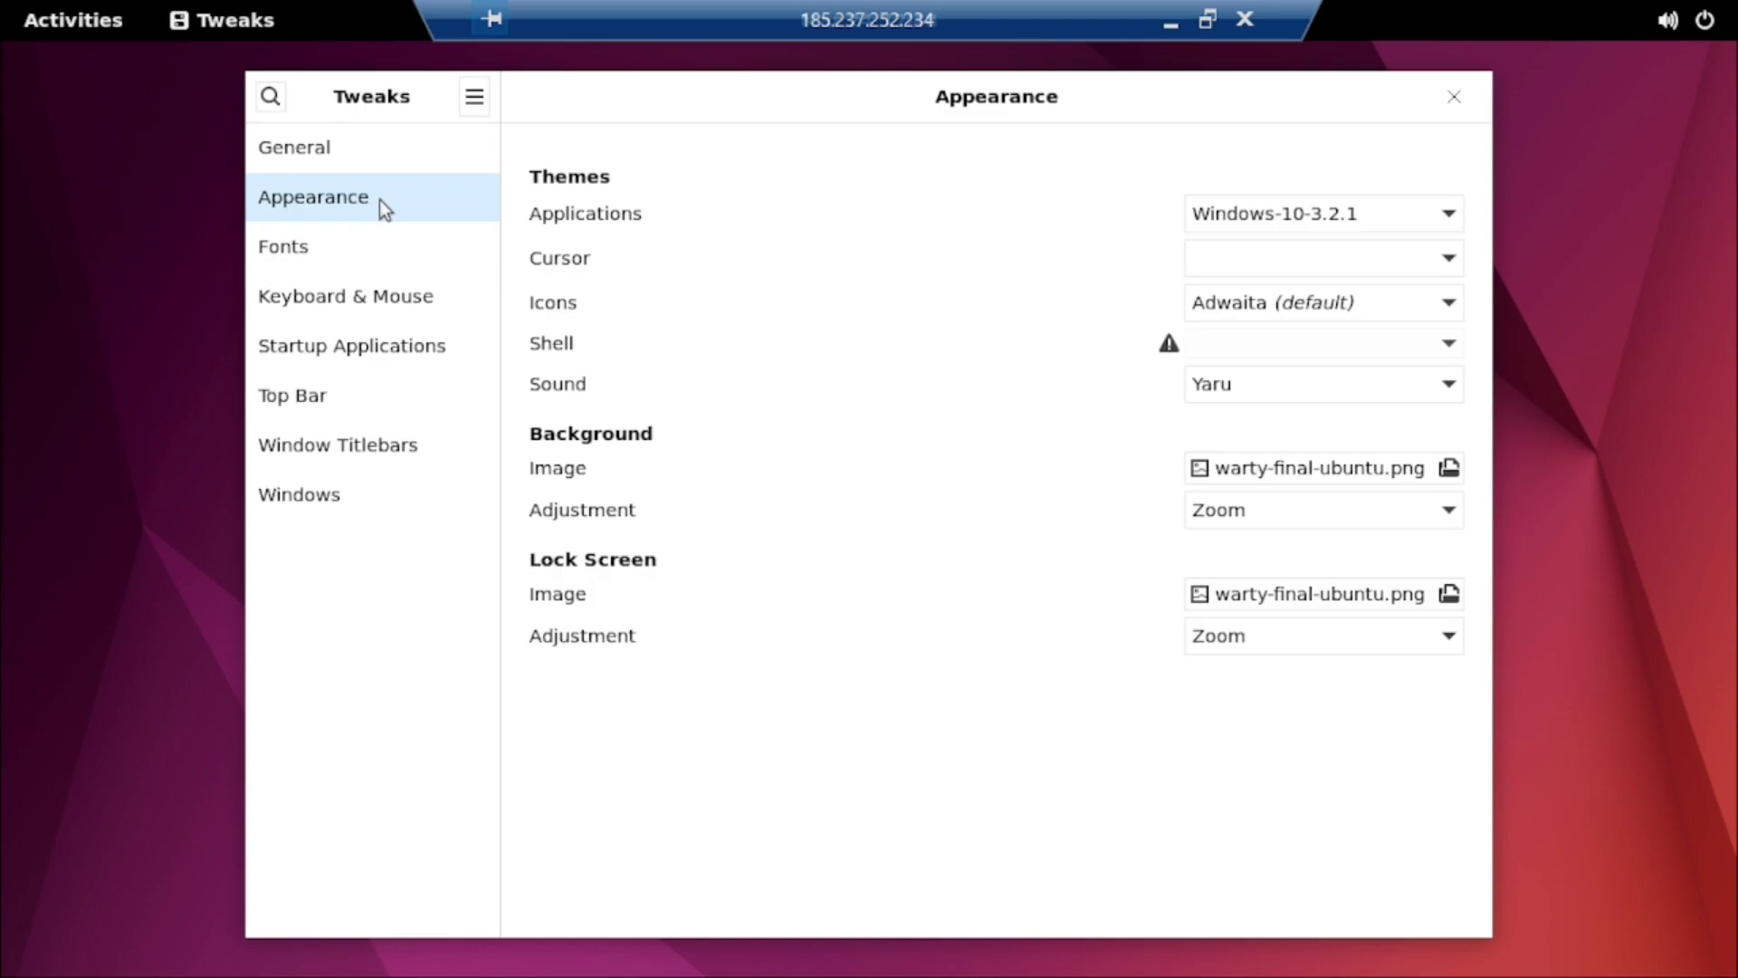
{"action": "left_click", "coordinate": [1453, 302]}
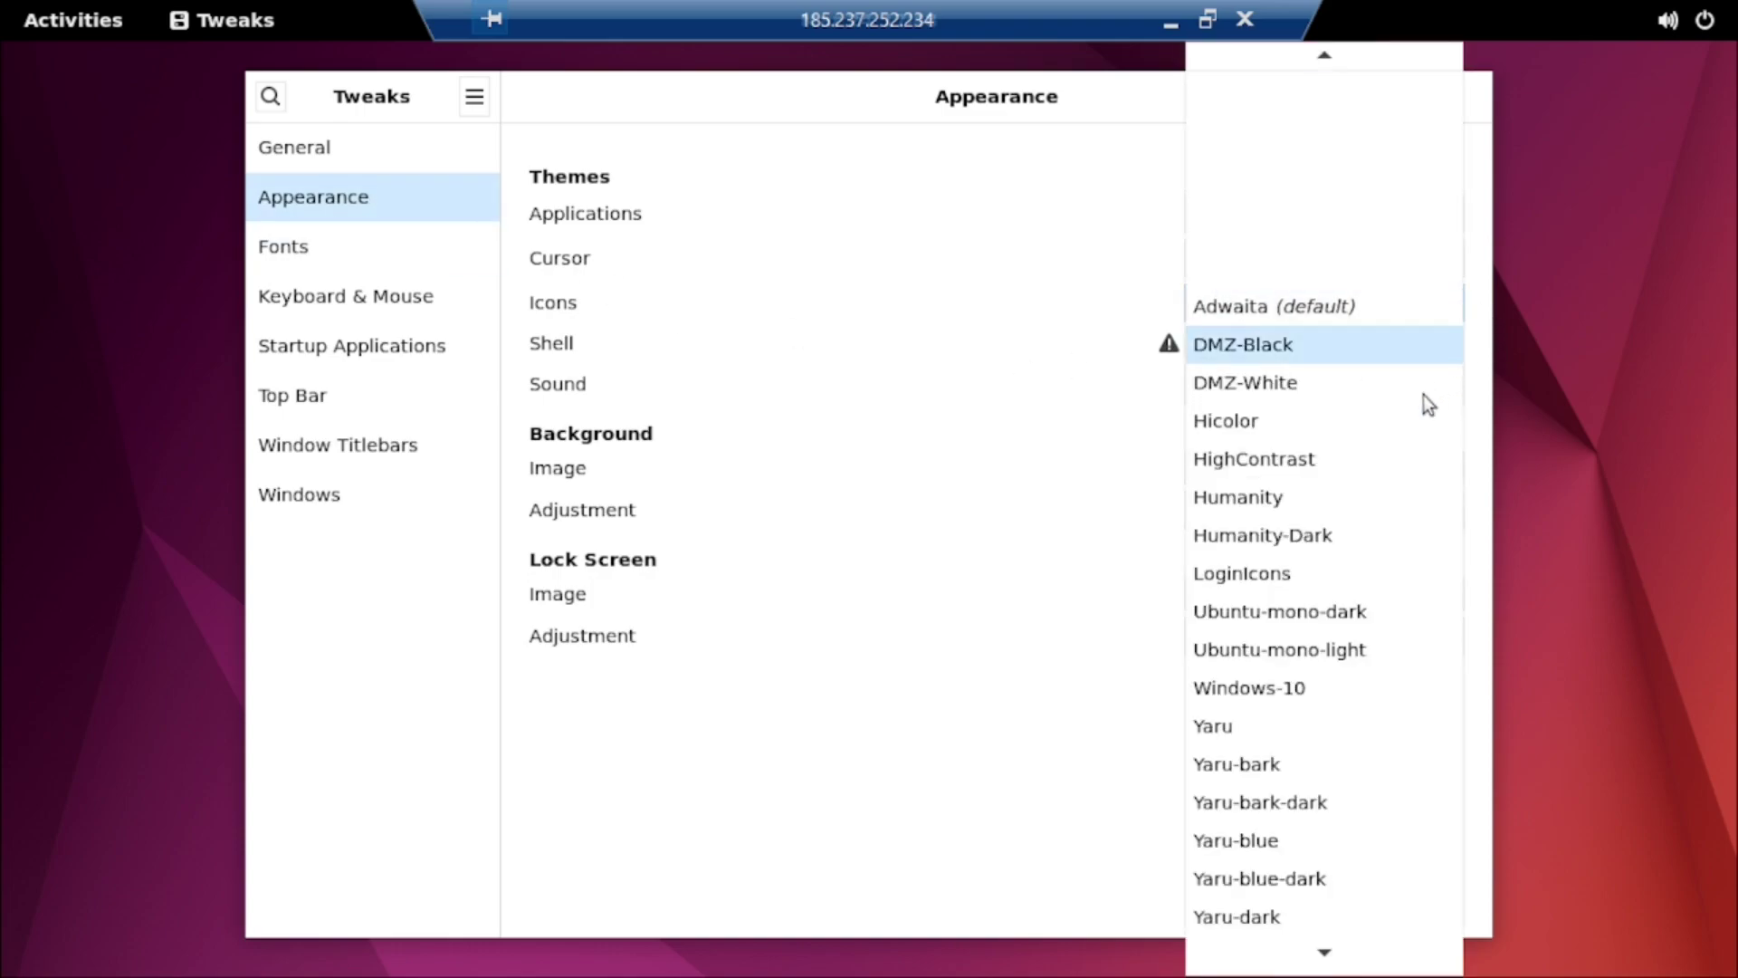
{"action": "left_click", "coordinate": [1313, 687]}
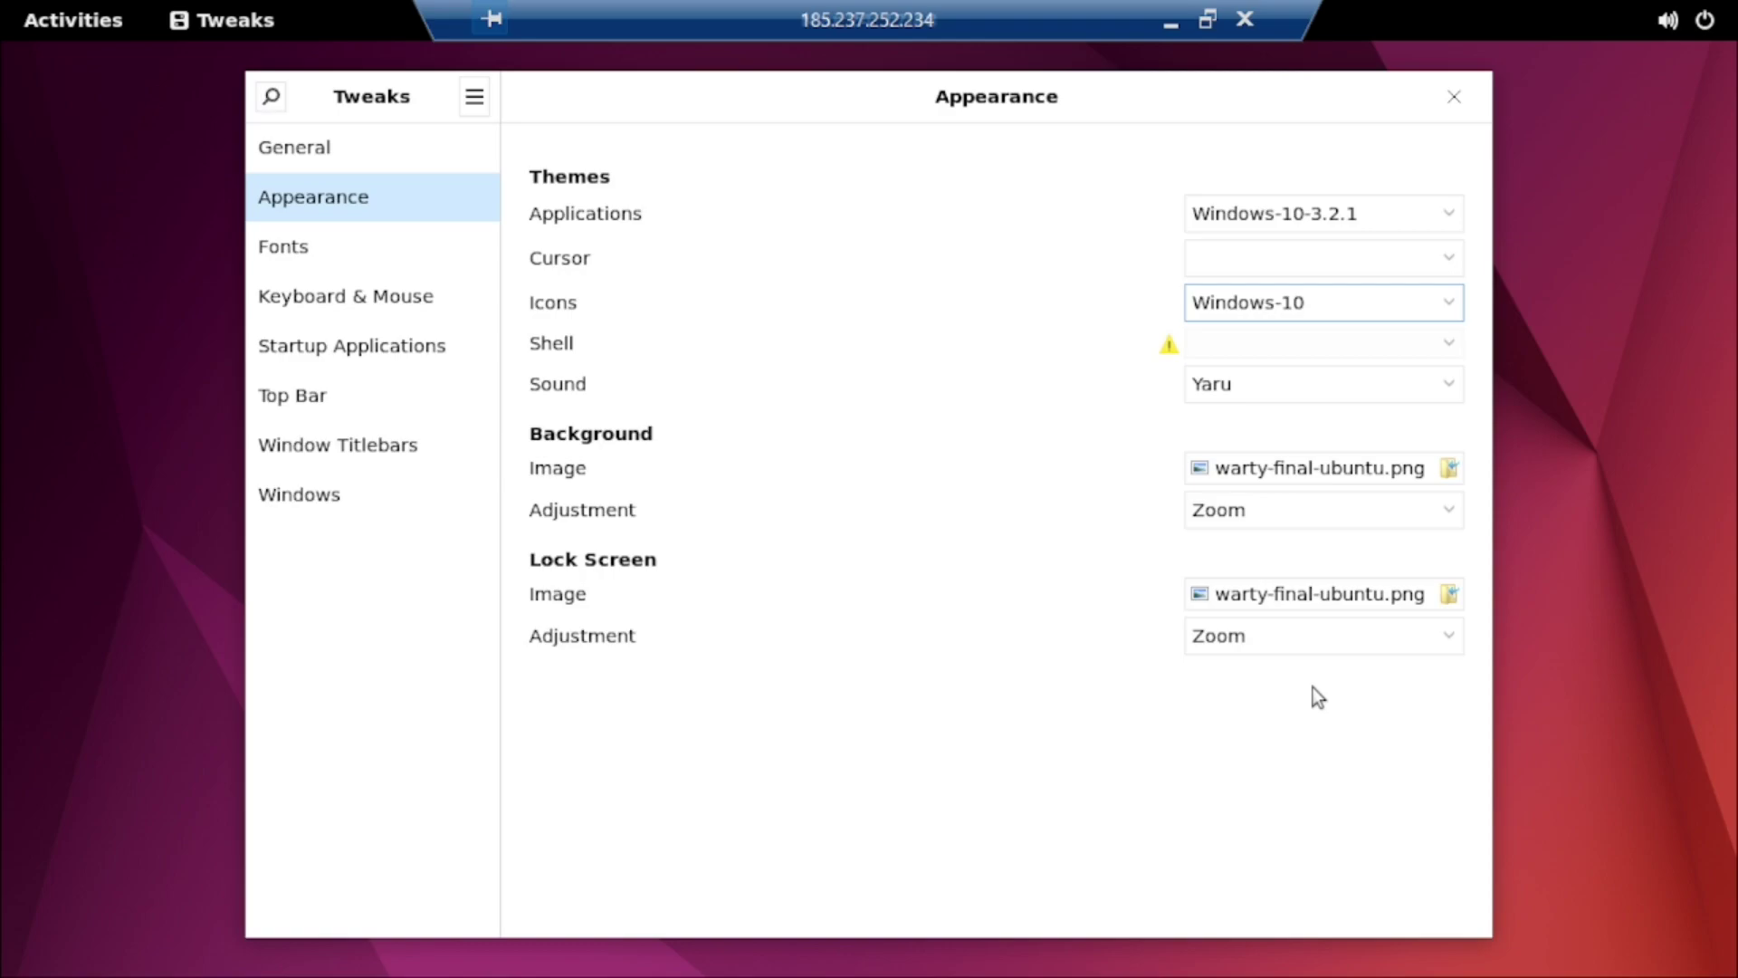